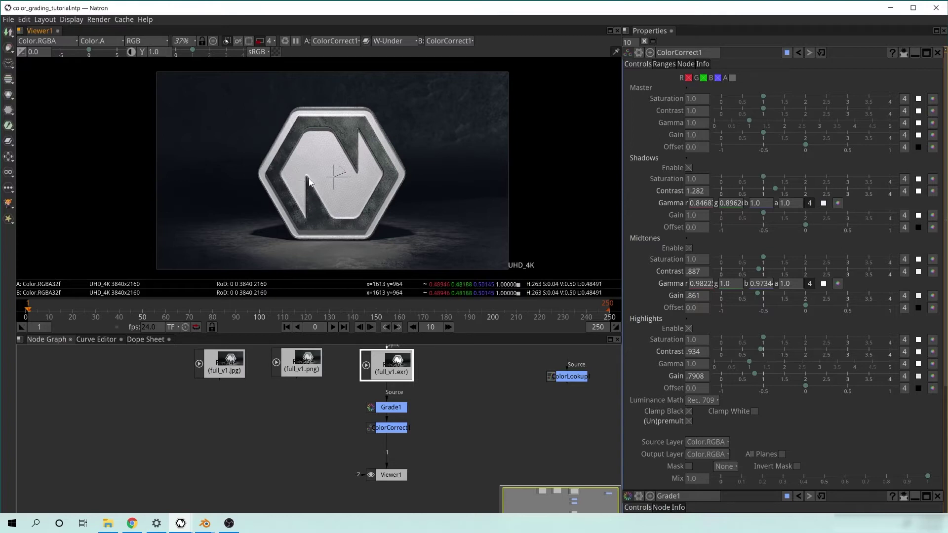
Step: Close all open node settings panels in the properties area
left_click_drag(428, 410, 360, 428)
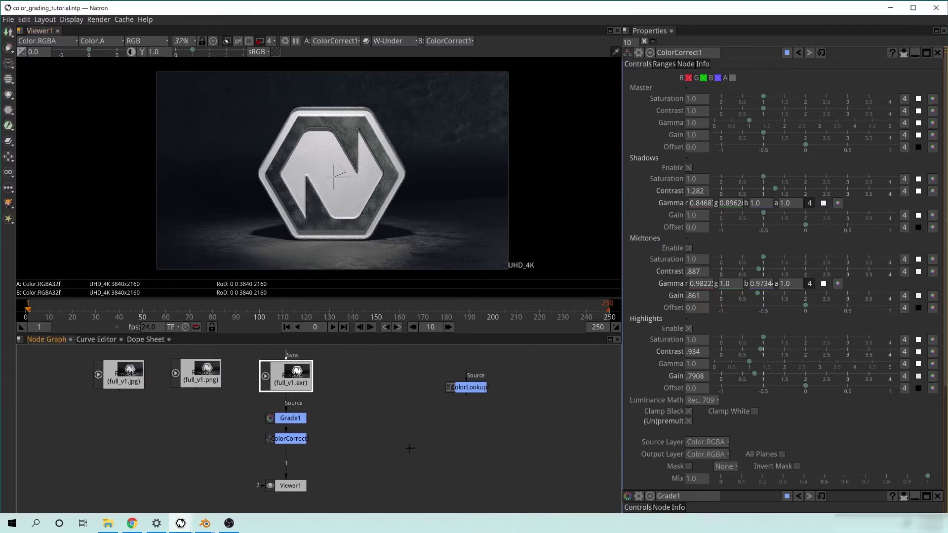
left_click_drag(409, 449, 390, 450)
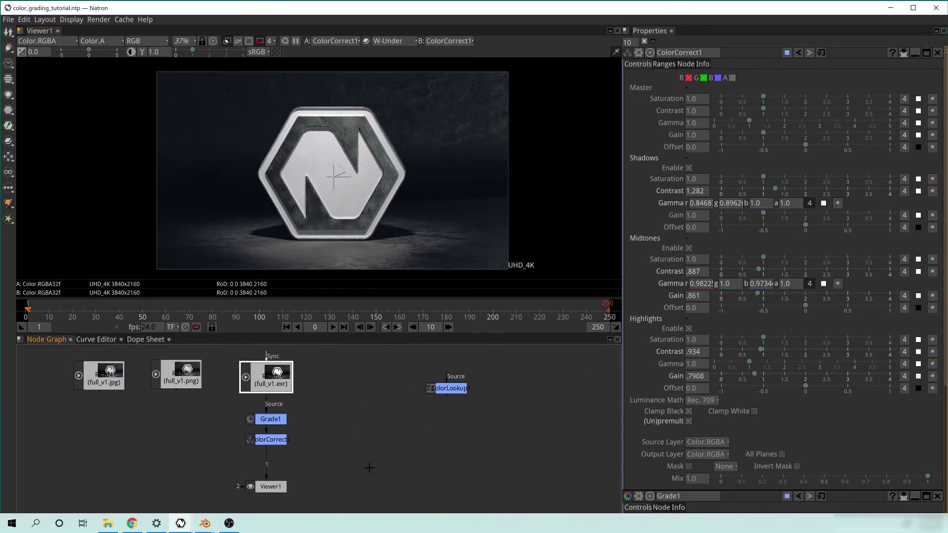
scroll(369, 468, "down", 1)
left_click_drag(337, 427, 387, 421)
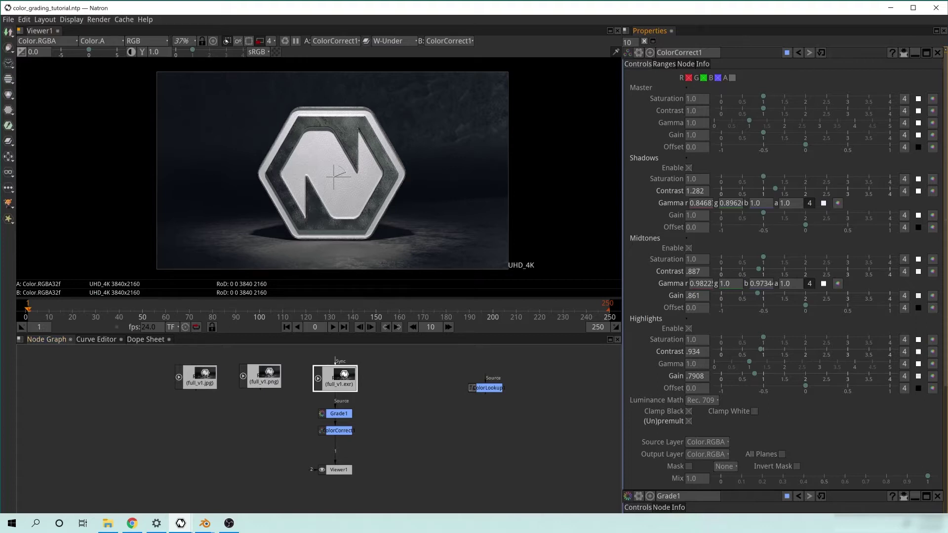
left_click(644, 41)
left_click(431, 442)
scroll(431, 439, "up", 3)
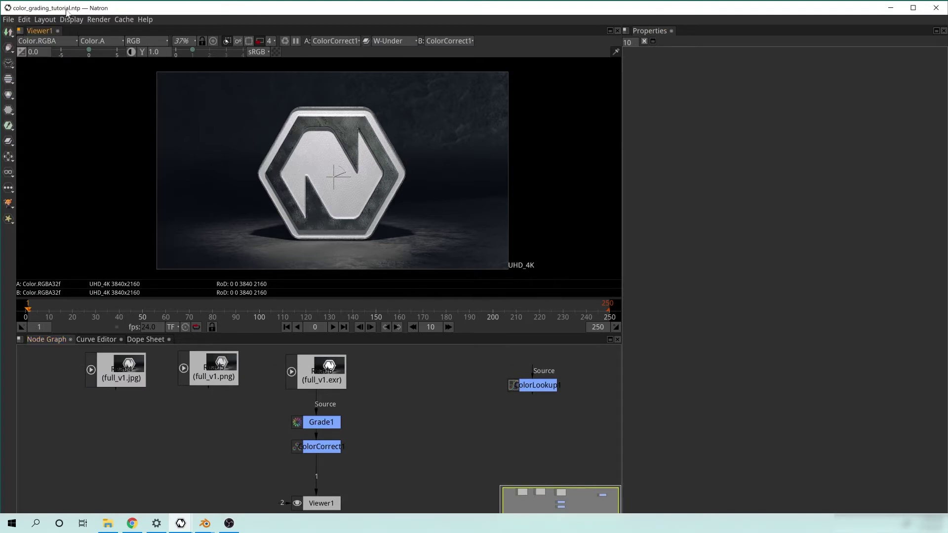
Step: Restore the default window layout
left_click(79, 23)
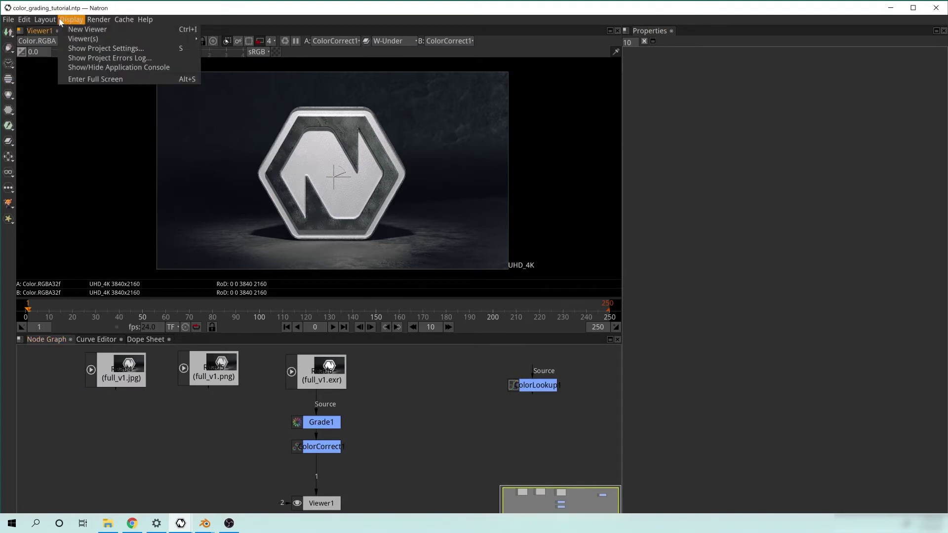
mouse_move(52, 21)
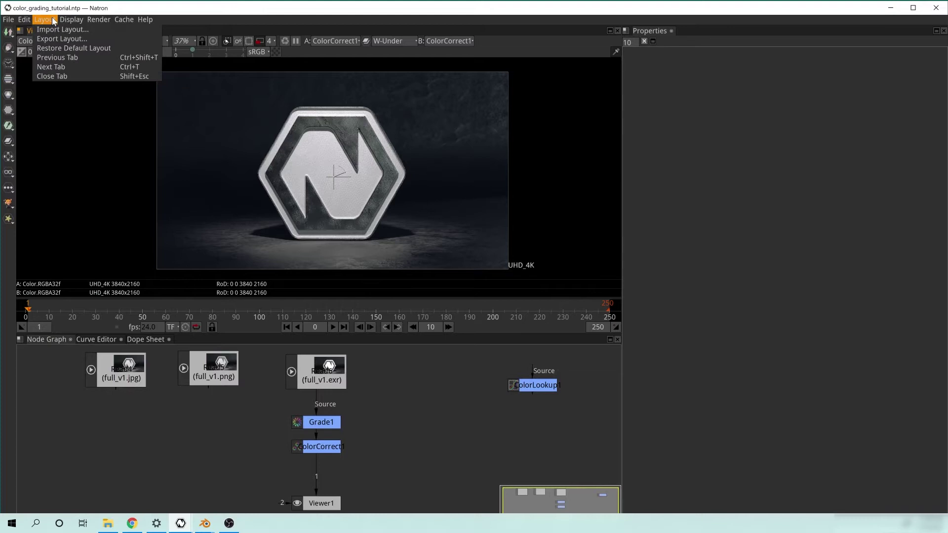
left_click(72, 50)
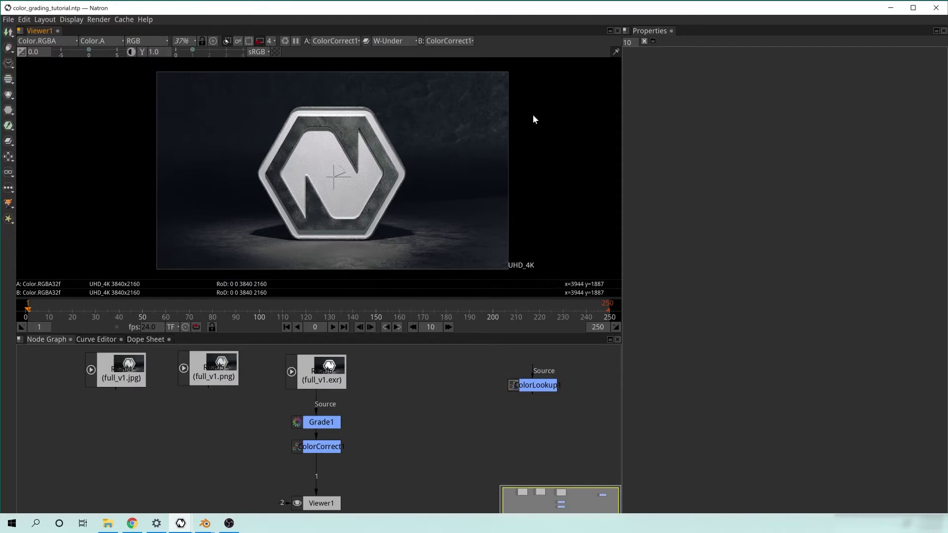
Step: Move the Viewer1 node below and to the left of the ColorCorrect node in the node graph
left_click_drag(451, 463, 432, 414)
left_click_drag(301, 452, 145, 441)
left_click_drag(351, 370, 380, 389)
left_click_drag(222, 389, 267, 422)
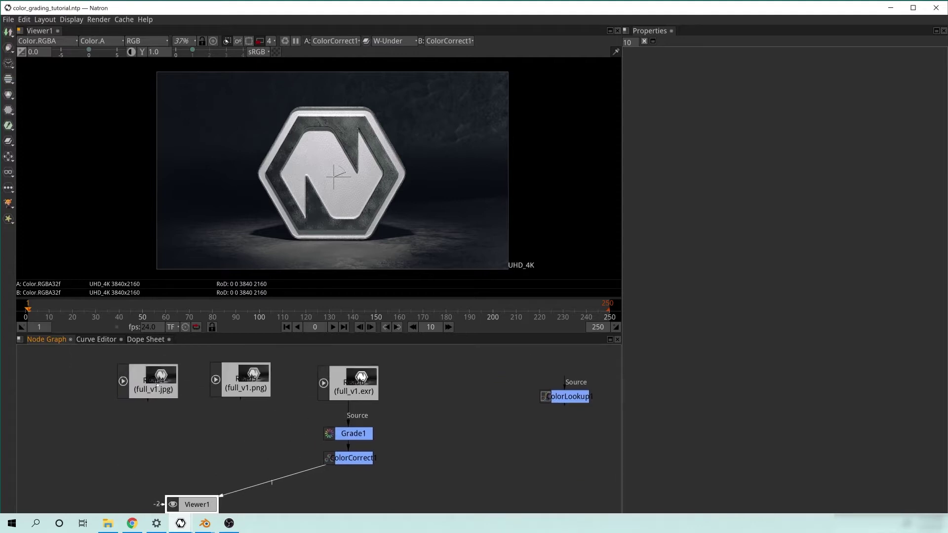
Step: Delete the full_v1.jpg and full_v1.png read nodes and the unconnected ColorLookup node from the node graph
left_click_drag(161, 387, 123, 389)
left_click_drag(232, 387, 204, 392)
left_click(60, 360)
left_click_drag(61, 360, 261, 422)
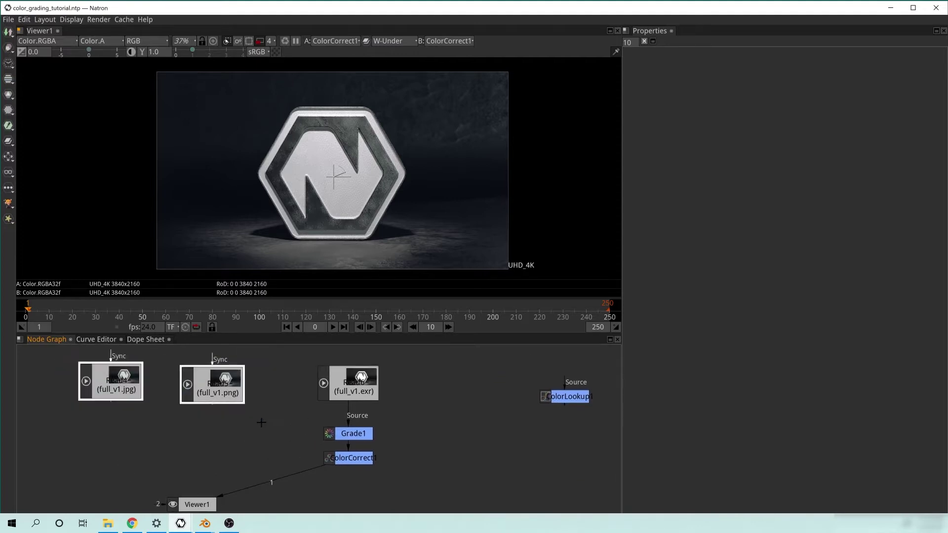
key("Delete")
left_click_drag(477, 423, 440, 405)
left_click_drag(521, 378, 472, 404)
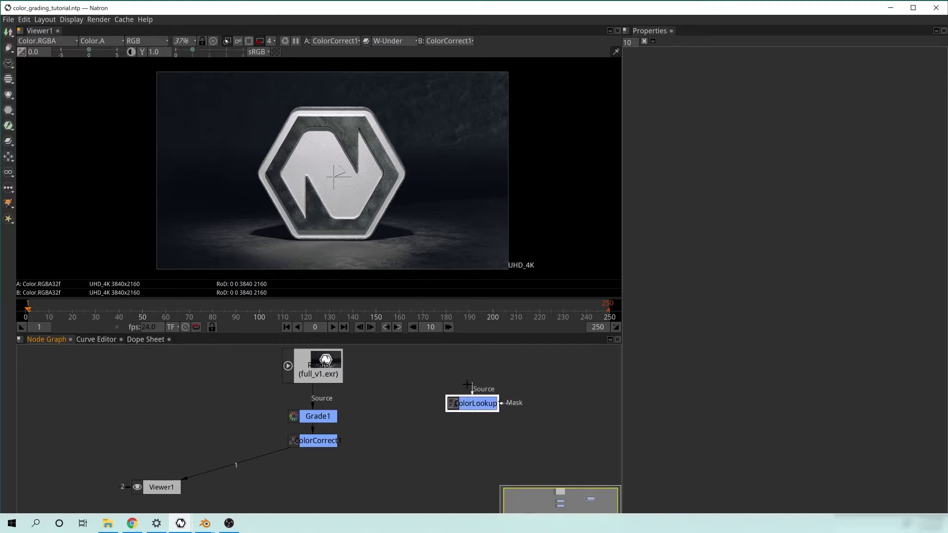
key("Delete")
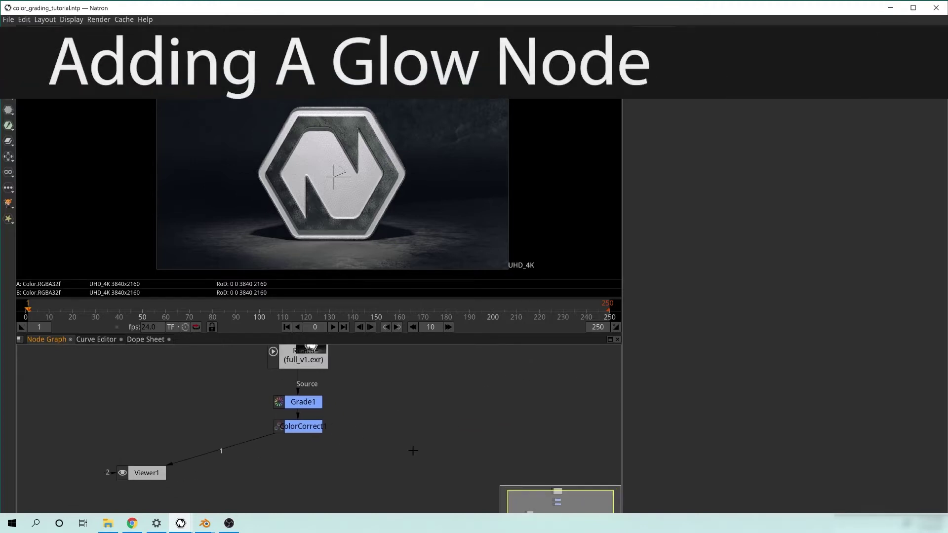
Step: Add a Glow node to the right of the ColorCorrect node
key("Tab")
type("glow")
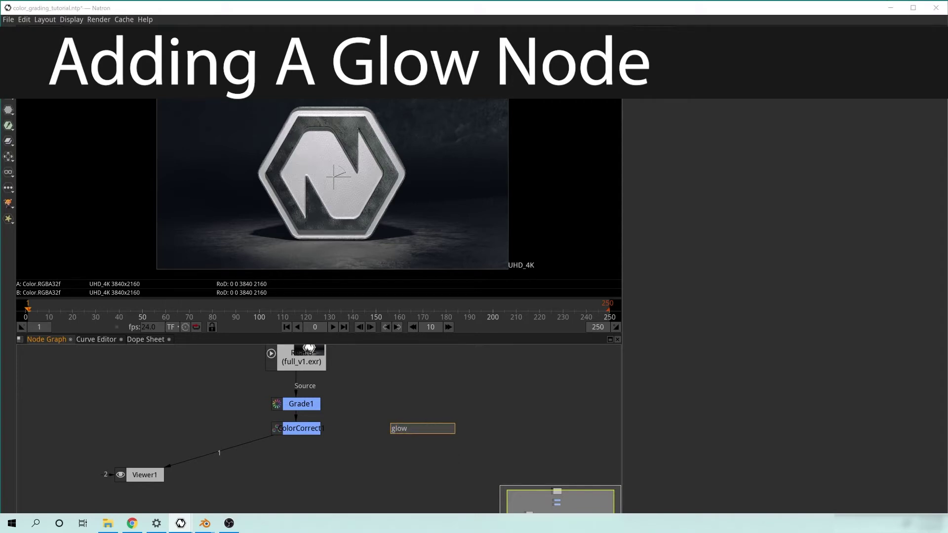
key("Return")
left_click_drag(357, 445, 449, 433)
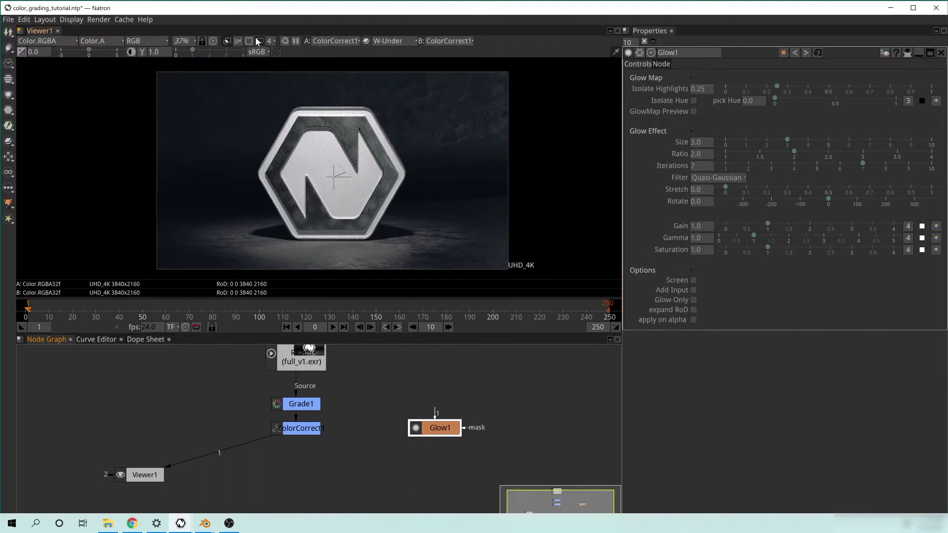
Step: Set the viewer's proxy level to 4 and turn proxy mode off
left_click(256, 39)
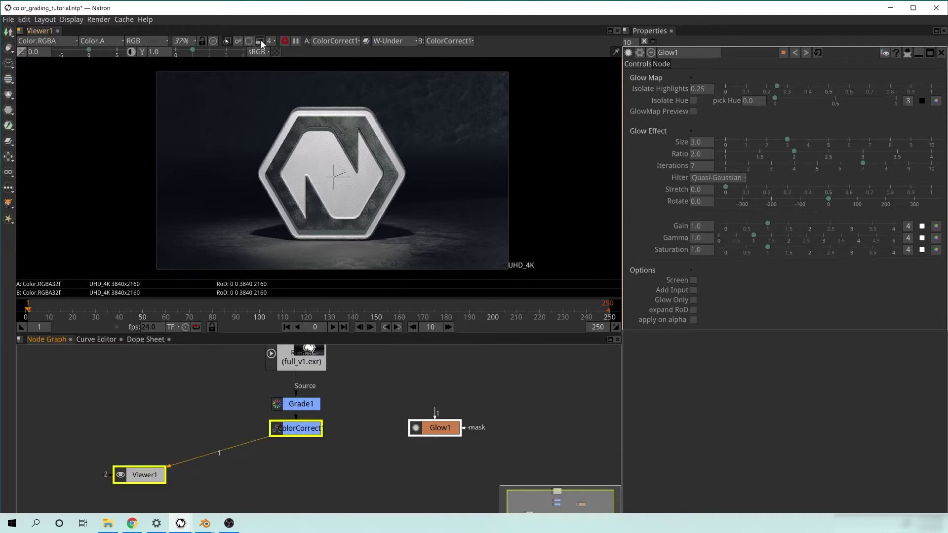
left_click(274, 40)
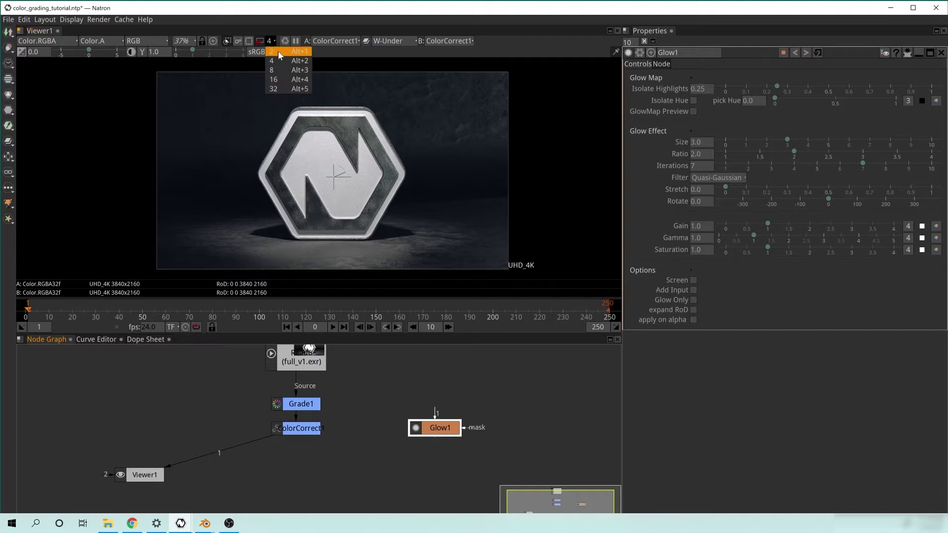
left_click(278, 51)
left_click(274, 40)
left_click(275, 60)
left_click(271, 41)
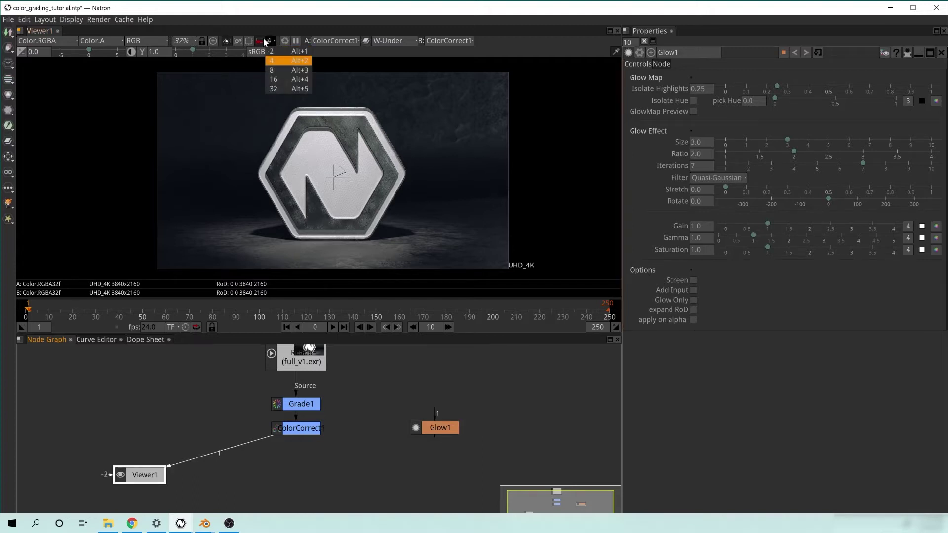
left_click(270, 28)
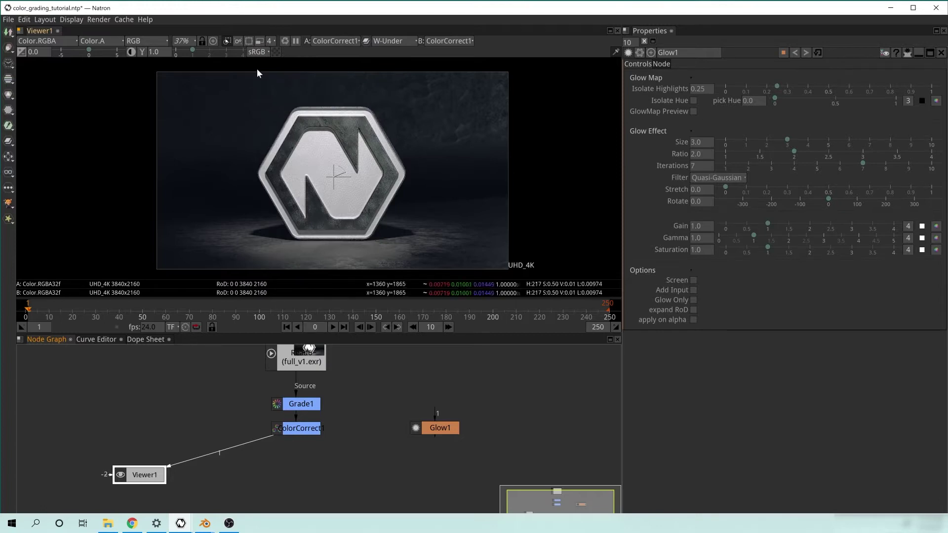
Step: Connect Glow1's input to the ColorCorrect node, show Glow1 in Viewer1, and place Viewer1 below Glow1
scroll(364, 185, "up", 3)
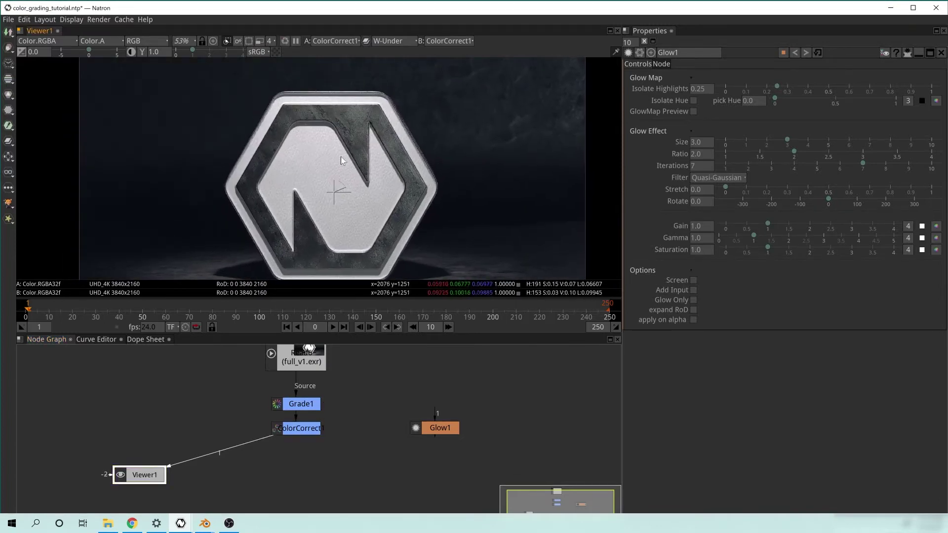
left_click_drag(342, 111, 327, 132)
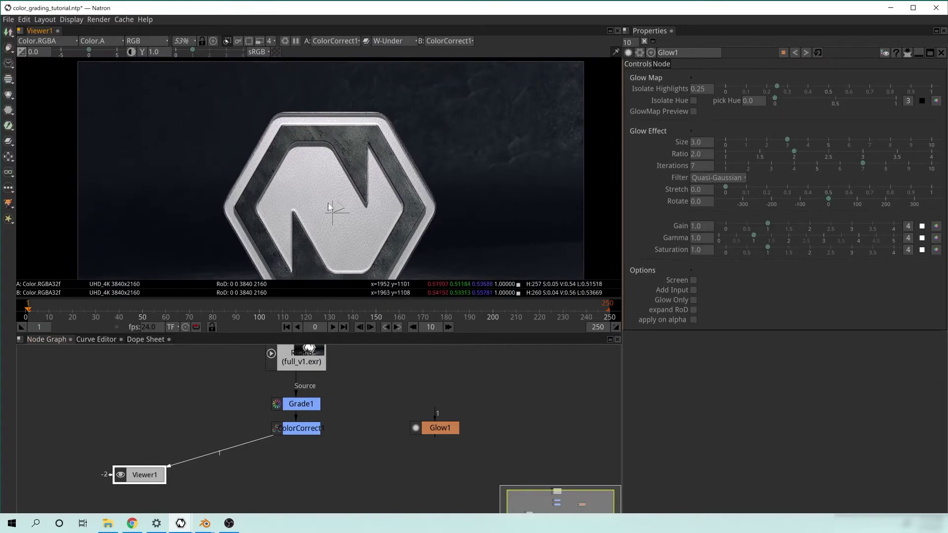
left_click_drag(365, 218, 372, 167)
left_click_drag(366, 200, 364, 183)
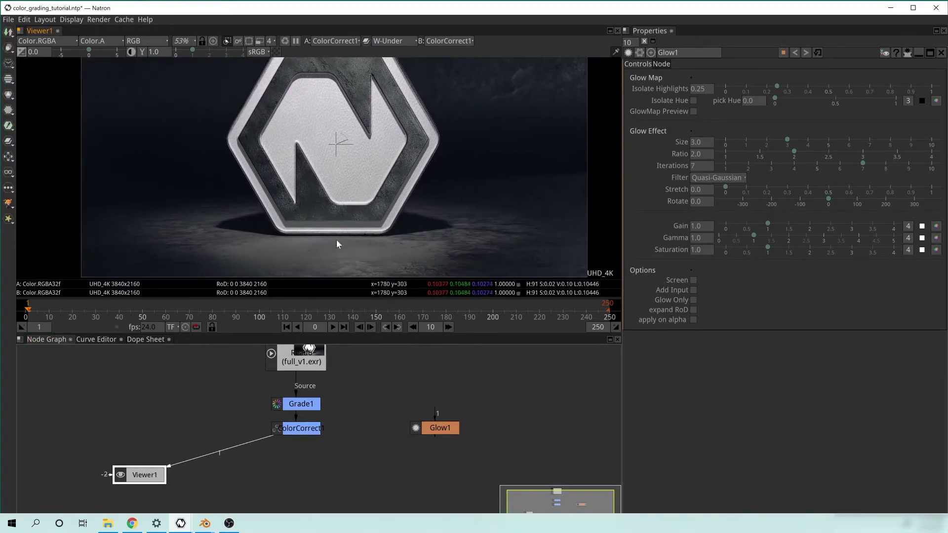
left_click_drag(431, 427, 318, 424)
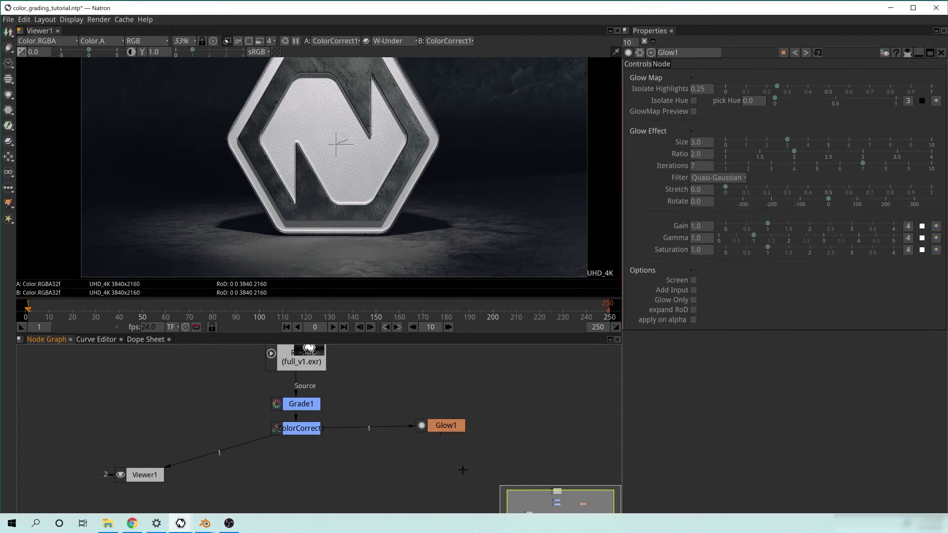
left_click_drag(443, 426, 424, 428)
key("1")
left_click_drag(152, 475, 434, 481)
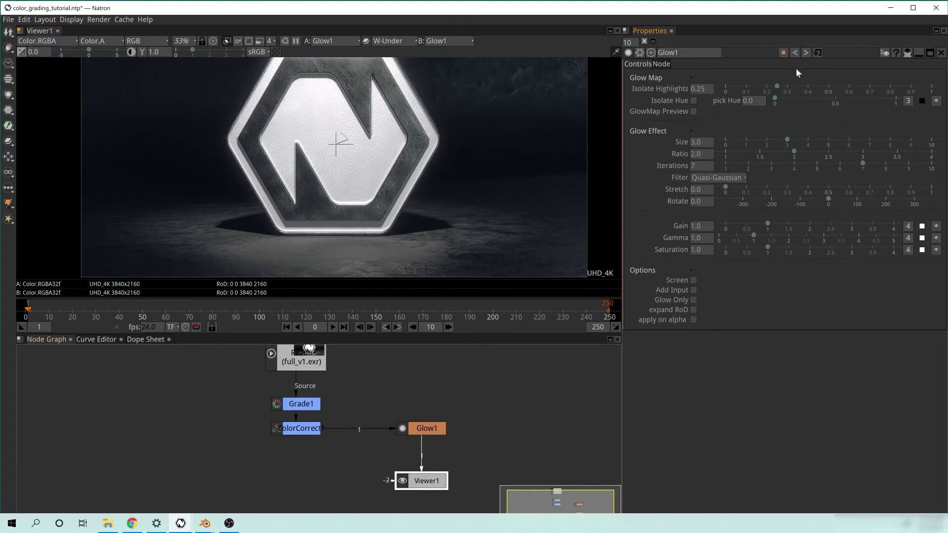
Step: Enlarge the viewer pane over the node graph and enable Glow Only on Glow1
left_click_drag(459, 148, 440, 193)
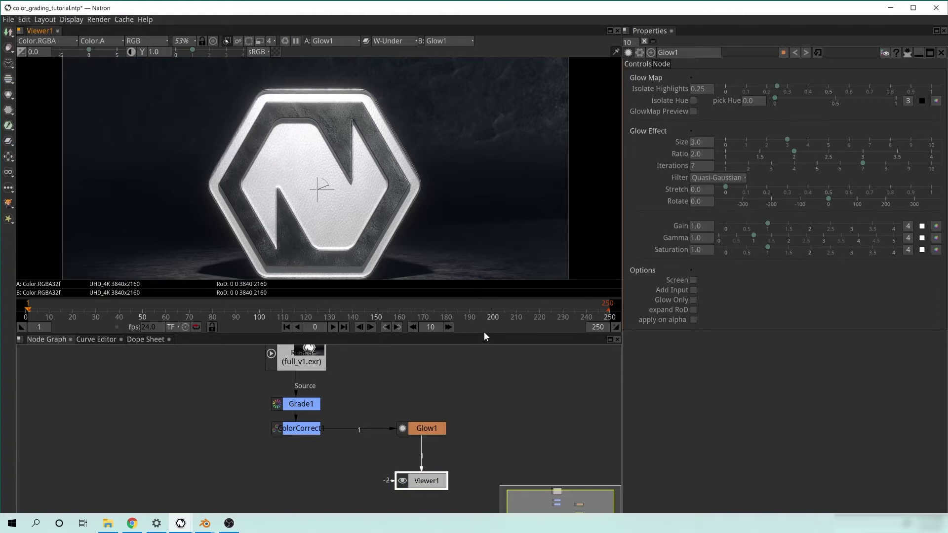
left_click_drag(484, 332, 473, 380)
left_click_drag(392, 218, 395, 226)
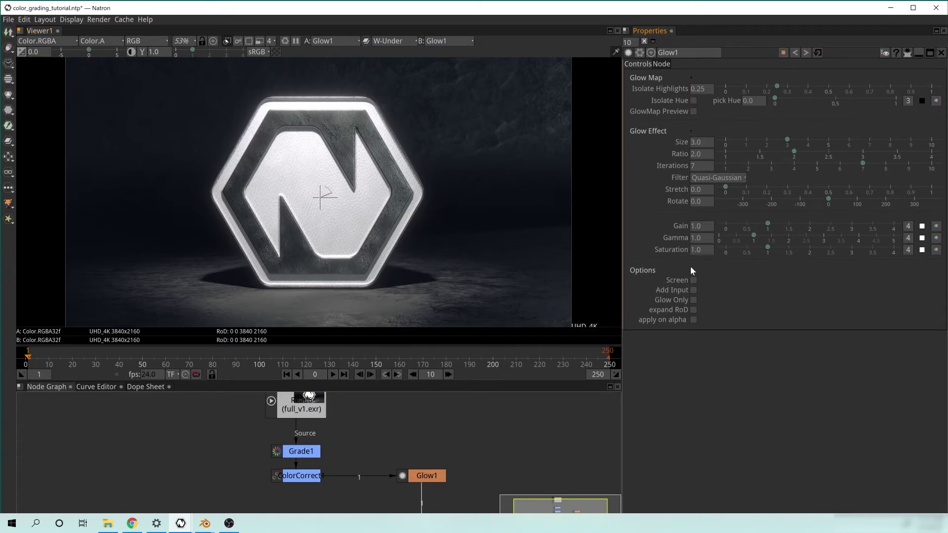
left_click(693, 300)
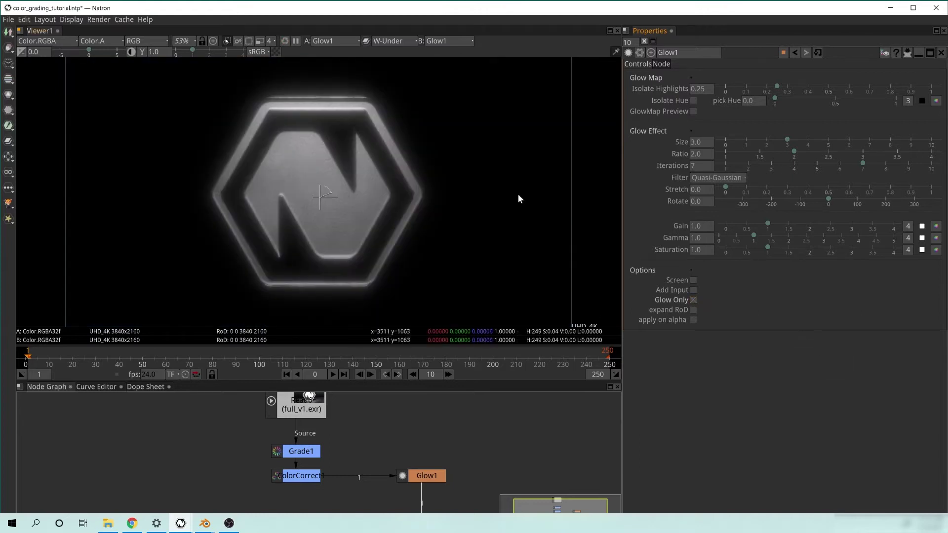
Step: Compare the glow by feeding Glow1 directly from the full_v1.exr read node, and reconnect its input to the ColorCorrect node
left_click_drag(309, 134, 365, 177)
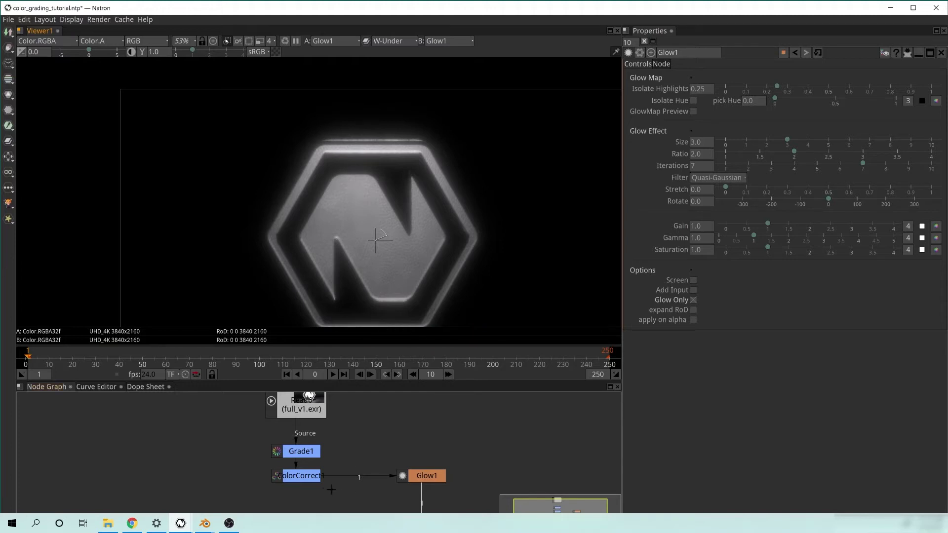
left_click(302, 475)
left_click(303, 451)
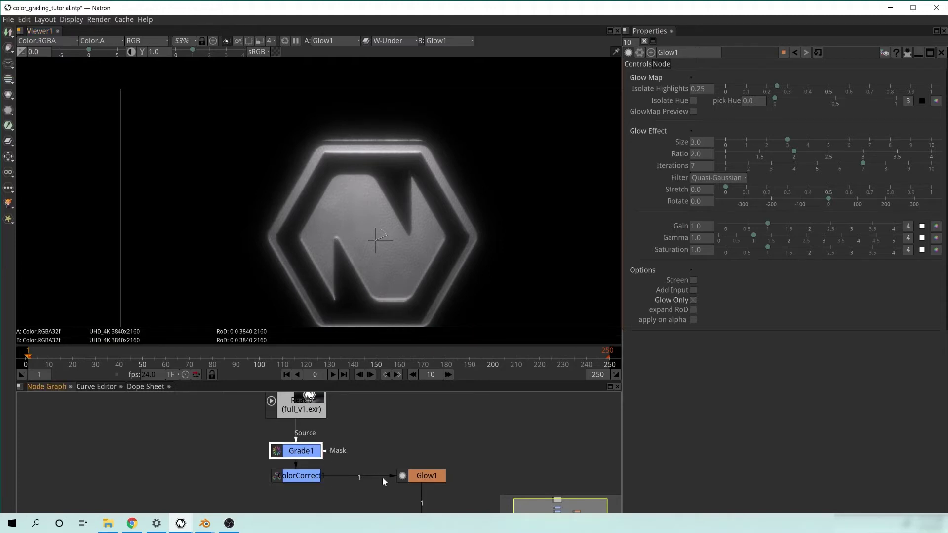
left_click_drag(299, 406, 301, 407)
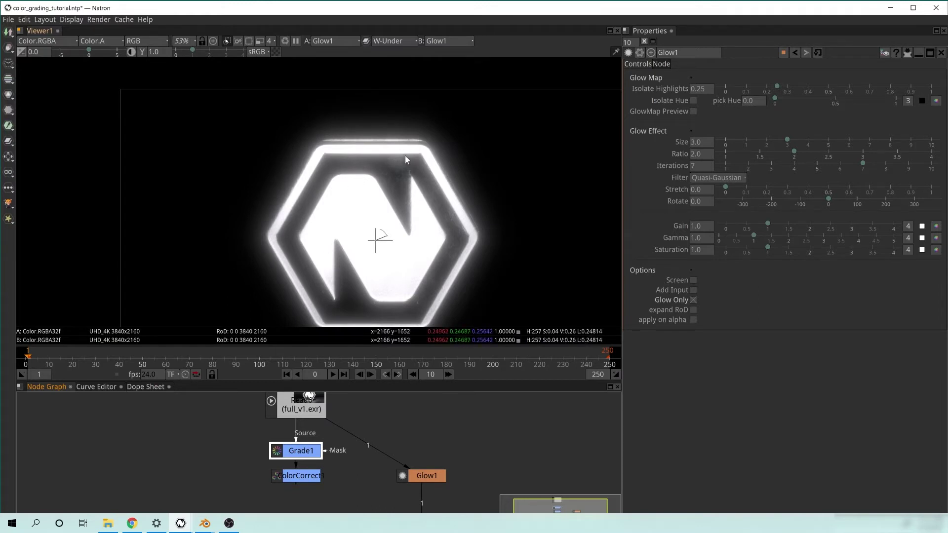
scroll(356, 257, "up", 2)
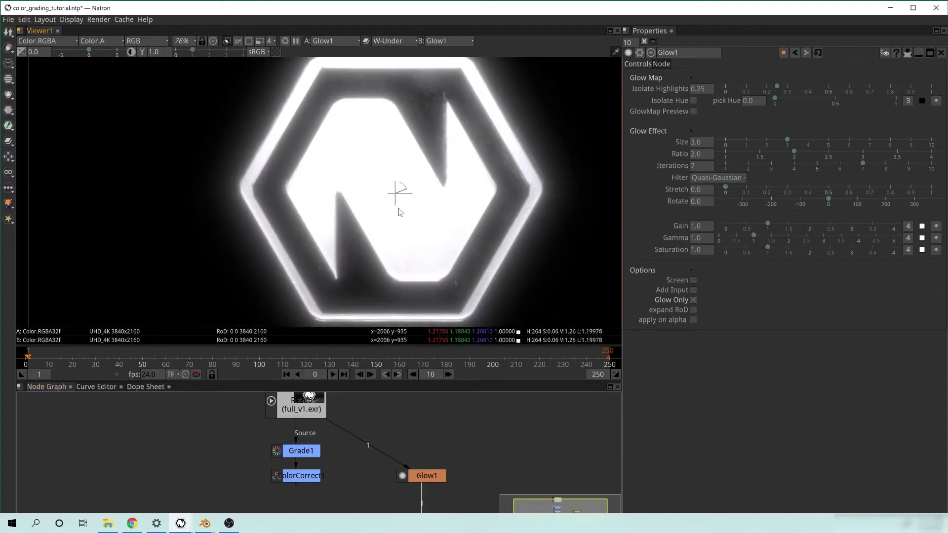
left_click_drag(342, 428, 320, 476)
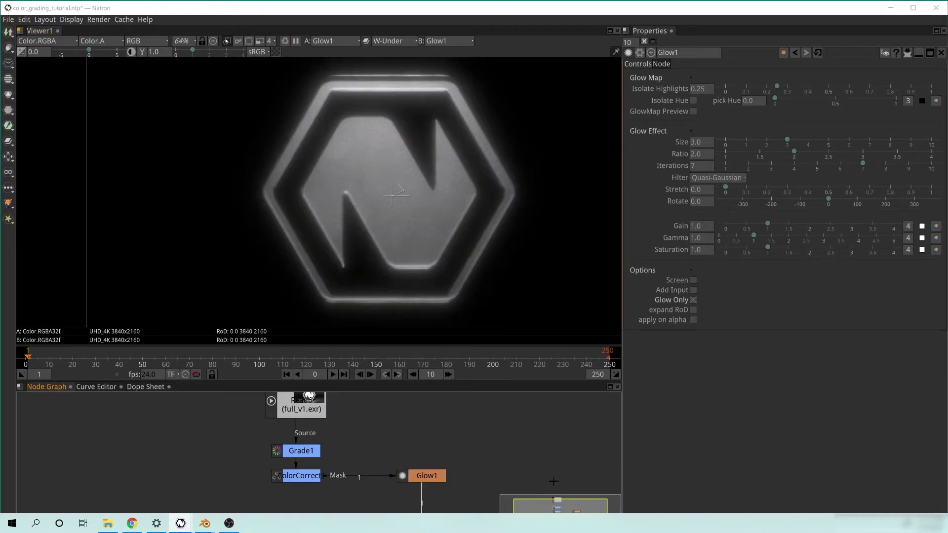
Step: Select Glow1 and raise its Isolate Highlights value to 0.64
left_click_drag(438, 450, 410, 446)
left_click(393, 472)
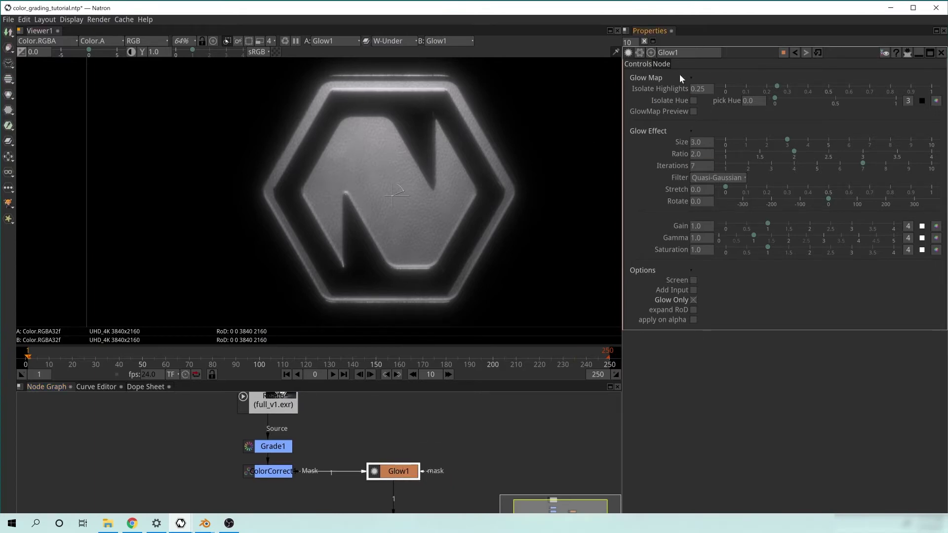
left_click_drag(460, 125, 383, 157)
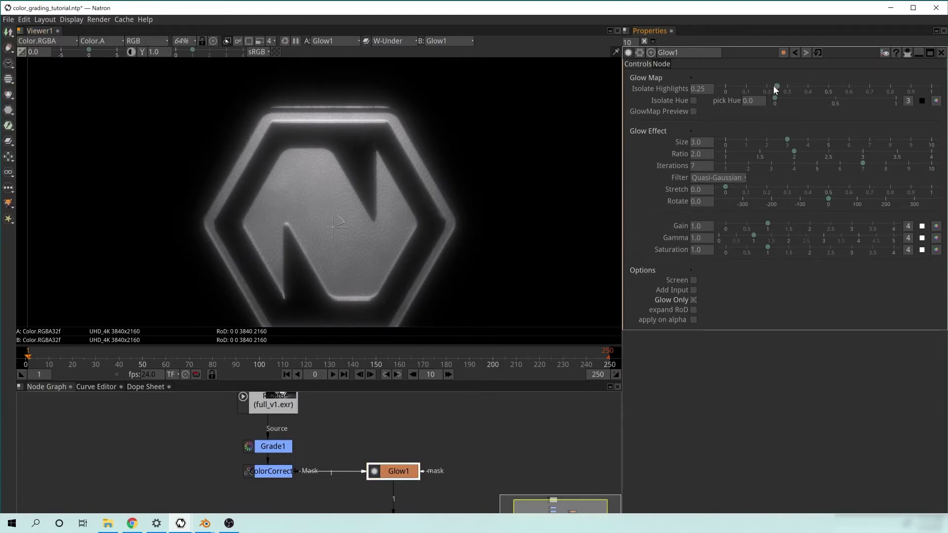
left_click_drag(775, 85, 854, 88)
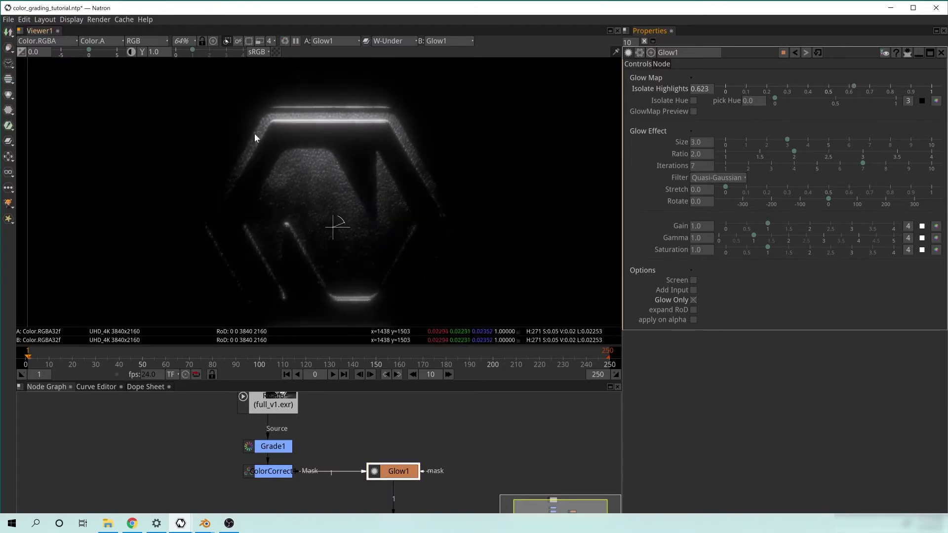
mouse_move(854, 84)
left_mouse_down()
mouse_move(872, 86)
mouse_move(821, 90)
mouse_move(852, 91)
left_mouse_up()
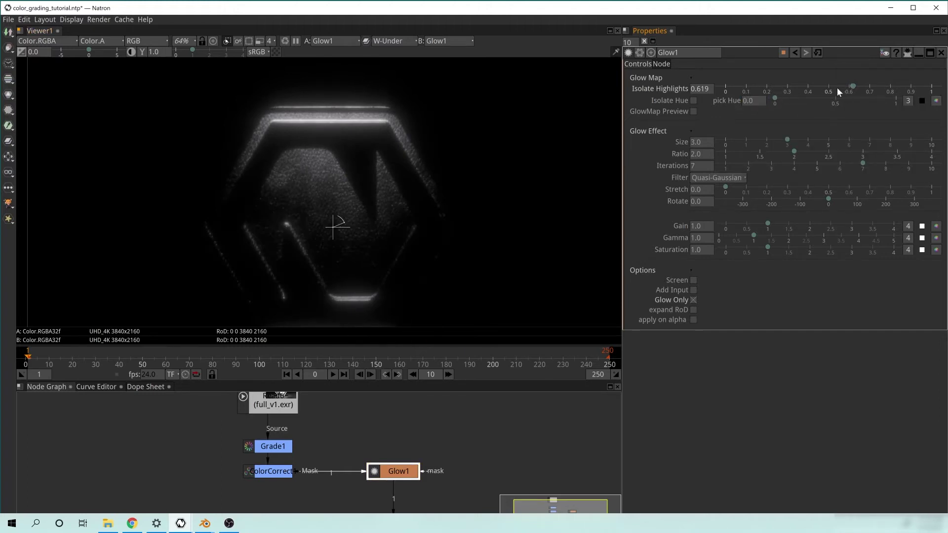
left_click_drag(851, 88, 857, 86)
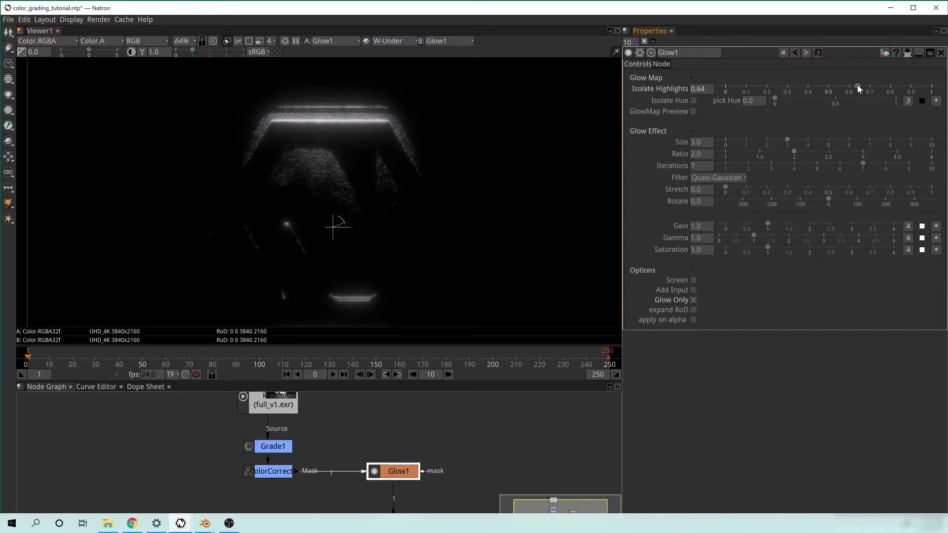
Step: Try spreading the glow by raising Glow1's Size to 8.15
left_click_drag(357, 303, 375, 244)
left_click_drag(371, 148, 366, 170)
left_click_drag(352, 118, 336, 140)
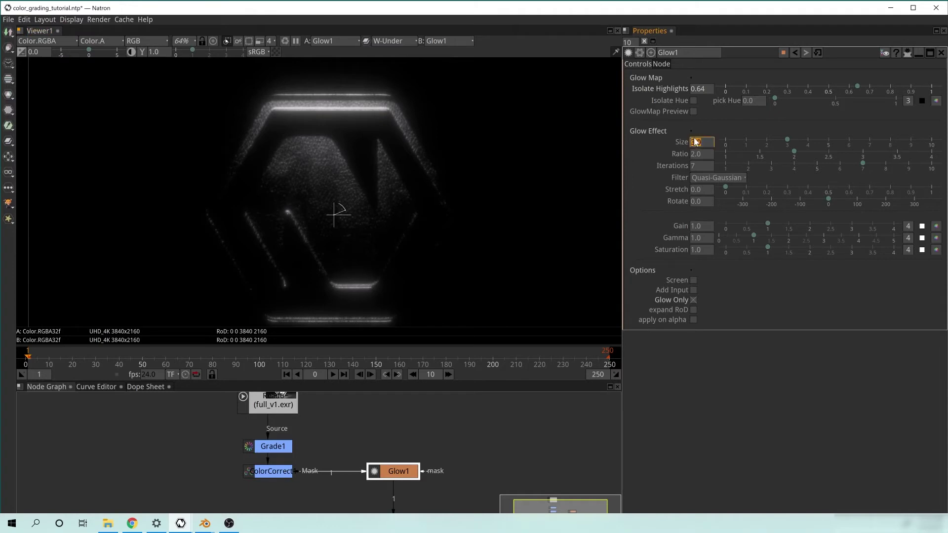
left_click_drag(795, 141, 792, 138)
left_click_drag(886, 144, 895, 147)
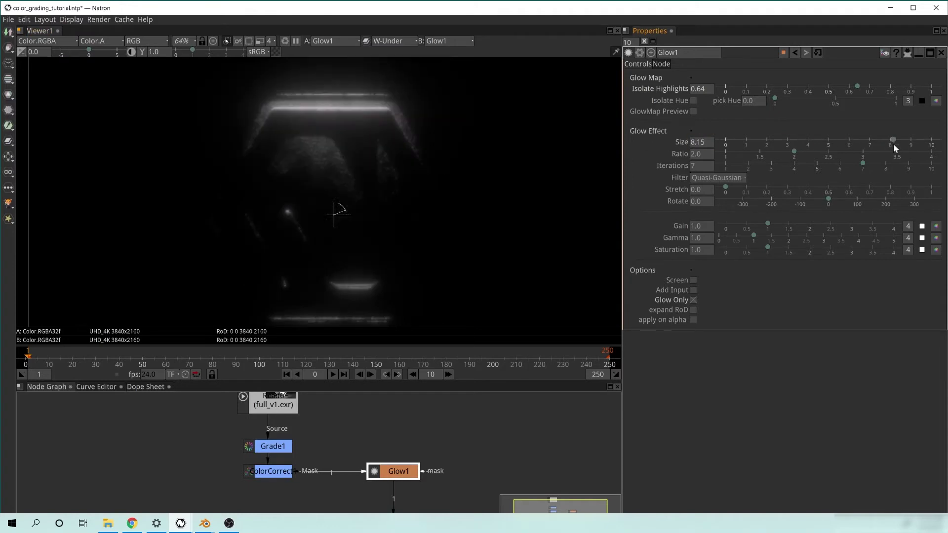
scroll(387, 158, "down", 3)
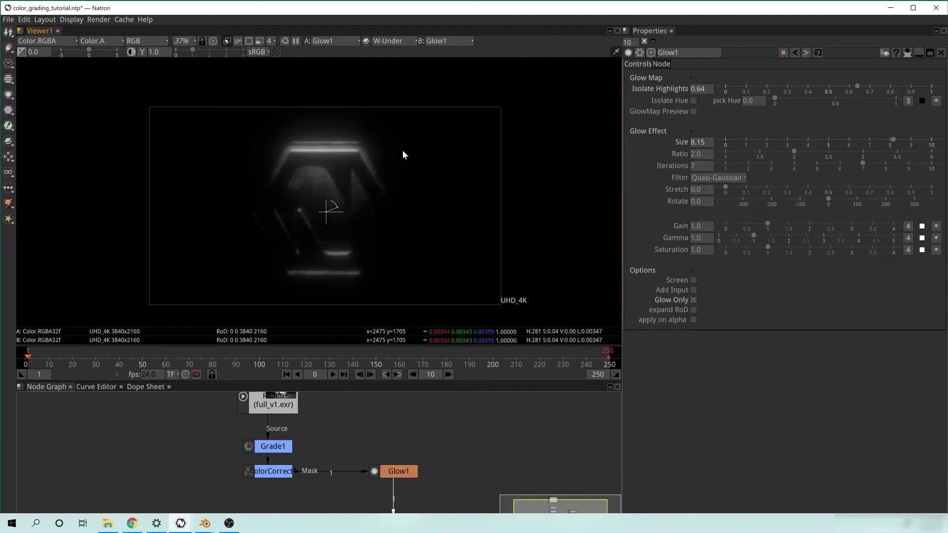
Step: Set Glow1's Size to 1.13, and test its Ratio at 1.138 before settling on 2.82
left_click_drag(892, 139, 748, 145)
scroll(353, 152, "up", 5)
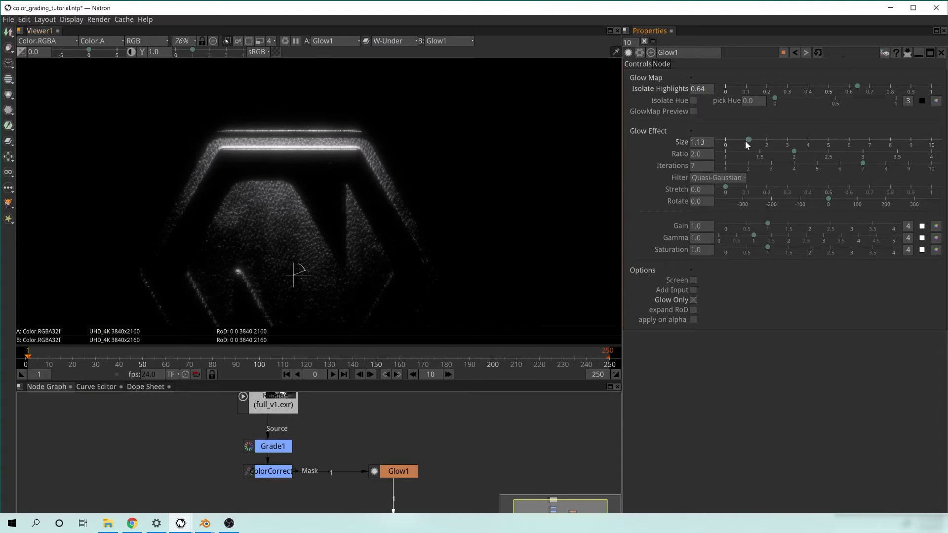
left_click_drag(794, 155, 734, 160)
scroll(298, 129, "up", 6)
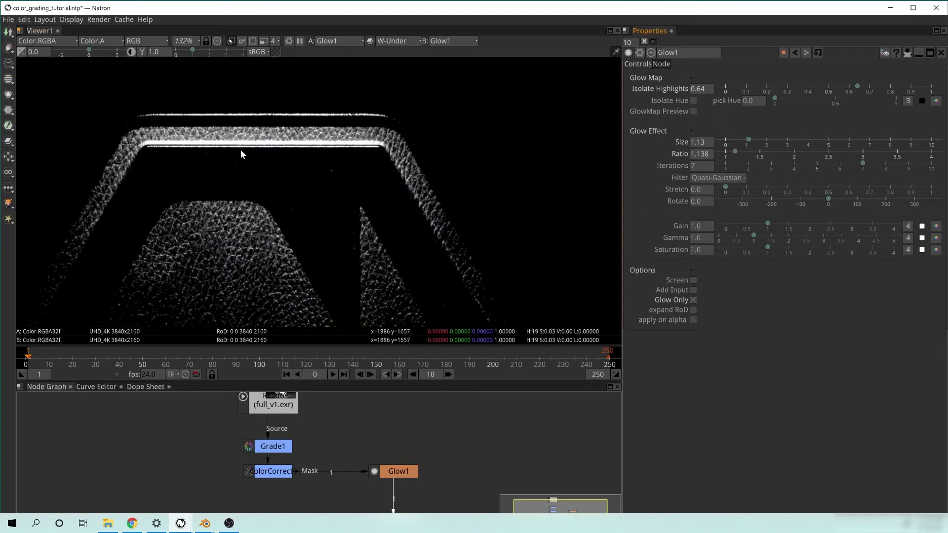
left_click_drag(735, 153, 850, 158)
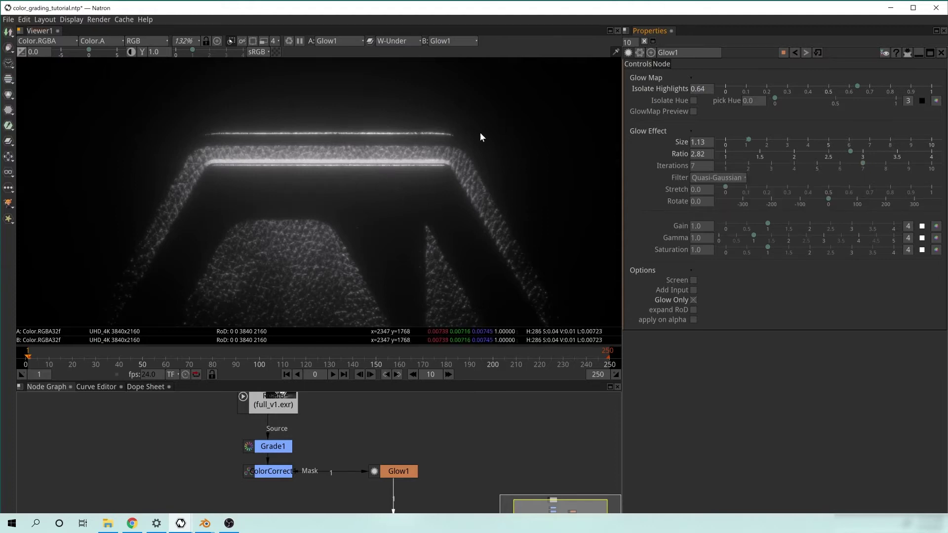
scroll(480, 132, "down", 5)
scroll(464, 144, "up", 3)
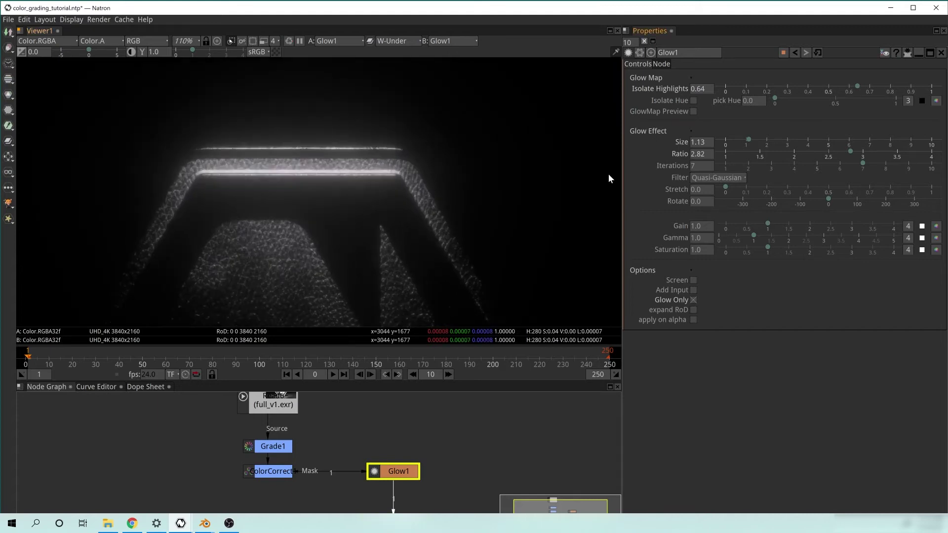
Step: Set Glow1's Iterations to 10 after testing 1, and raise its Stretch to 0.904
left_click_drag(864, 166, 716, 167)
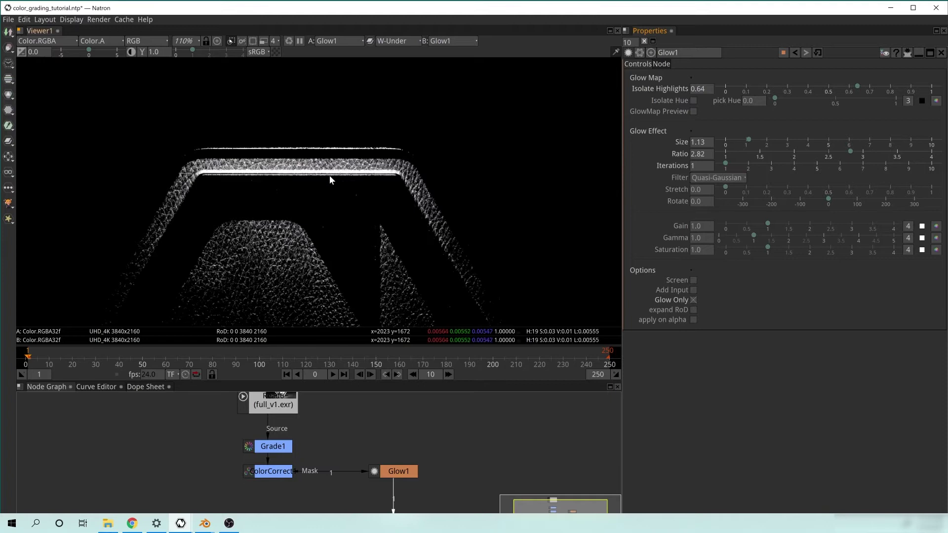
left_click_drag(724, 161, 926, 168)
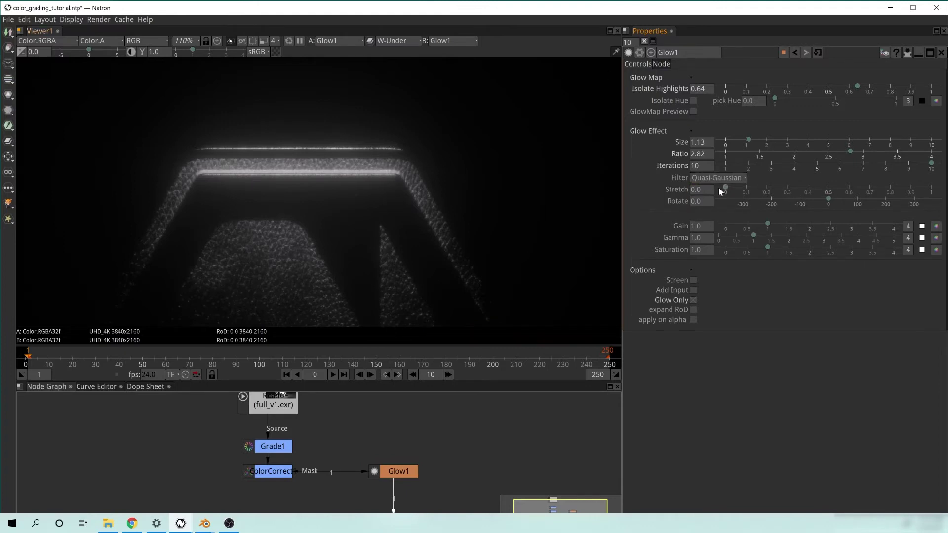
left_click_drag(725, 187, 911, 188)
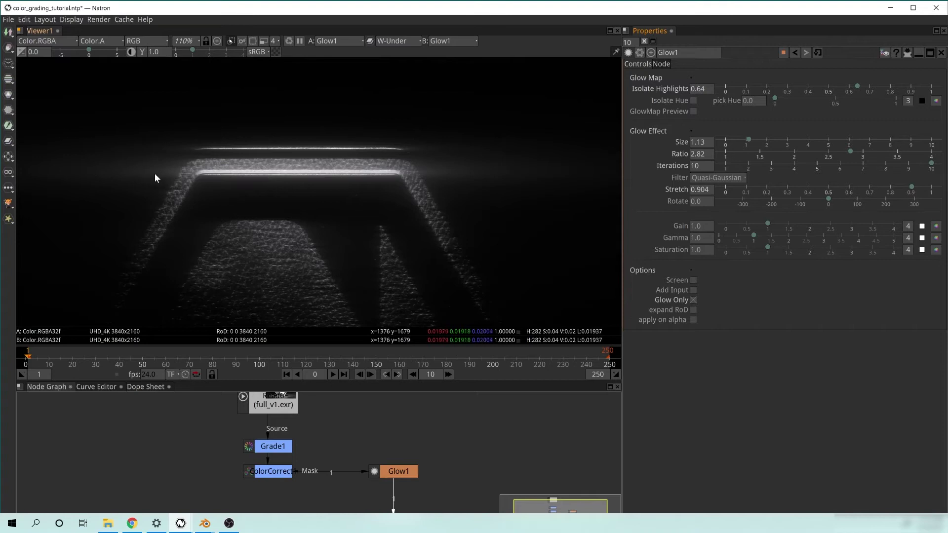
left_click_drag(497, 174, 333, 181)
scroll(326, 187, "up", 4)
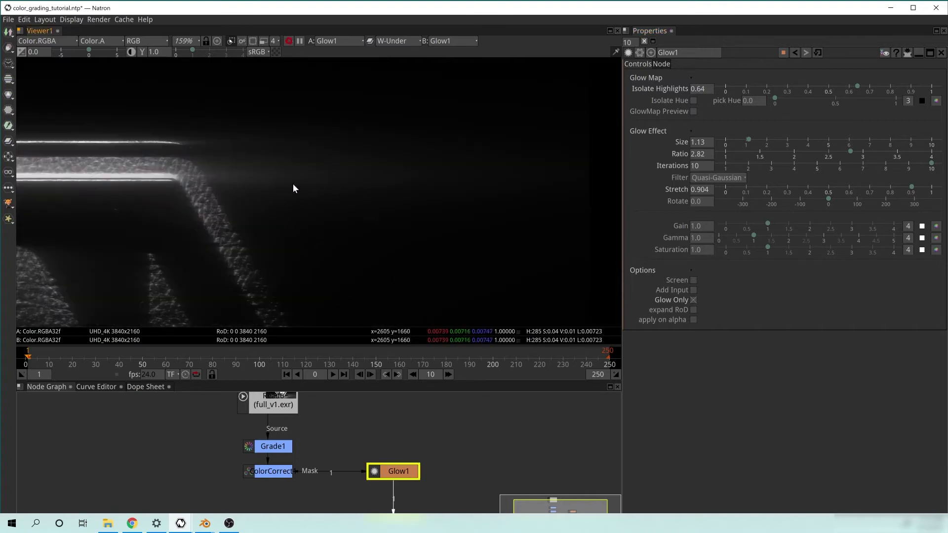
scroll(336, 229, "down", 14)
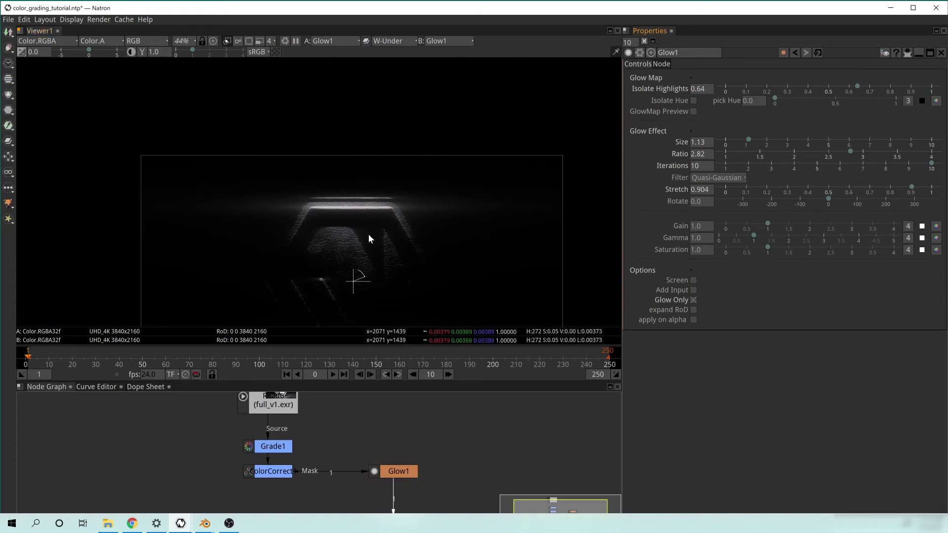
scroll(227, 208, "up", 2)
Step: Increase Glow1's Stretch to 0.976 and inspect the horizontal streak on both sides of the logo
left_click_drag(913, 190, 927, 194)
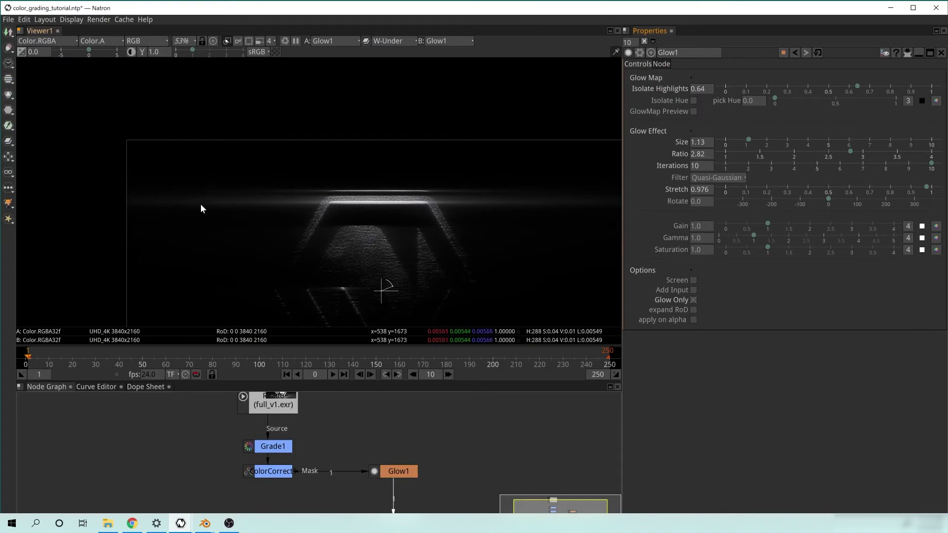
left_click_drag(518, 215, 319, 209)
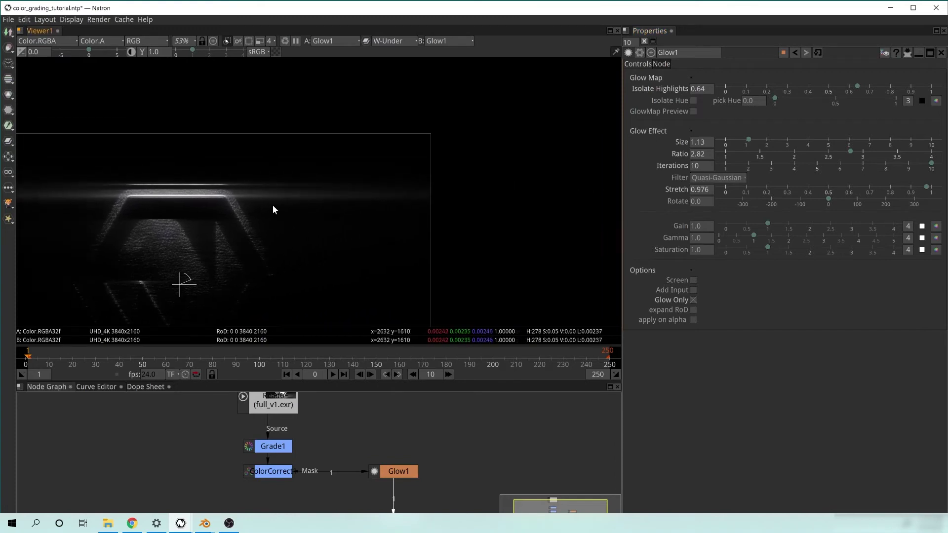
scroll(224, 198, "up", 2)
left_click_drag(179, 197, 207, 199)
left_click_drag(308, 215, 309, 205)
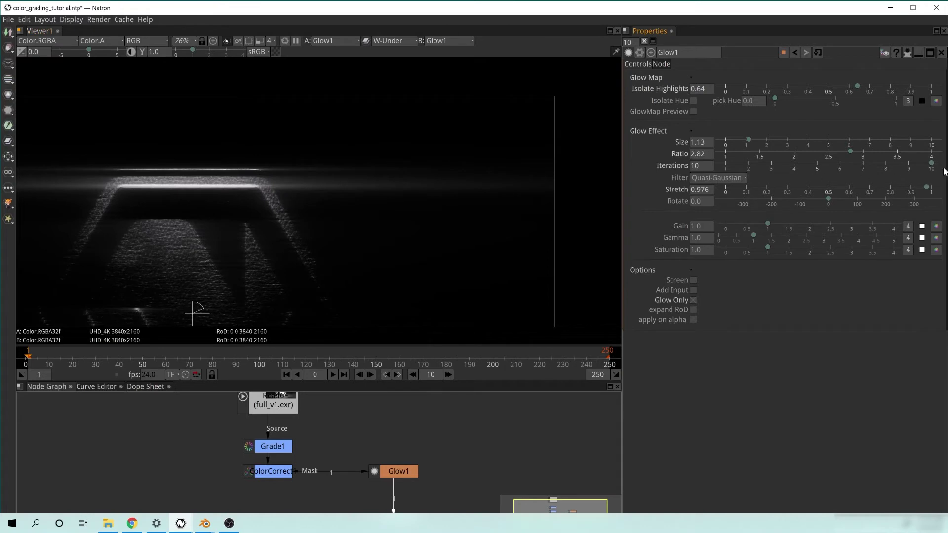
Step: Try 6 Iterations on Glow1 to compare the streak length, and return the value to 10
left_click_drag(930, 164, 848, 169)
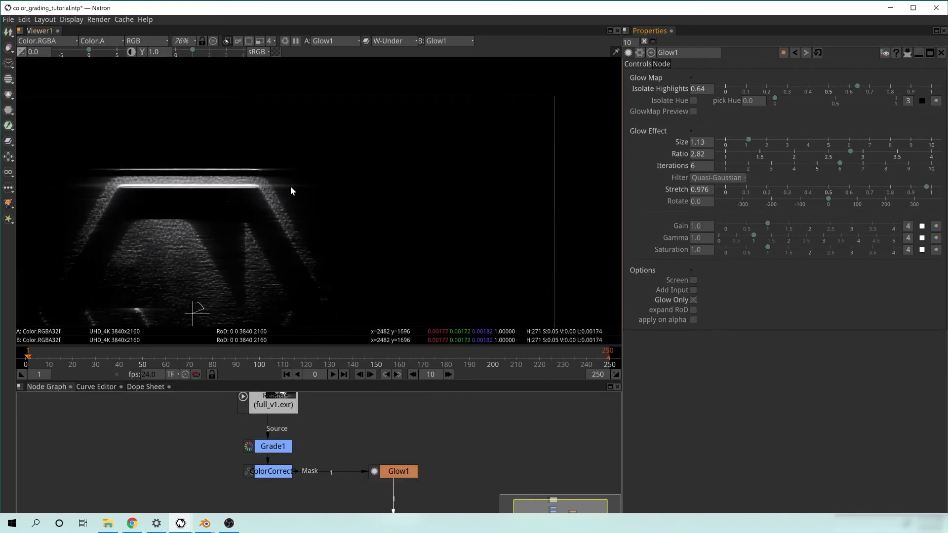
scroll(279, 184, "up", 2)
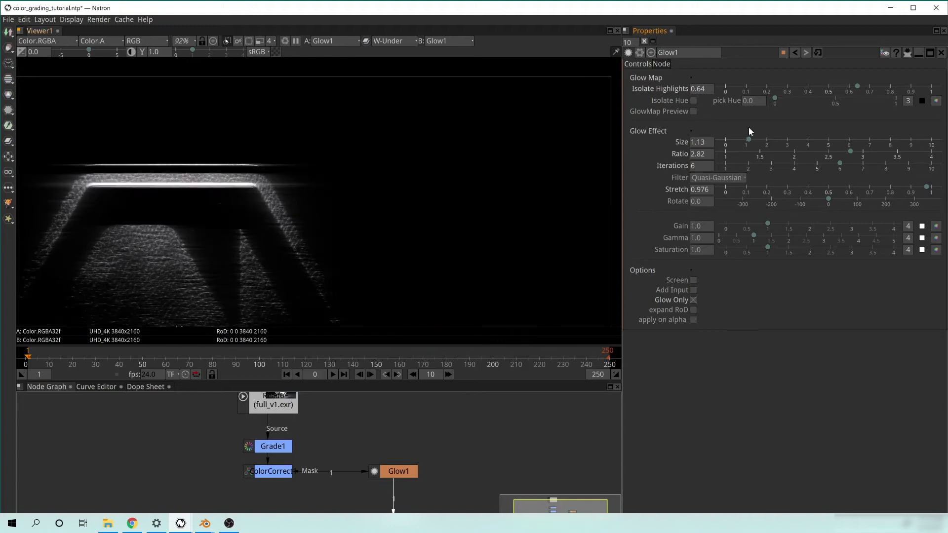
left_click_drag(842, 168, 937, 169)
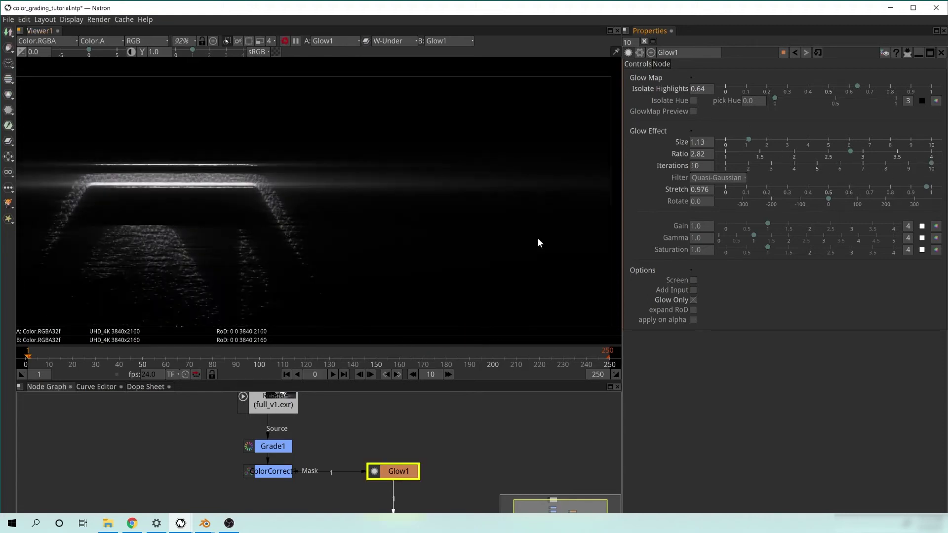
scroll(356, 204, "down", 4)
left_click_drag(356, 204, 433, 197)
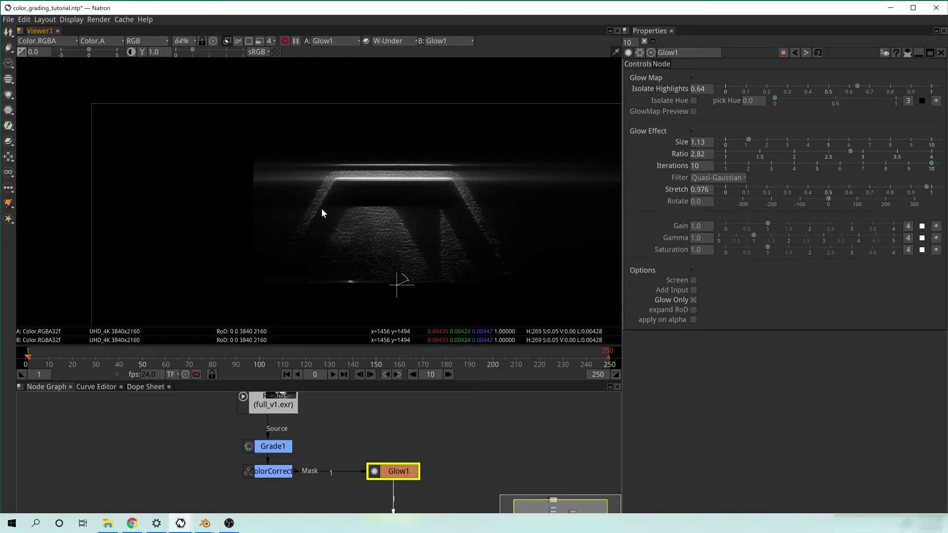
left_click_drag(333, 205, 415, 195)
scroll(416, 196, "down", 3)
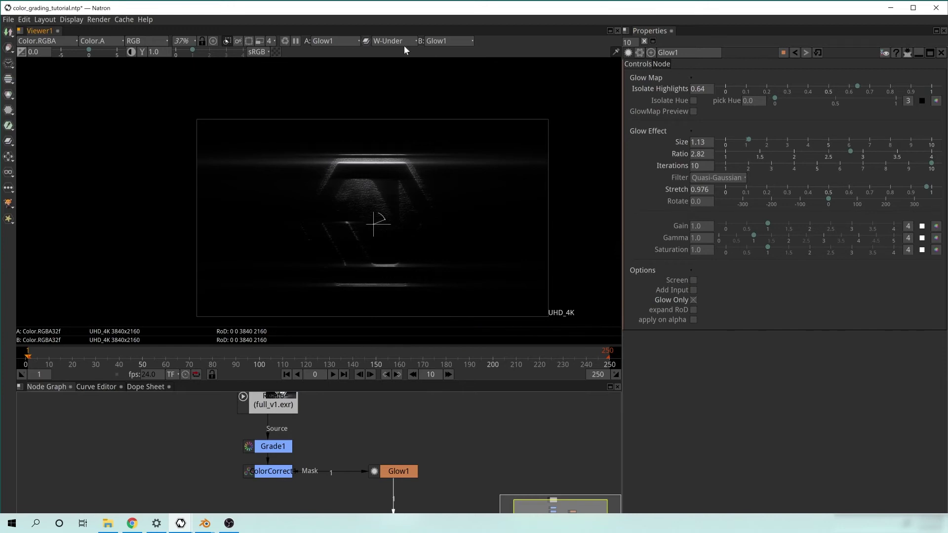
Step: Turn off the viewer's W-Under comparison mode and set Glow1's Rotate to 50.90
left_click(392, 42)
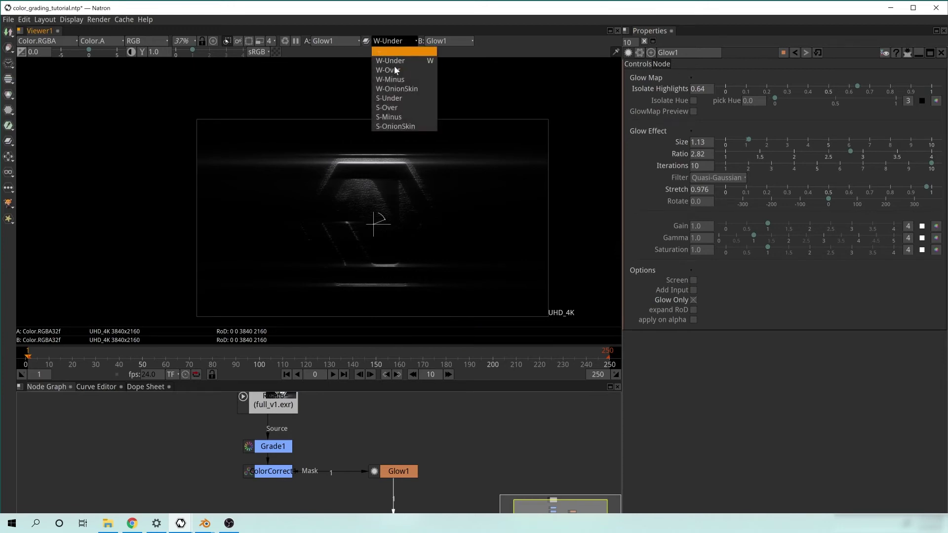
left_click(402, 52)
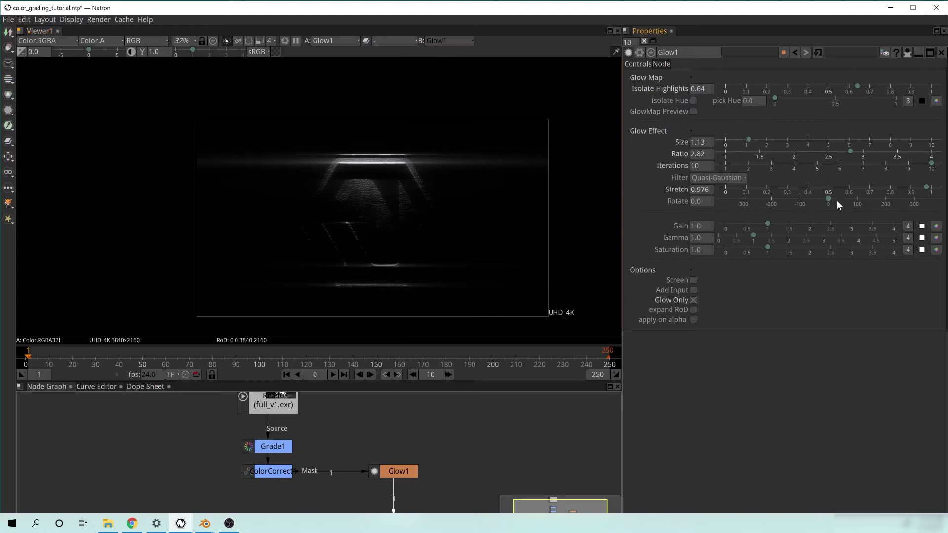
left_click_drag(830, 200, 842, 199)
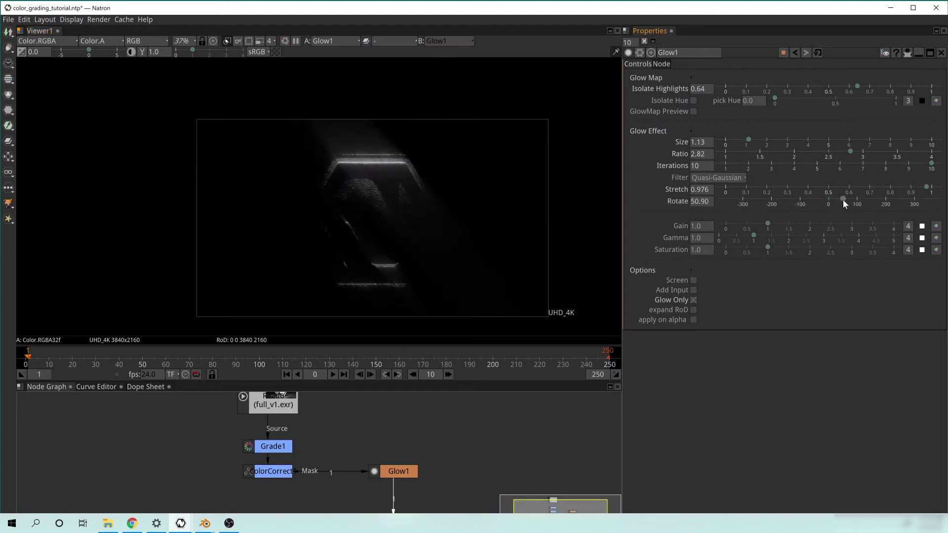
scroll(368, 141, "up", 3)
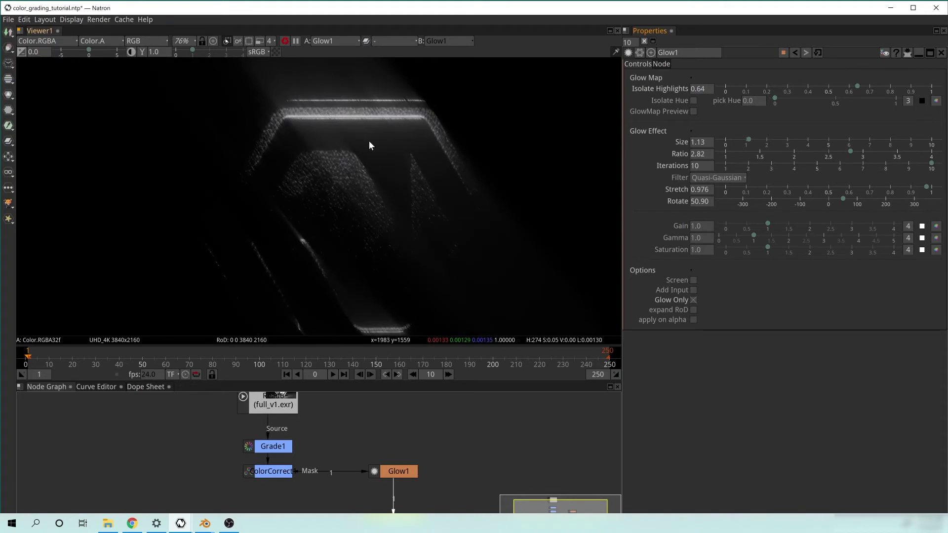
left_click_drag(415, 254, 322, 191)
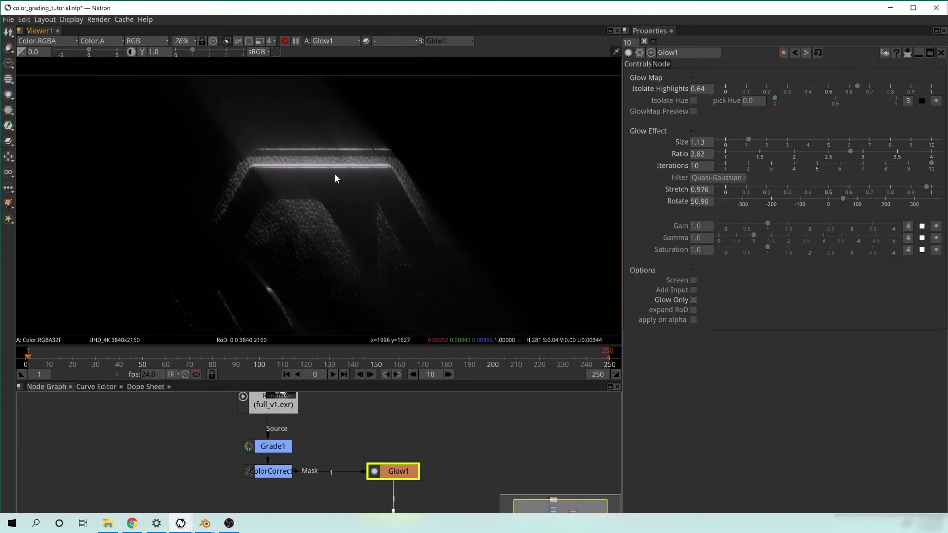
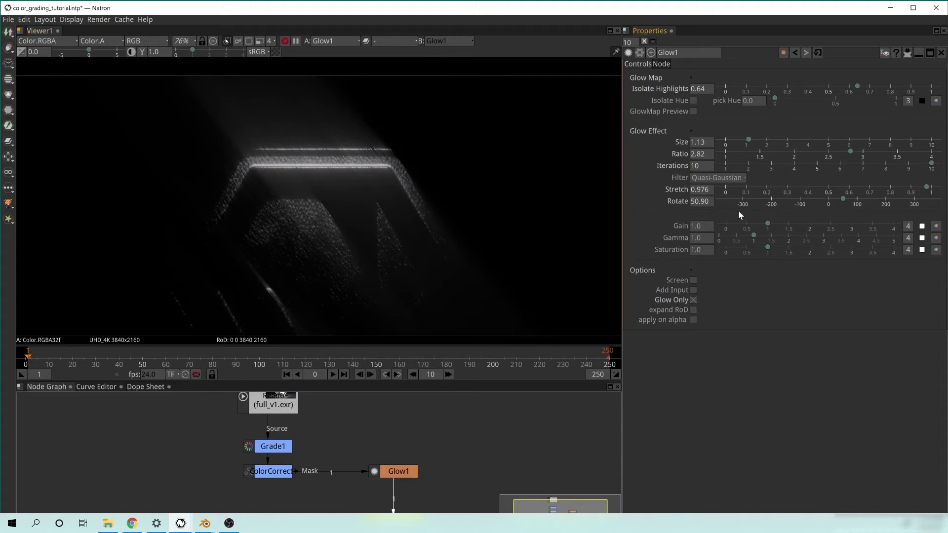
Step: Strengthen the rotated glow by setting Glow1's Gain to 3.0180 and Gamma to 2.1410
left_click_drag(768, 221, 853, 230)
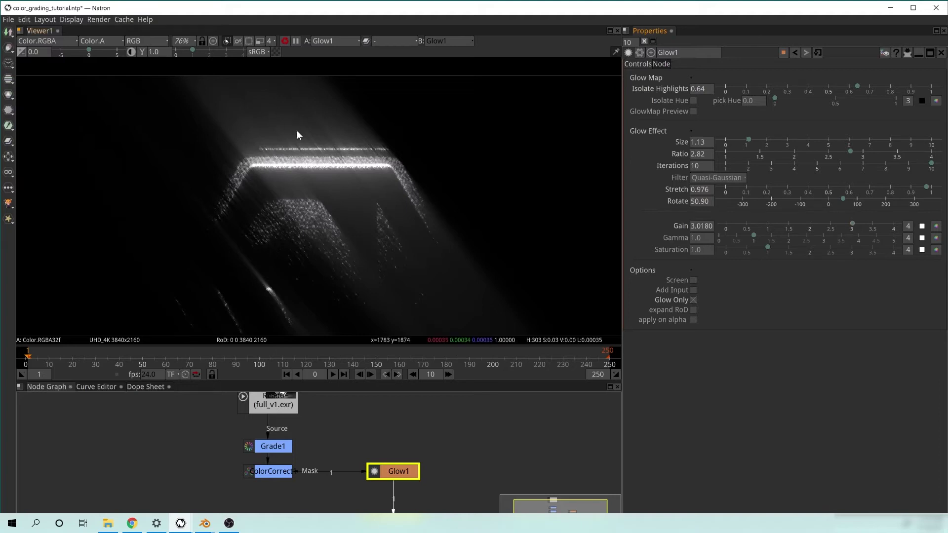
left_click_drag(368, 268, 417, 173)
scroll(433, 229, "down", 4)
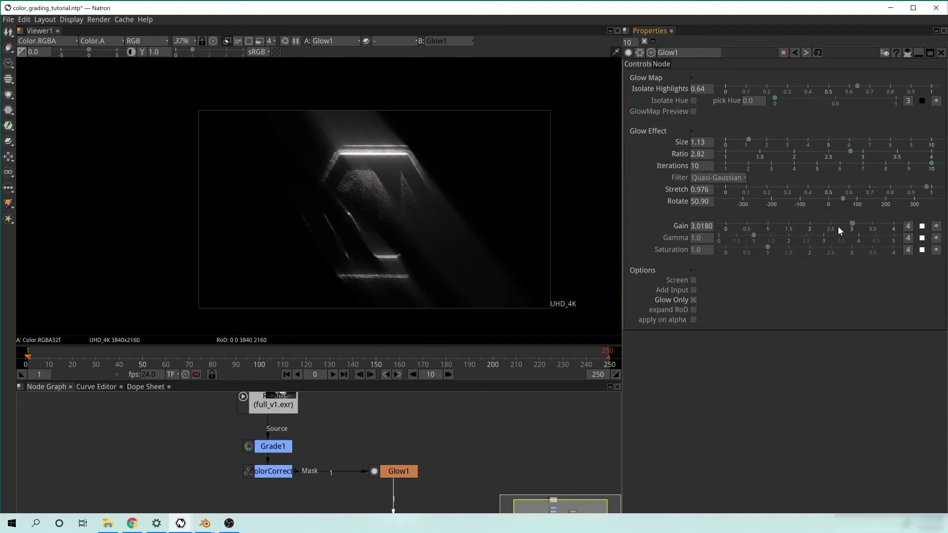
left_click_drag(753, 239, 793, 238)
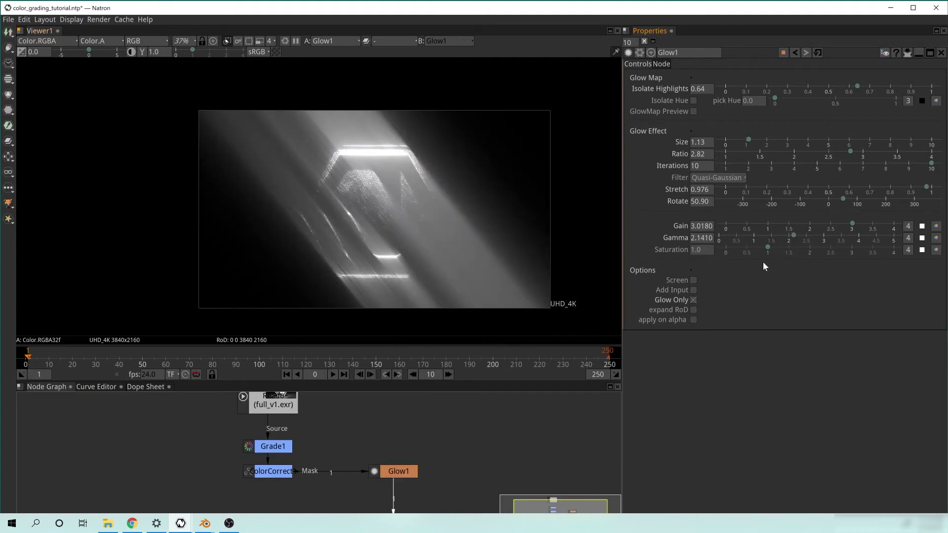
Step: Try Saturation values of 3.1120 and 0.9940 on Glow1, and reset Saturation to its default in all dimensions
left_click_drag(767, 247, 856, 249)
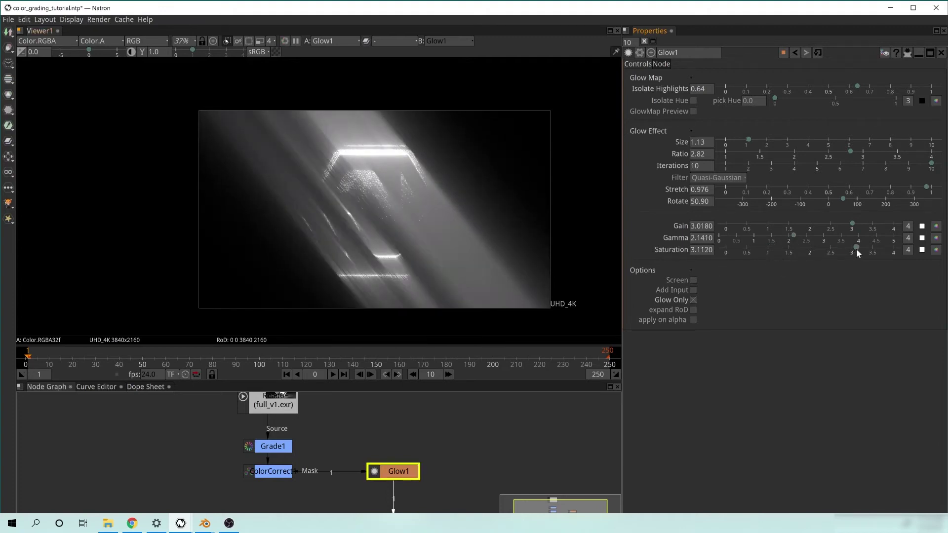
left_click_drag(851, 247, 766, 250)
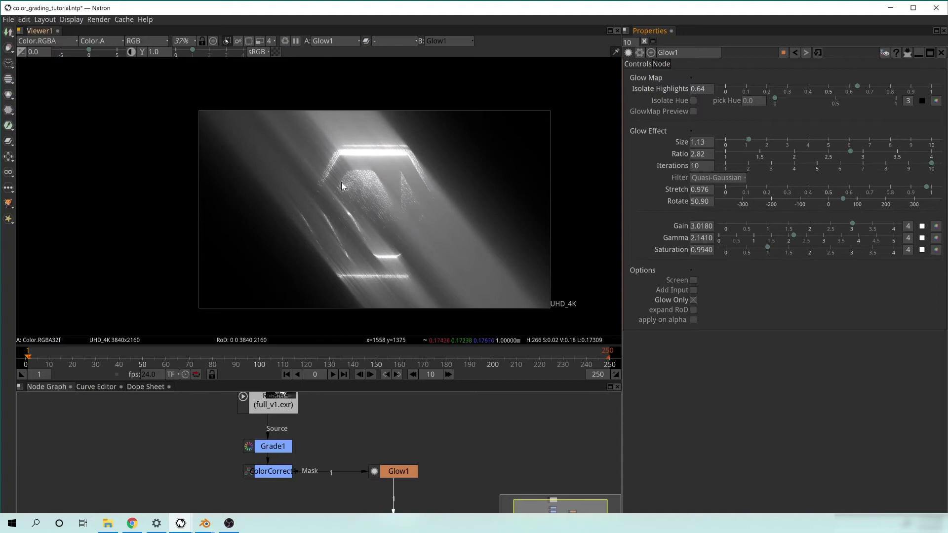
right_click(697, 253)
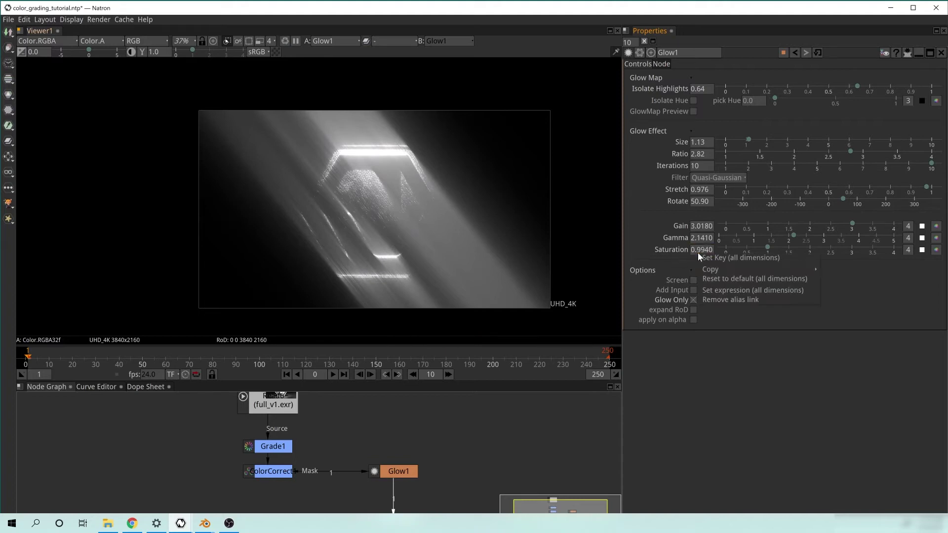
left_click(743, 280)
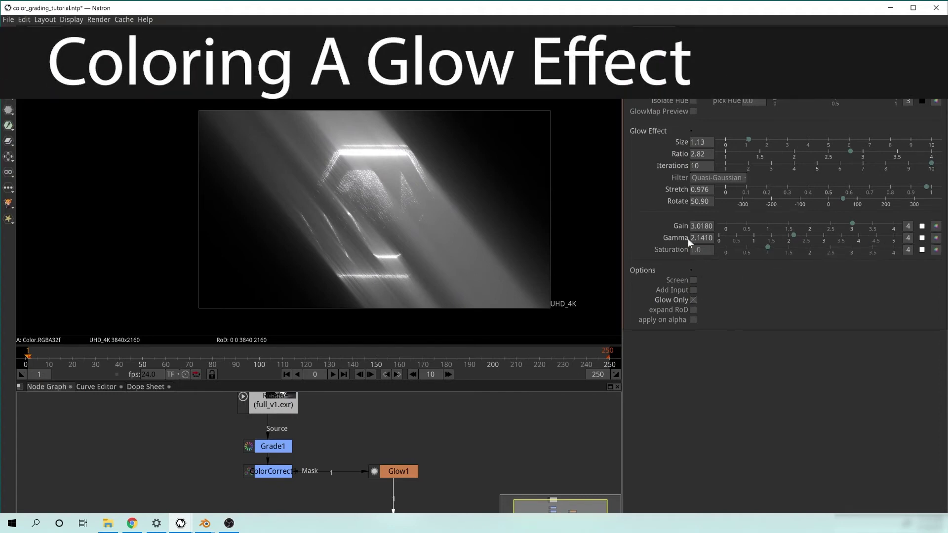
Step: Tint the glow teal by picking a Gamma color on Glow1 with red about 0.617, green 1.0 and blue 1.0
left_click(937, 239)
left_click_drag(494, 248, 498, 250)
left_click(532, 324)
scroll(379, 190, "up", 4)
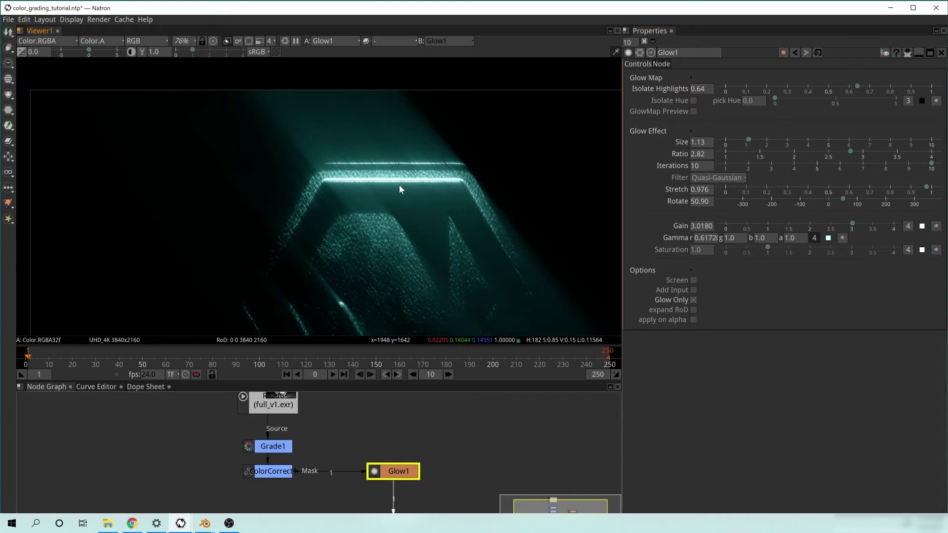
scroll(475, 251, "down", 1)
scroll(465, 226, "down", 2)
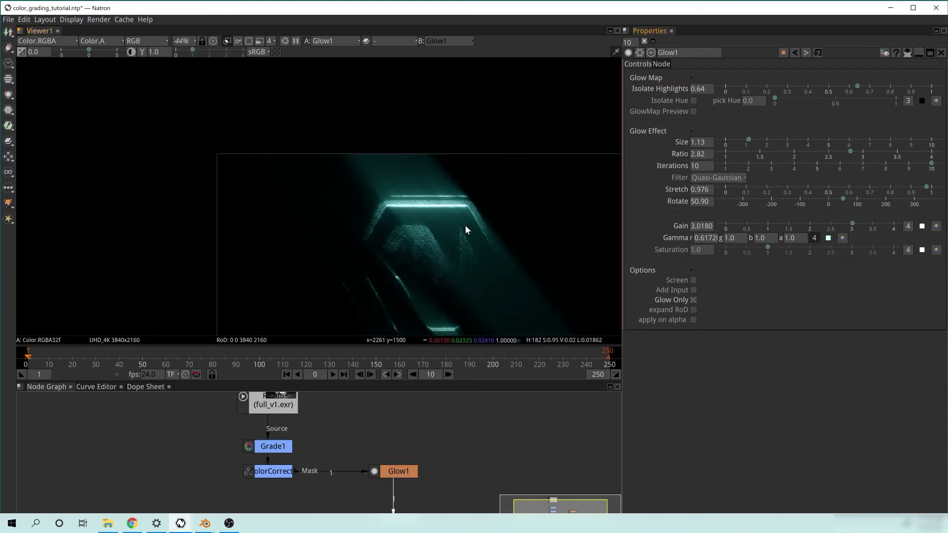
Step: Turn off Glow Only on Glow1 and enable Screen to blend the glow over the logo render
left_click_drag(496, 253, 462, 203)
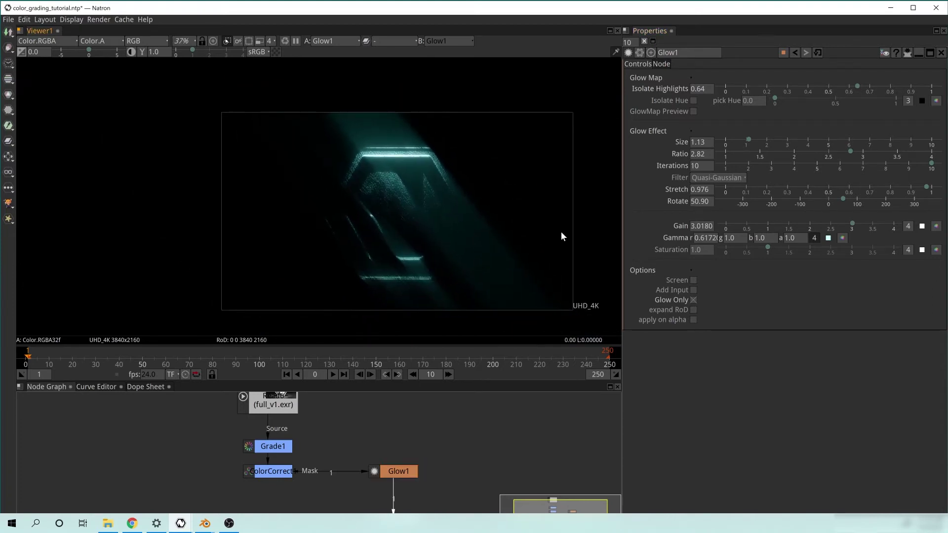
left_click(694, 300)
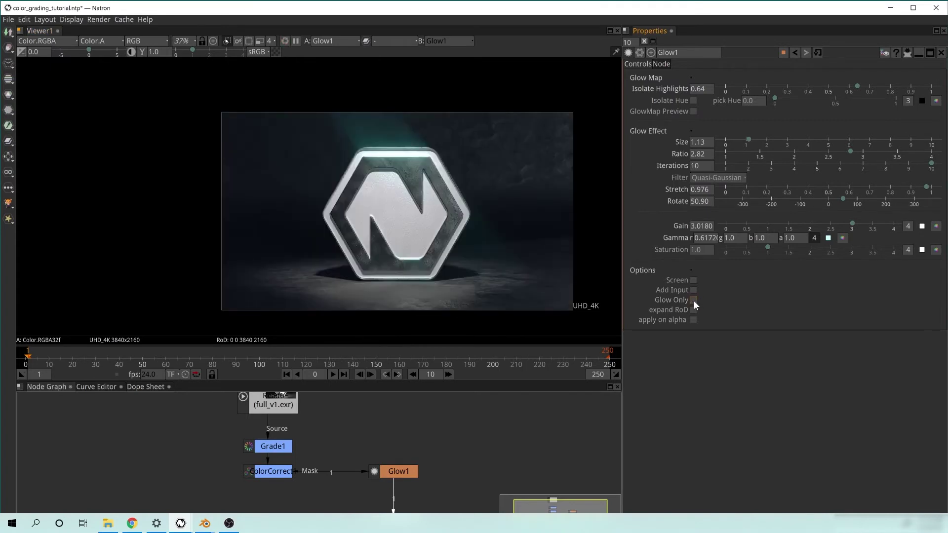
left_click(693, 280)
Step: Examine how the screened teal glow blends along the logo's upper edge and across the whole render
scroll(379, 199, "up", 7)
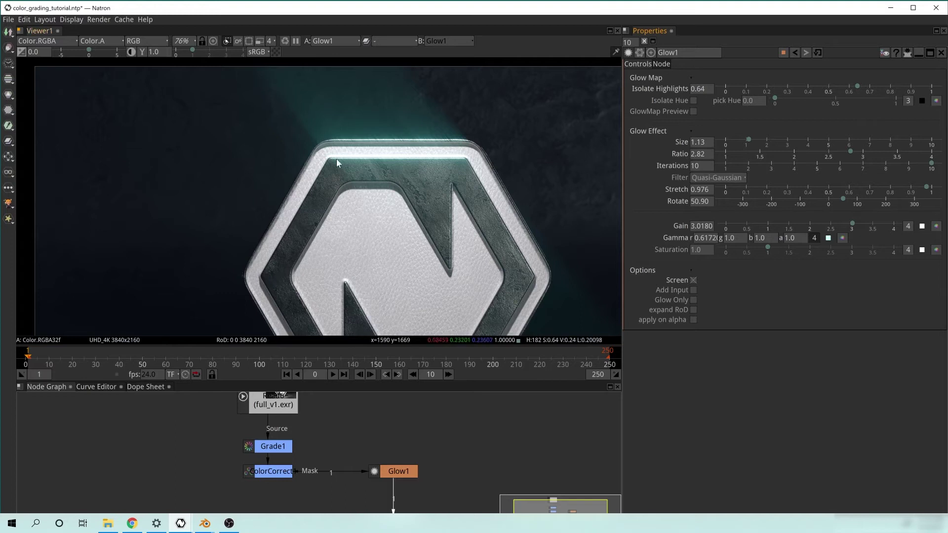
scroll(339, 162, "up", 6)
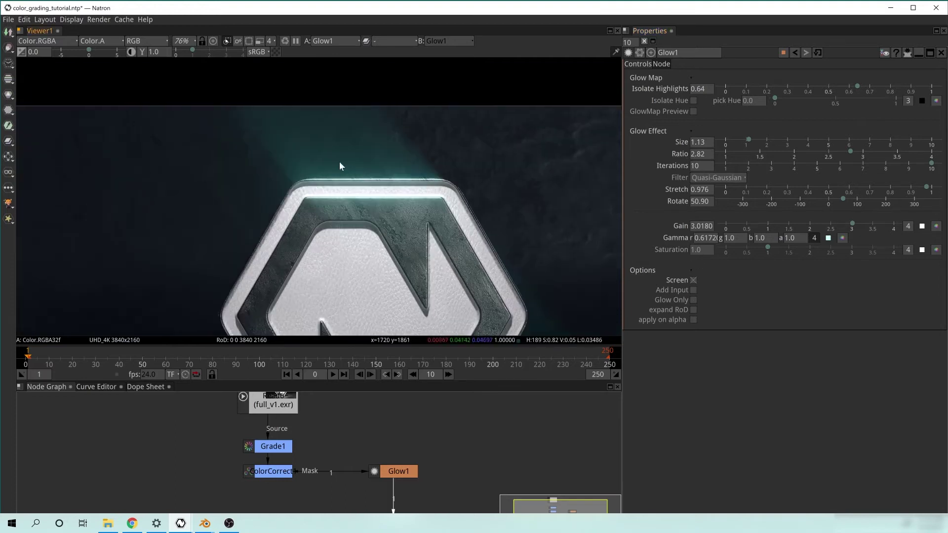
left_click_drag(433, 239, 401, 220)
scroll(251, 256, "up", 1)
scroll(512, 241, "up", 1)
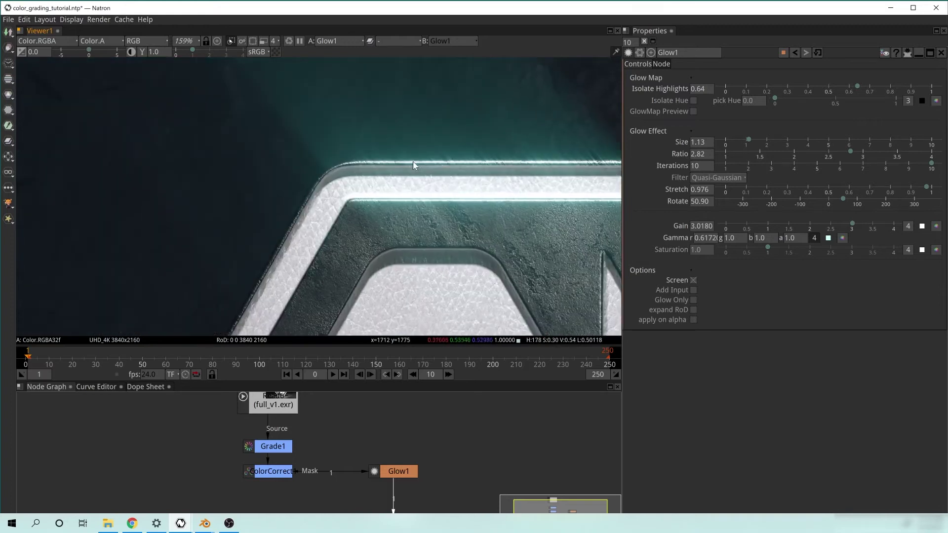
scroll(412, 163, "up", 1)
scroll(412, 257, "up", 1)
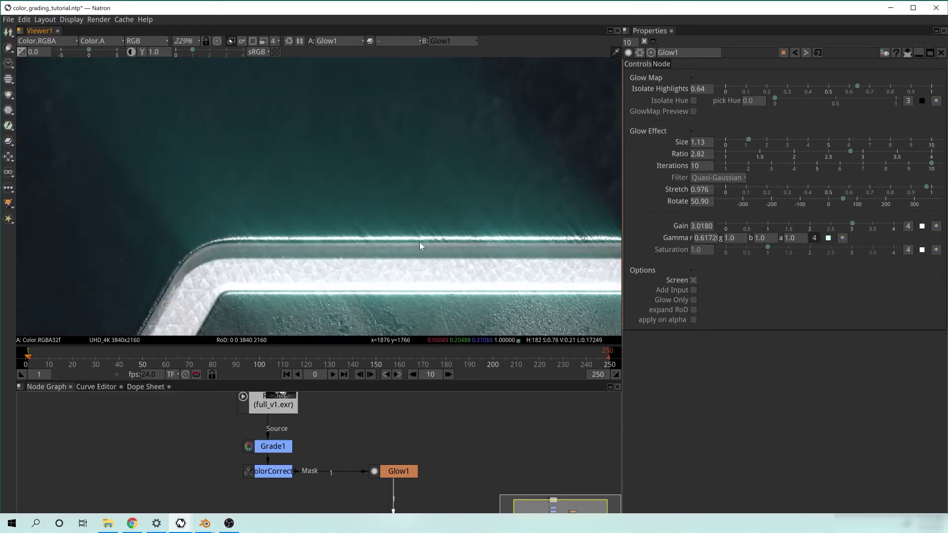
scroll(419, 241, "down", 8)
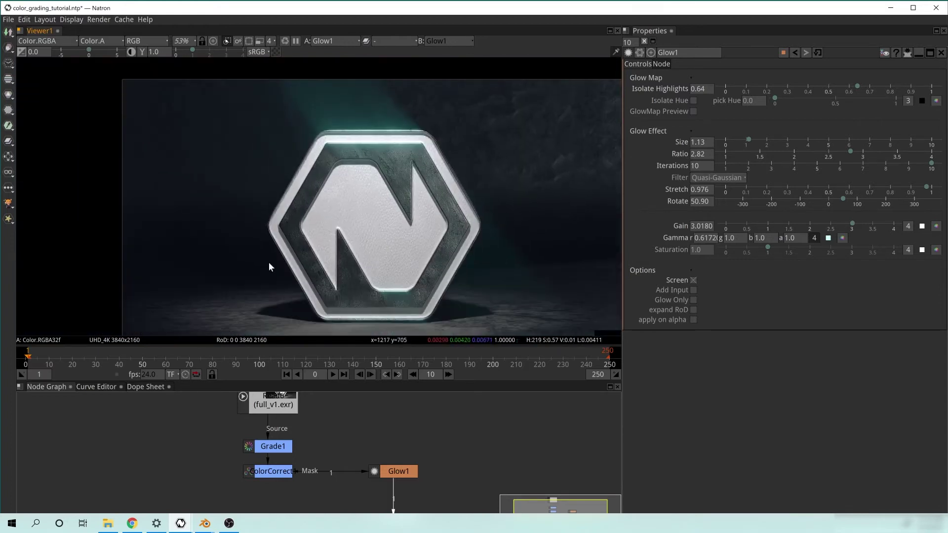
left_click_drag(384, 142, 389, 186)
left_click_drag(424, 272, 403, 226)
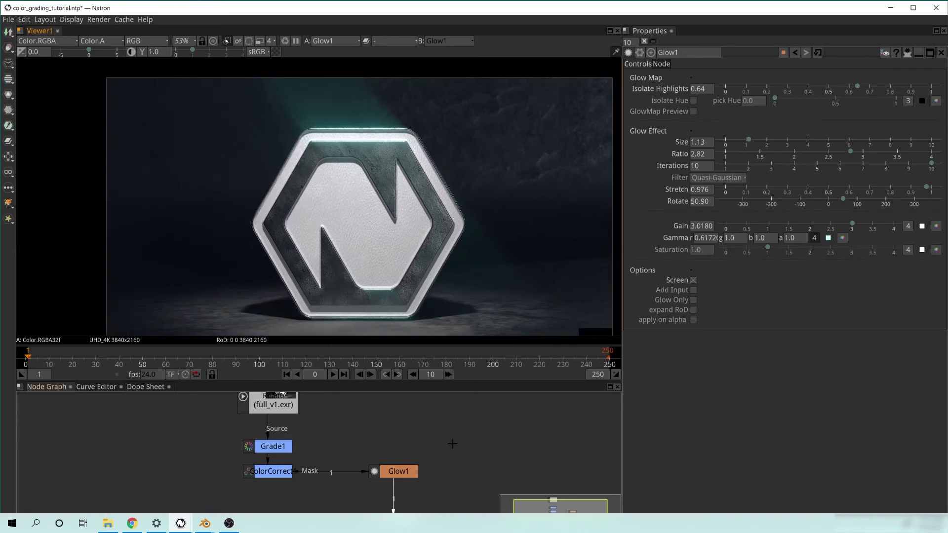
Step: Set Glow1's Isolate Highlights to 0.586 and Size to 7.3
left_click(408, 474)
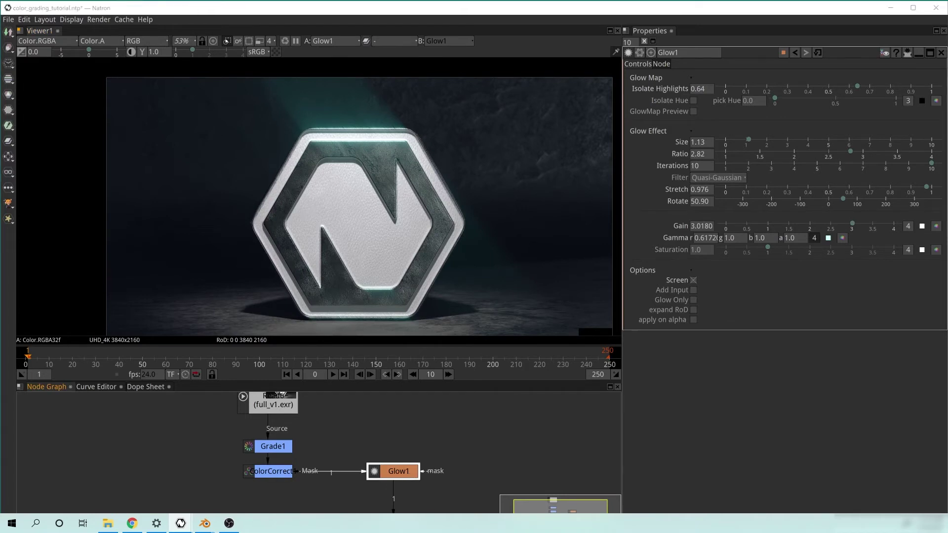
left_click(701, 88)
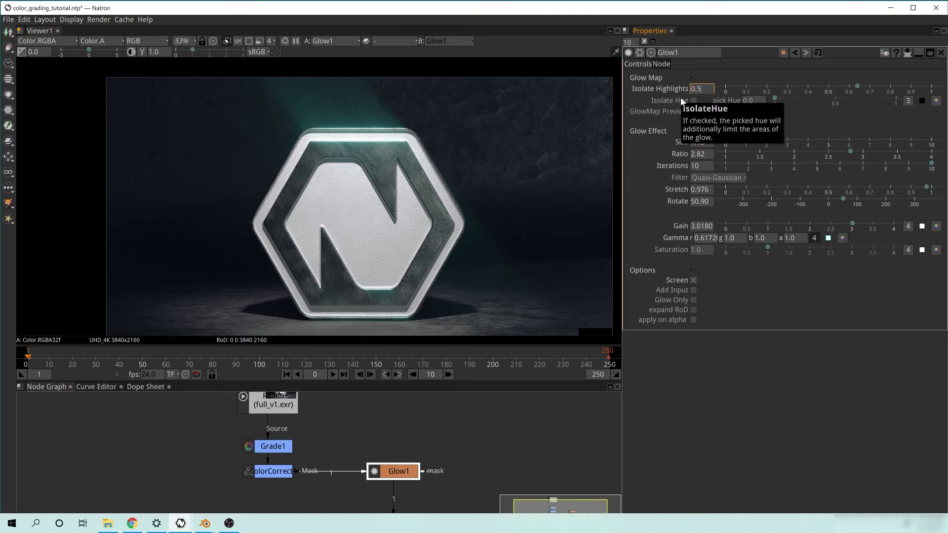
type("0.586")
key("Return")
left_click(708, 142)
type("7.3")
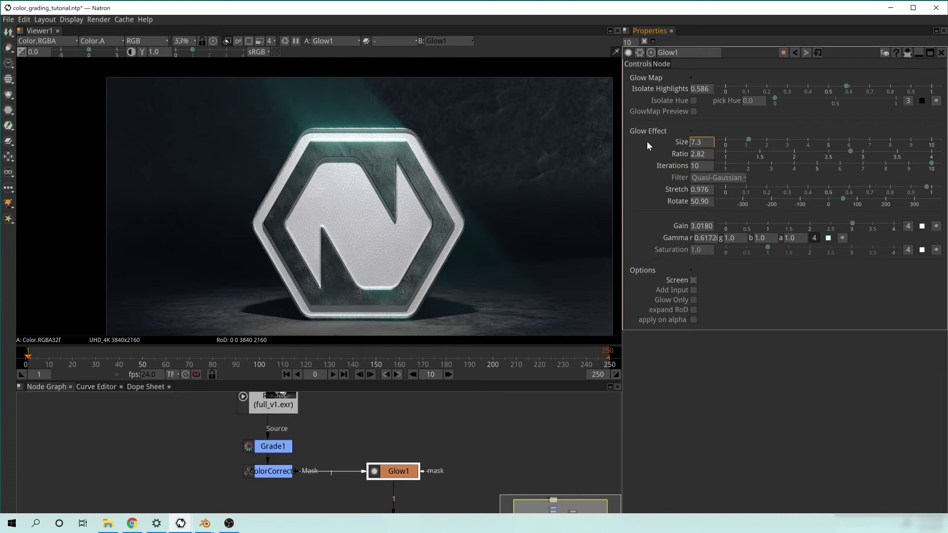
key("Tab")
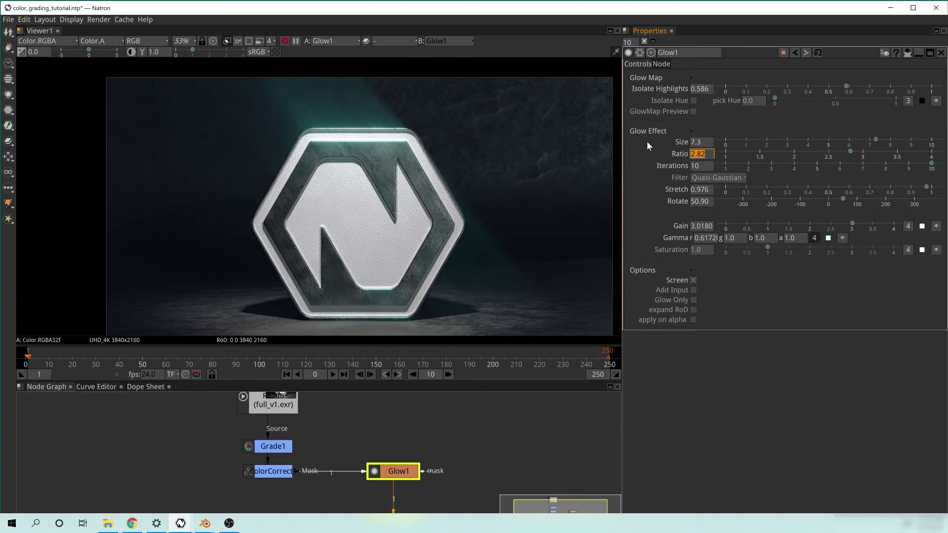
Step: Set Glow1's Ratio to 3.417 and Iterations to 8
type("3.417")
key("Tab")
type("8")
key("Return")
Step: Turn the glow into horizontal streaks by setting Glow1's Stretch to .984 and Rotate to 0
left_click_drag(710, 189, 626, 193)
type(".94")
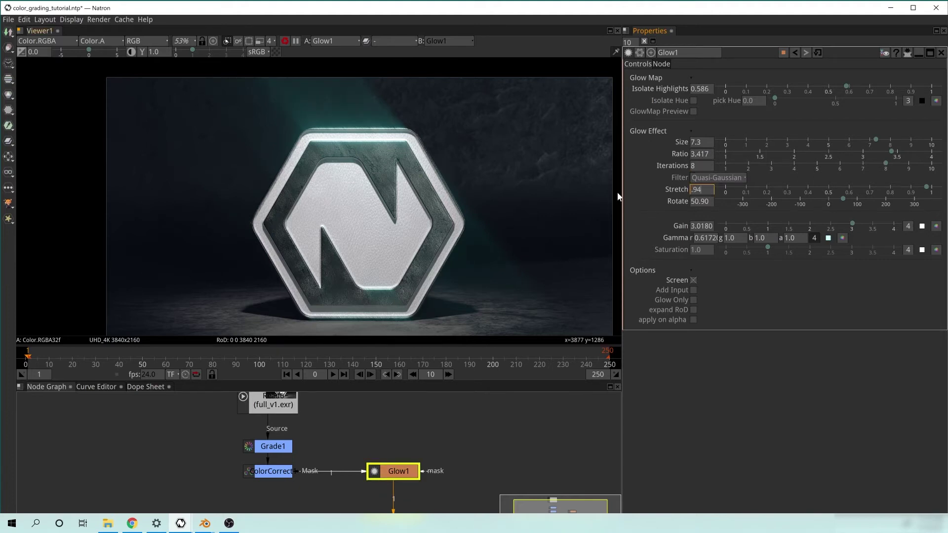
key("BackSpace")
type("84")
type("0")
key("Tab")
key("Return")
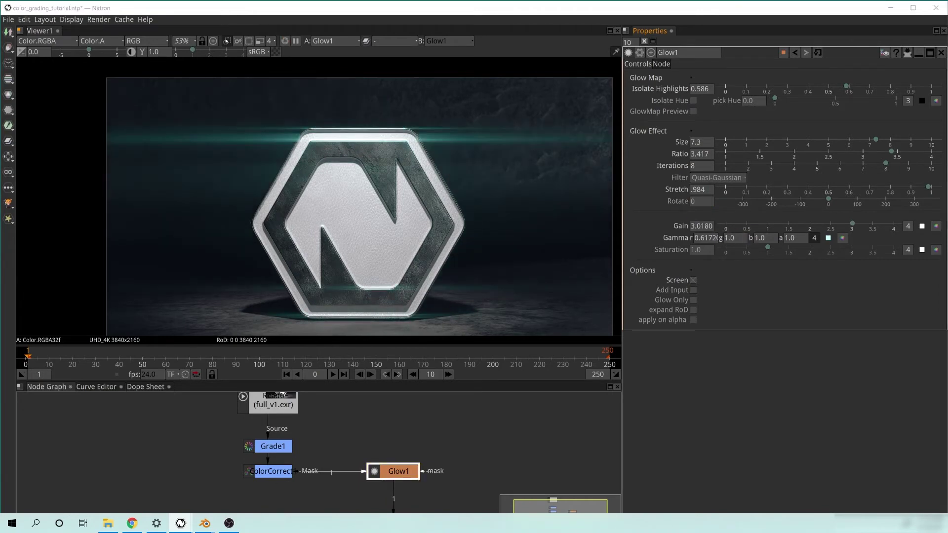
Step: Tint Glow1's Gain light blue with hue 195, saturation 112 and value 255
left_click(922, 226)
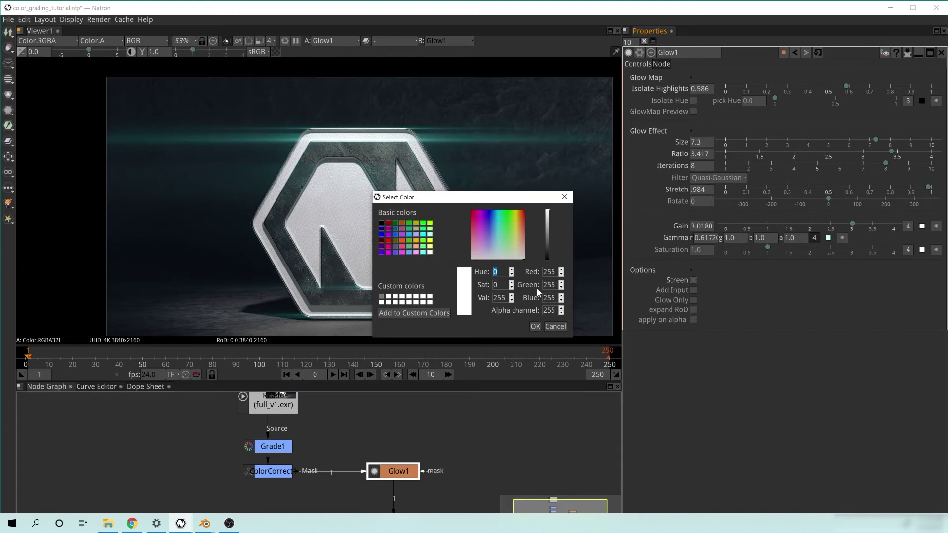
type("195")
key("Tab")
type("112")
key("Tab")
type("255")
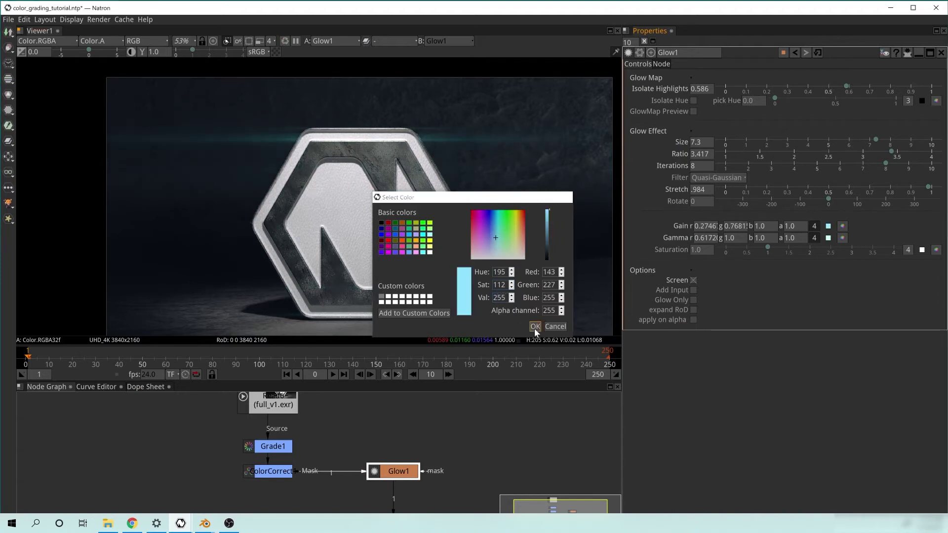
left_click(535, 326)
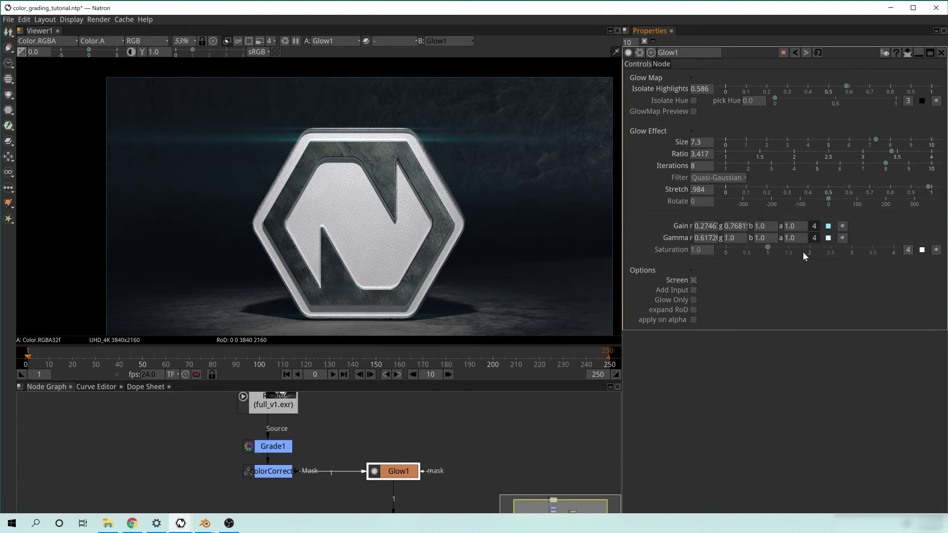
Step: Reset the tinted Gamma on Glow1 to its default and set it to 1.4470
left_click(841, 237)
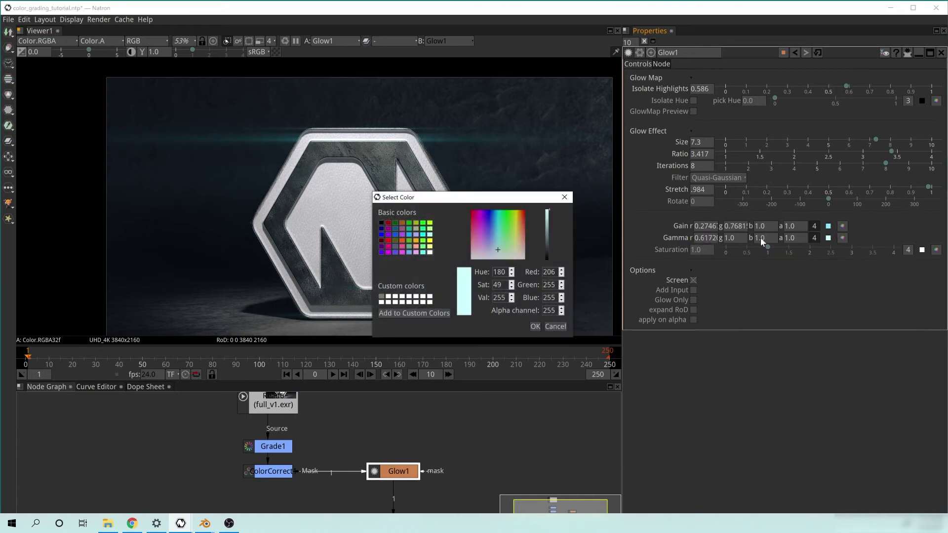
left_click(565, 197)
right_click(700, 236)
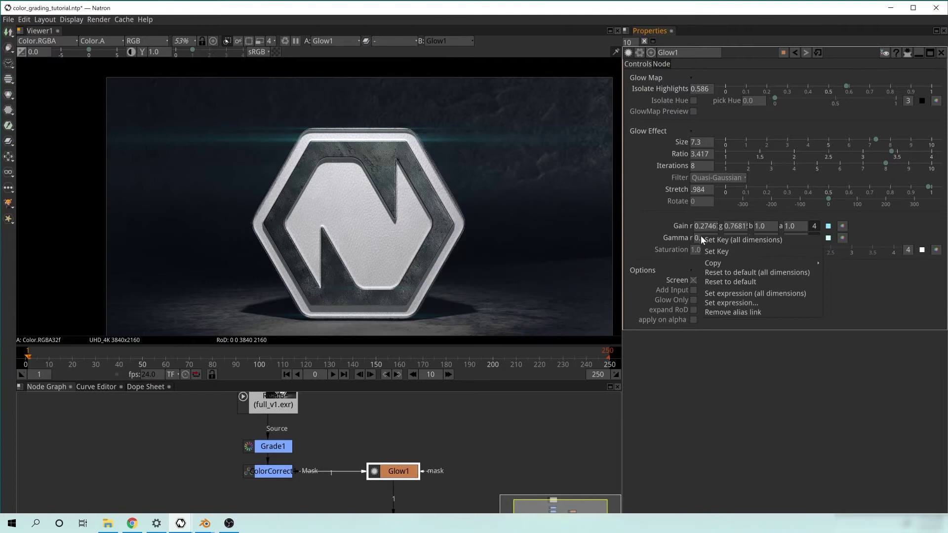
left_click(742, 282)
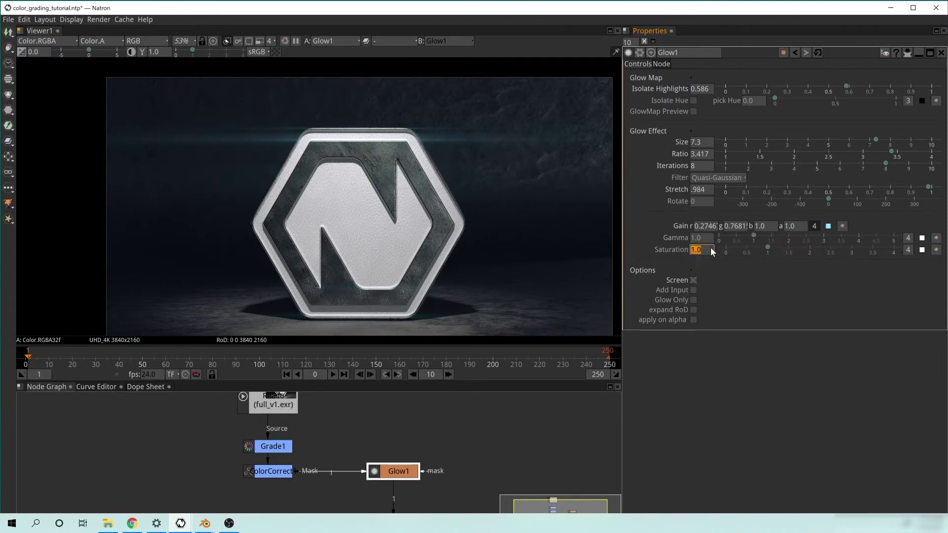
type("1")
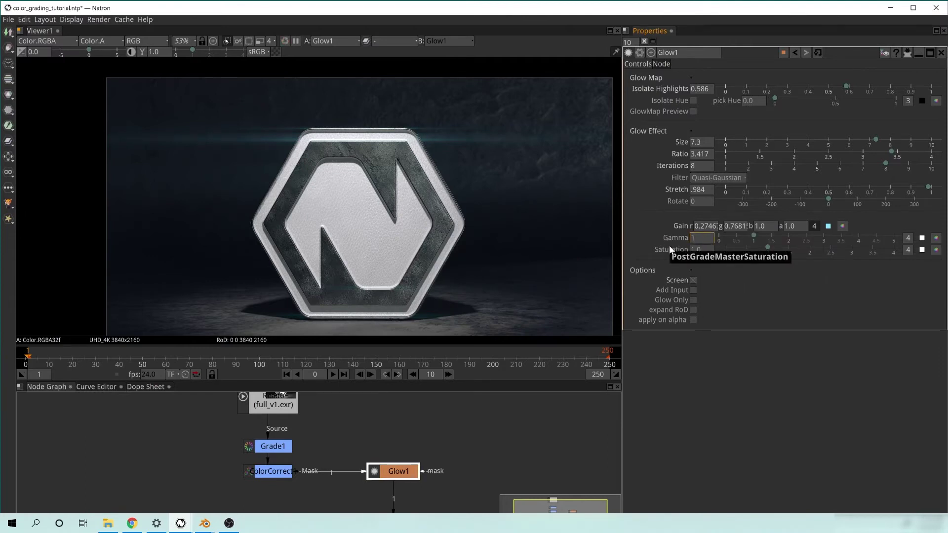
type(".4470")
key("Return")
left_click(769, 422)
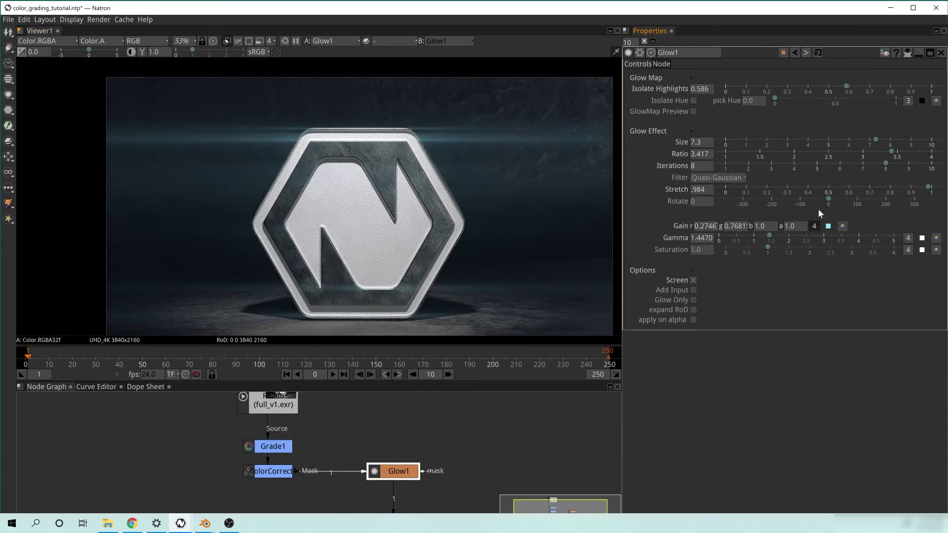
Step: Preview the glow alone with Glow Only, turn that option off, and examine the streaks beside the logo's upper right corner
left_click(693, 300)
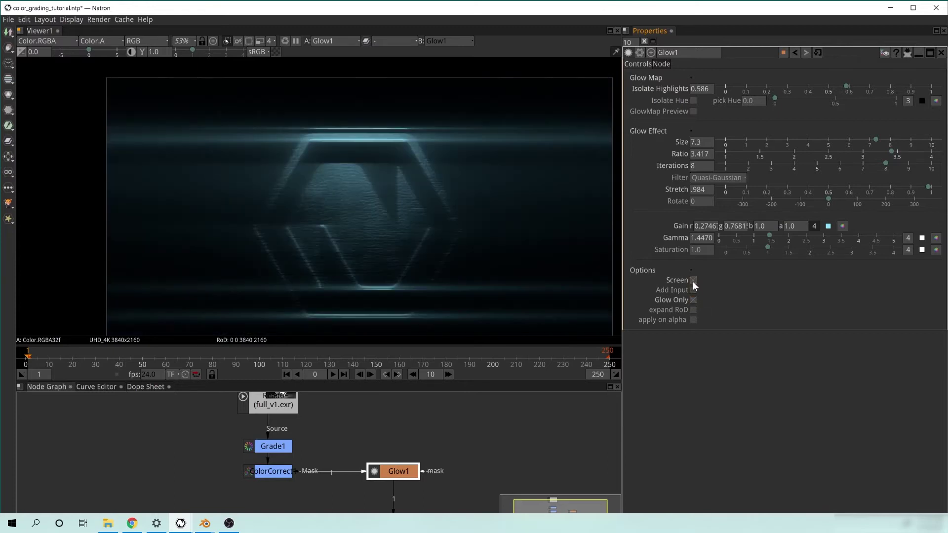
left_click(694, 300)
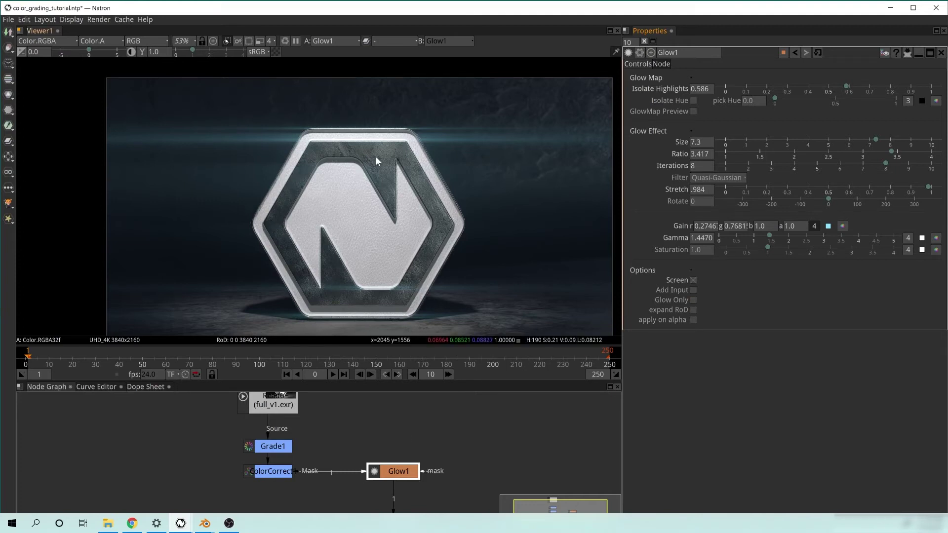
left_click_drag(447, 141, 339, 157)
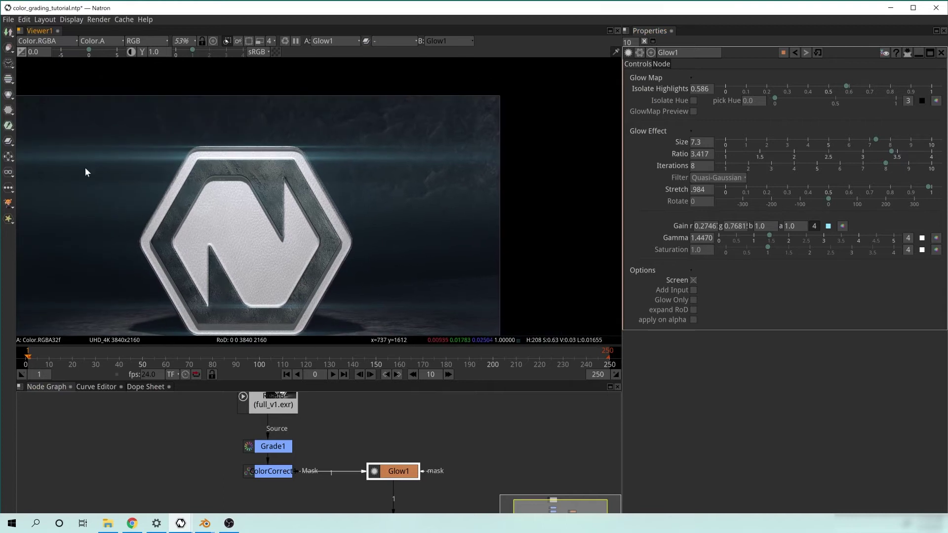
scroll(440, 189, "up", 4)
scroll(299, 144, "up", 1)
scroll(297, 184, "up", 1)
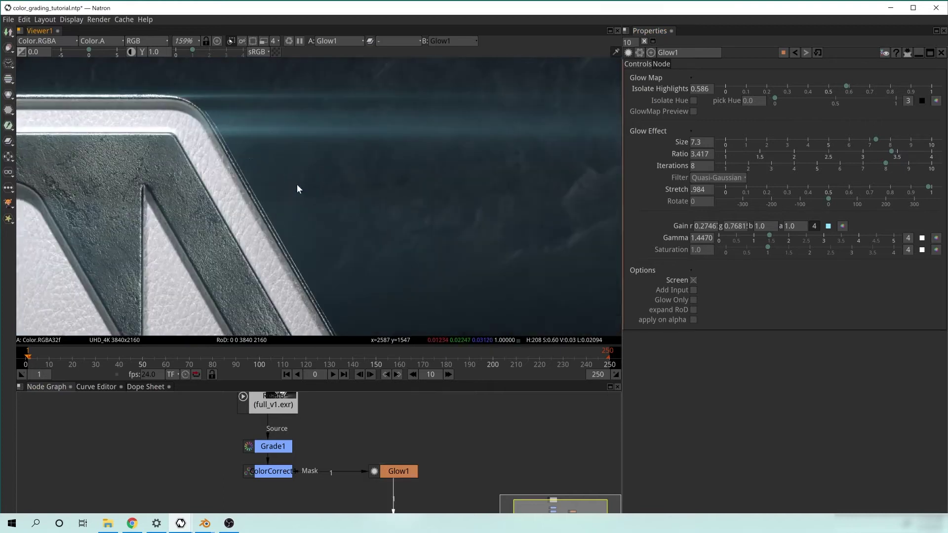
scroll(259, 158, "up", 1)
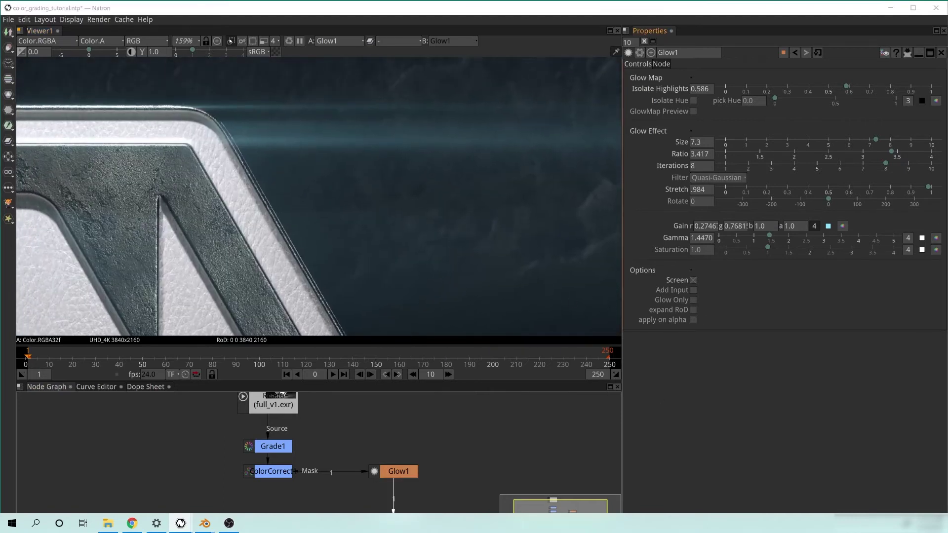
Step: Insert a Blur node between Glow1 and Viewer1
scroll(439, 437, "down", 1)
left_click_drag(441, 478, 473, 450)
left_click(438, 444)
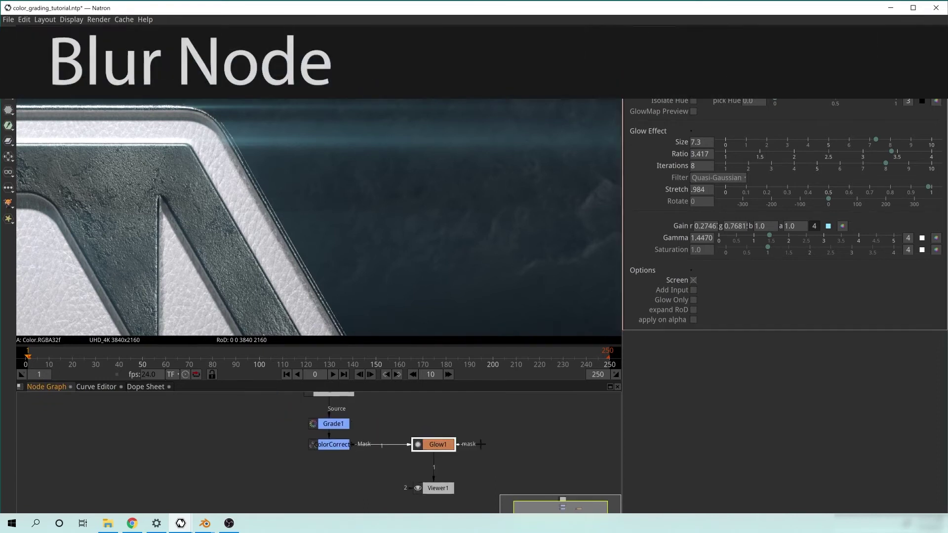
left_click_drag(531, 431, 451, 438)
key("Tab")
type("blur")
key("Return")
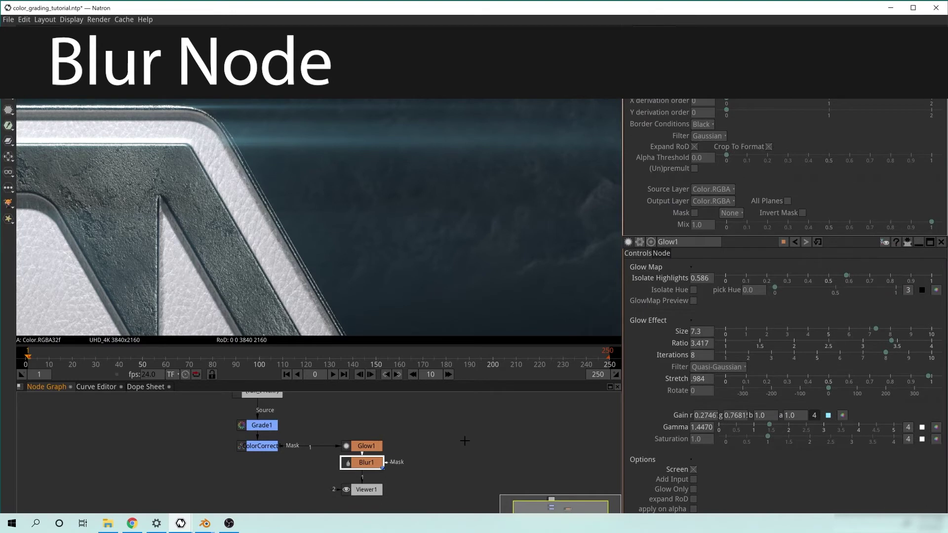
Step: Set Blur1's Size to 24.4 and enable Glow Only on Glow1
left_click_drag(722, 88, 740, 87)
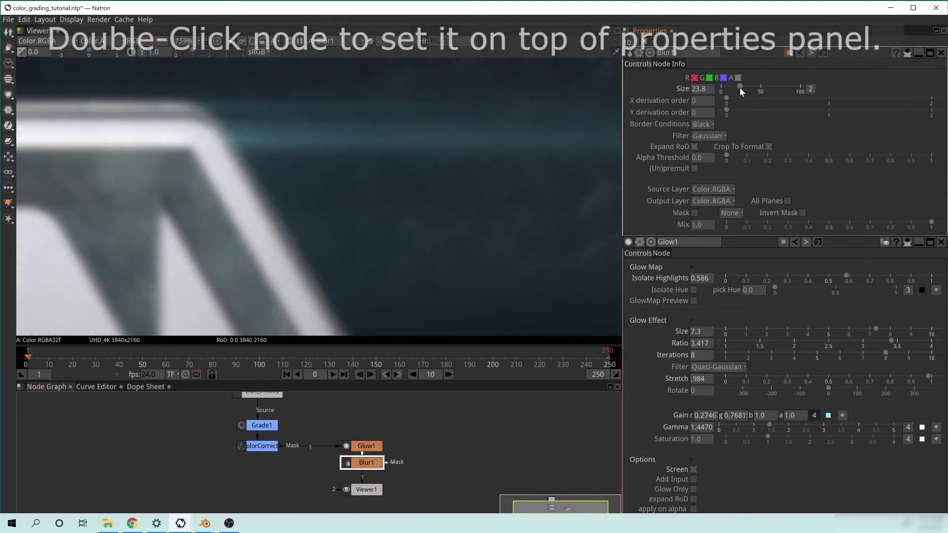
double_click(366, 446)
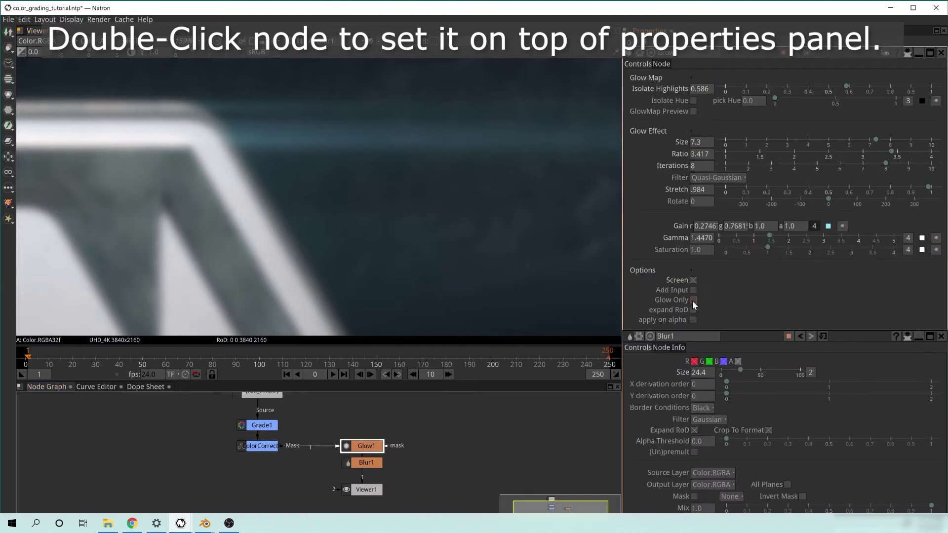
left_click(693, 299)
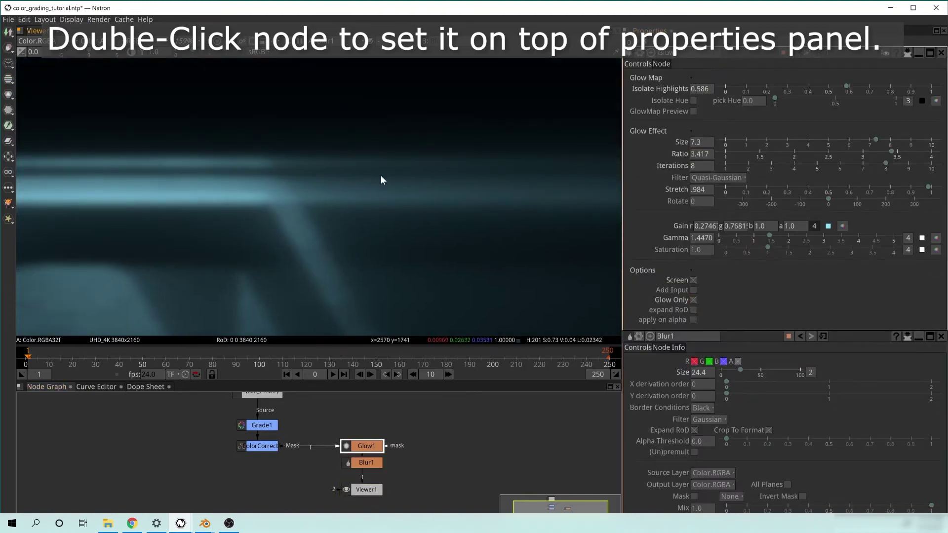
Step: Disable Blur1 to examine the unblurred glow streaks around the logo's upper edge
left_click(368, 463)
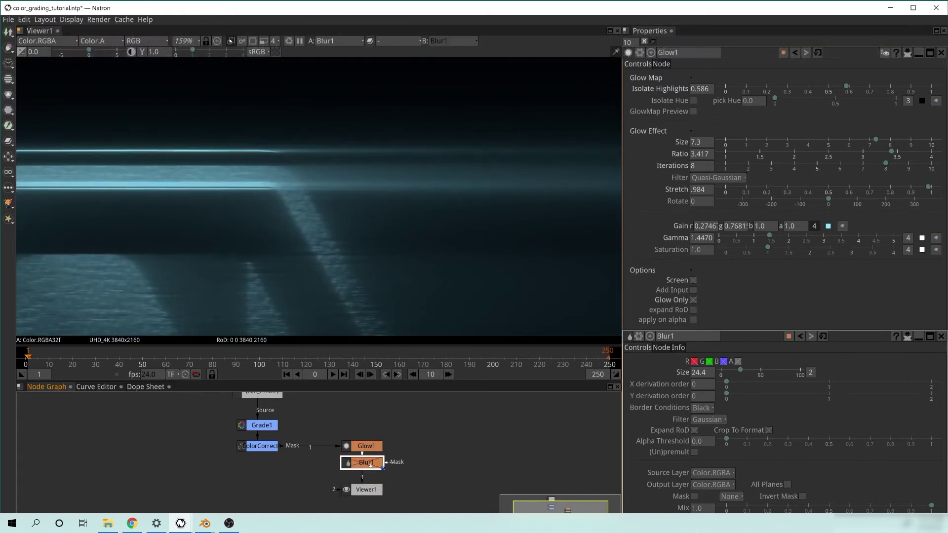
scroll(433, 206, "down", 3)
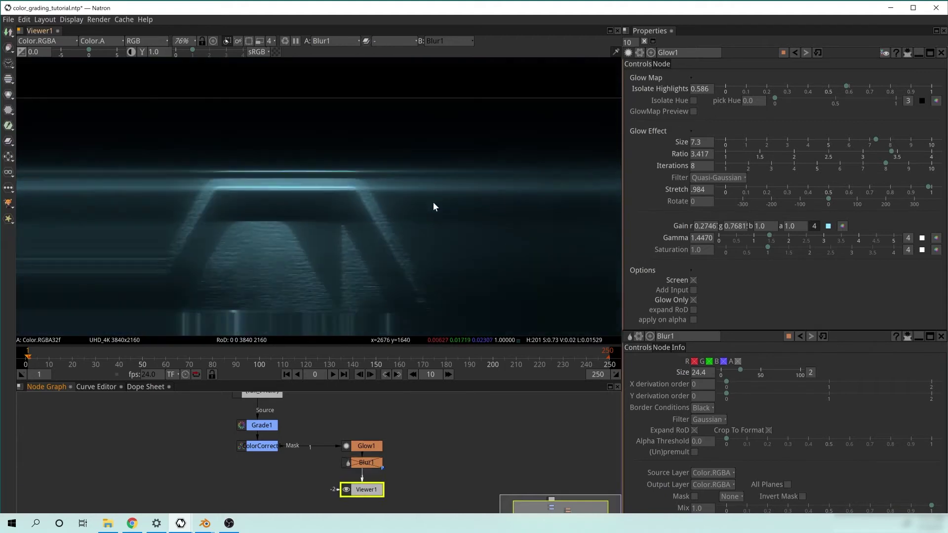
scroll(430, 204, "up", 2)
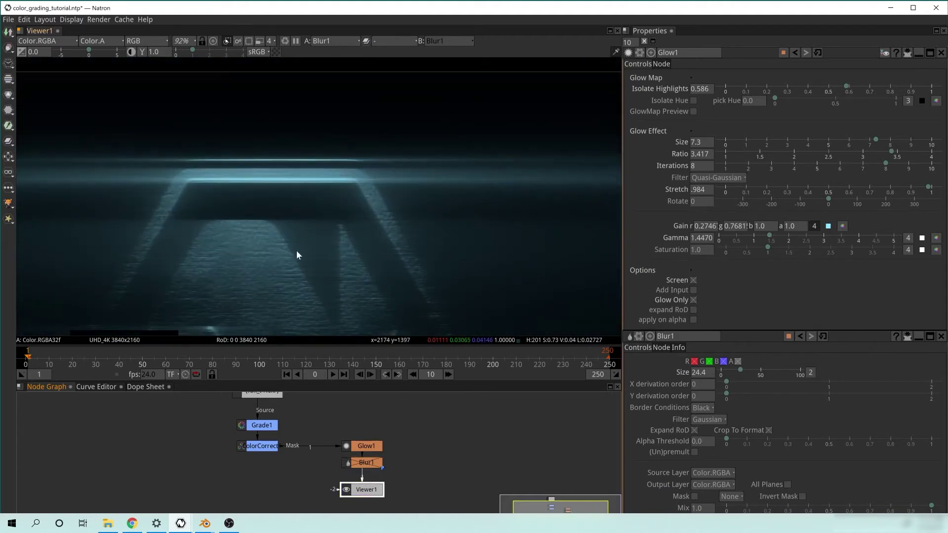
Step: Re-enable Blur1 and set its Size to 36.3 to soften the glow streaks
scroll(504, 170, "up", 6)
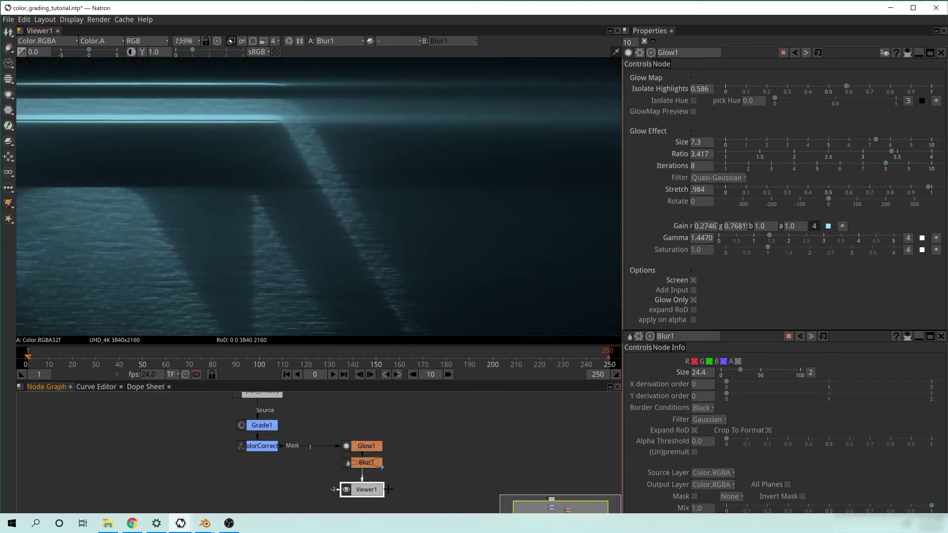
left_click(365, 461)
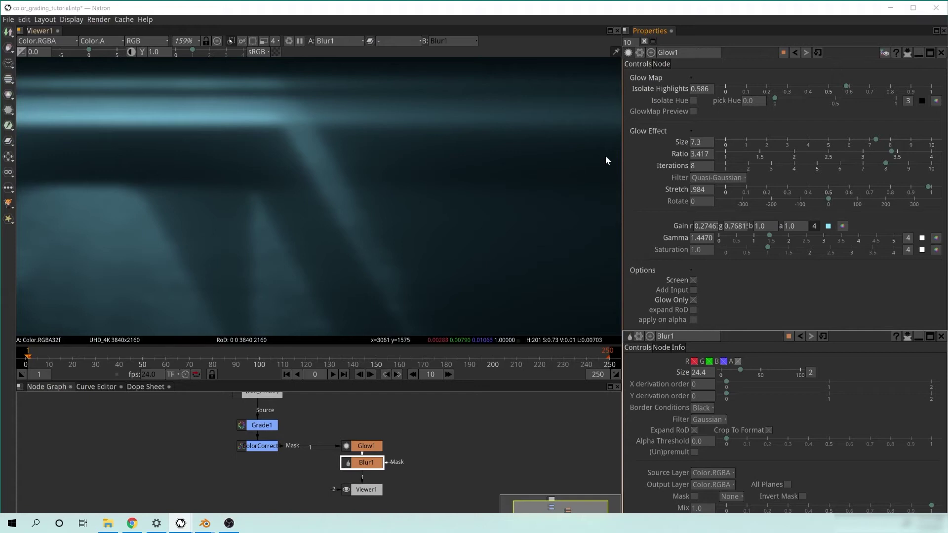
double_click(370, 467)
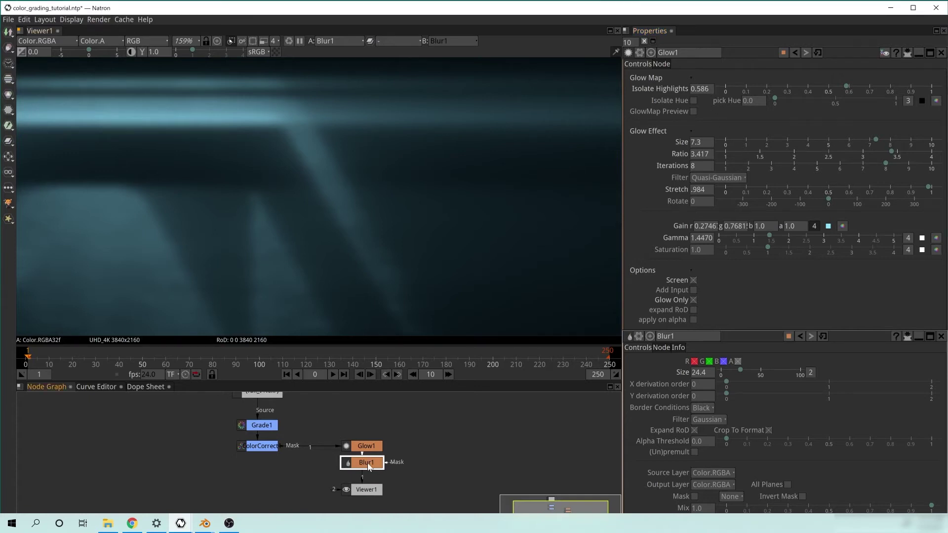
type("36.3")
key("Return")
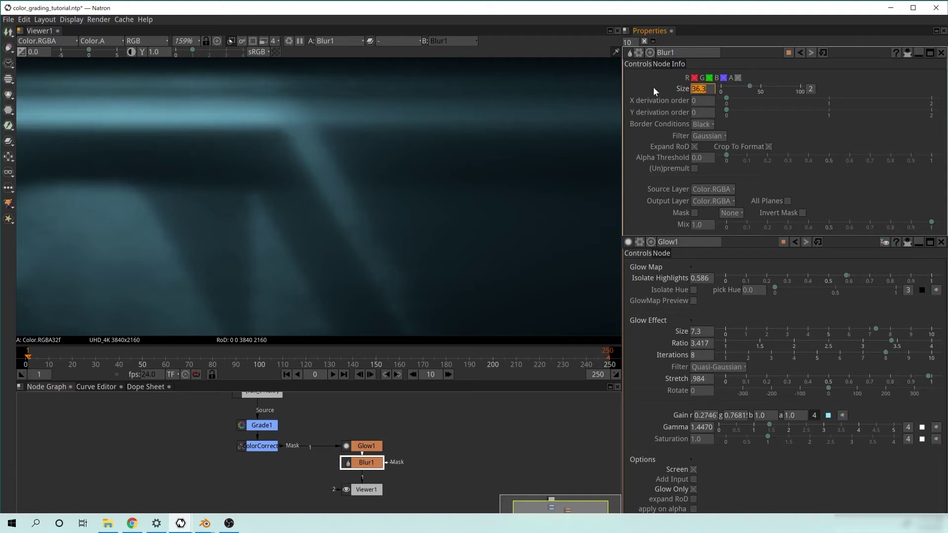
scroll(241, 222, "down", 15)
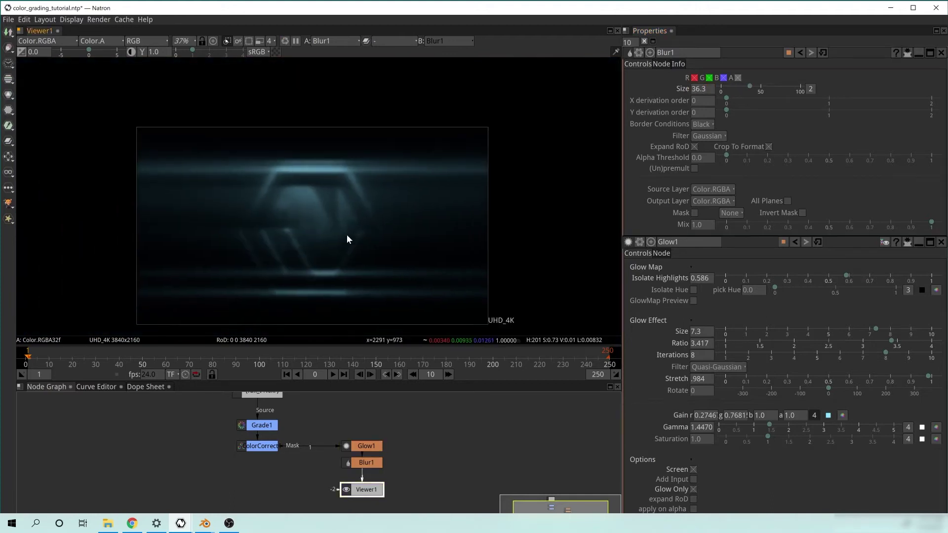
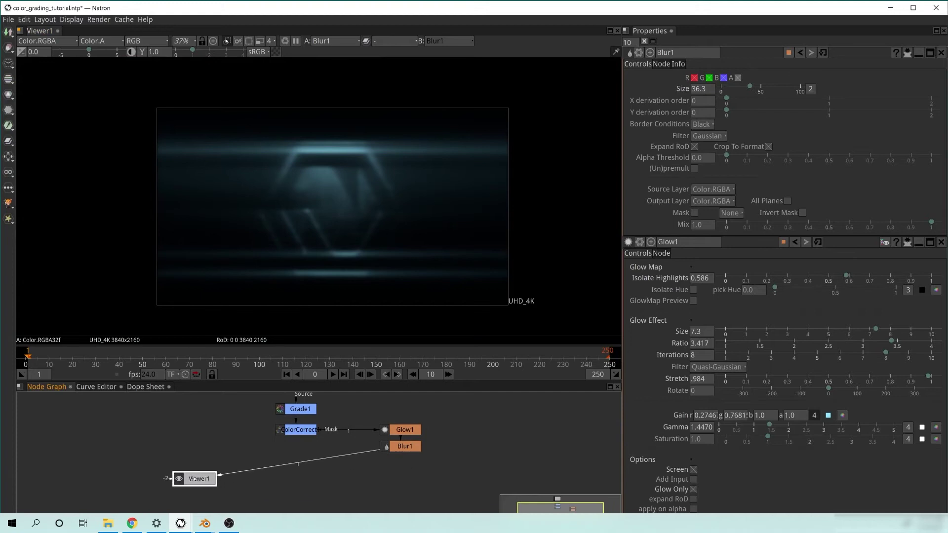
Step: Add a second, unconnected Glow node below Blur1 in the node graph
scroll(377, 476, "up", 3)
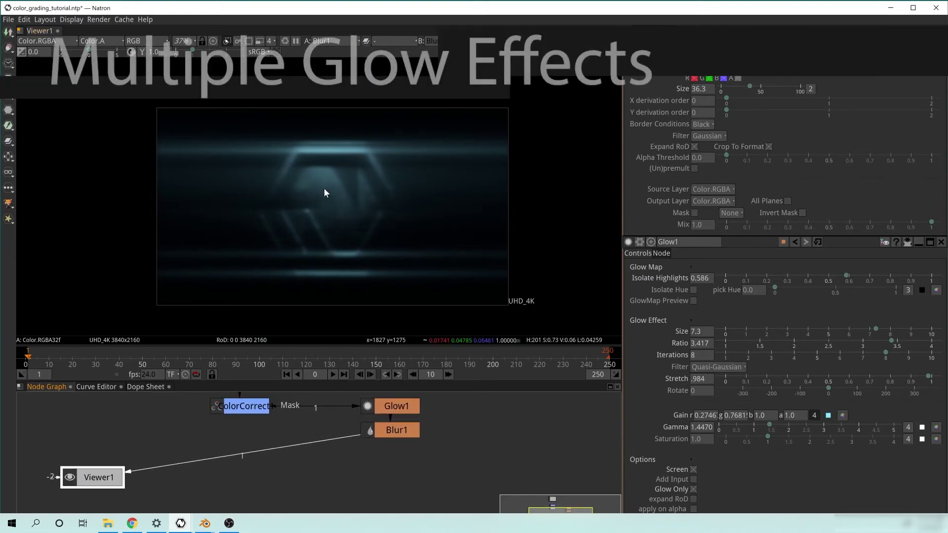
scroll(298, 224, "up", 1)
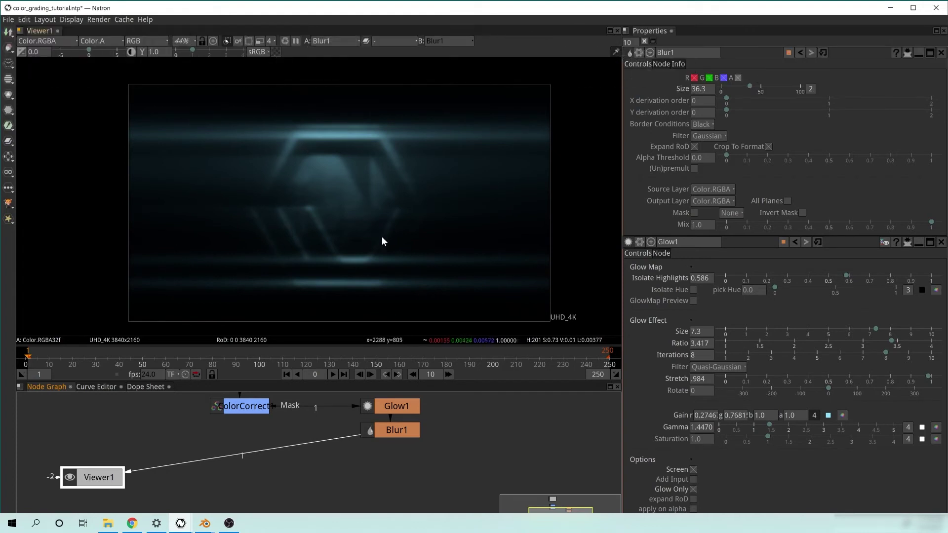
left_click(385, 456)
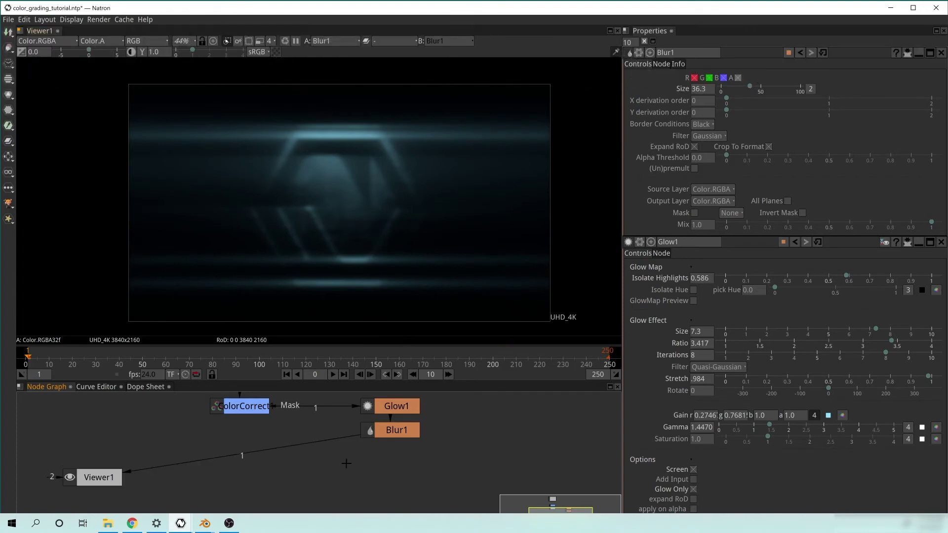
key("Tab")
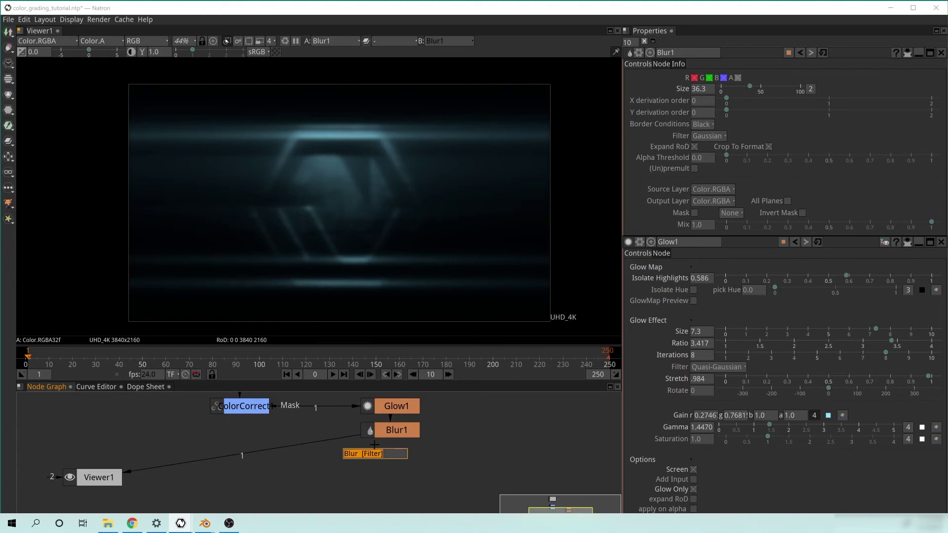
type("glow")
key("Return")
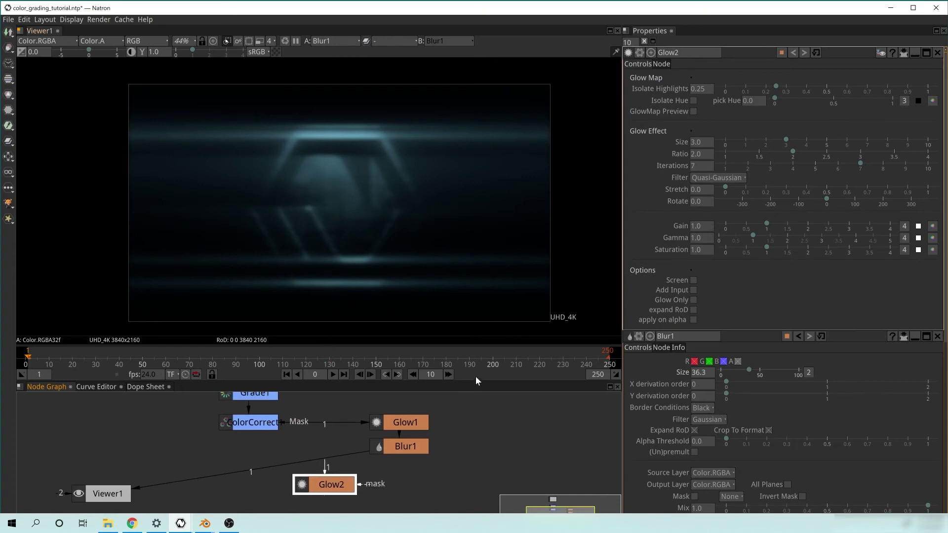
Step: Enlarge the node graph area and insert a dot on the connection between ColorCorrect1 and Glow1
left_click_drag(476, 381, 472, 281)
left_click_drag(433, 323, 434, 363)
scroll(328, 390, "up", 5)
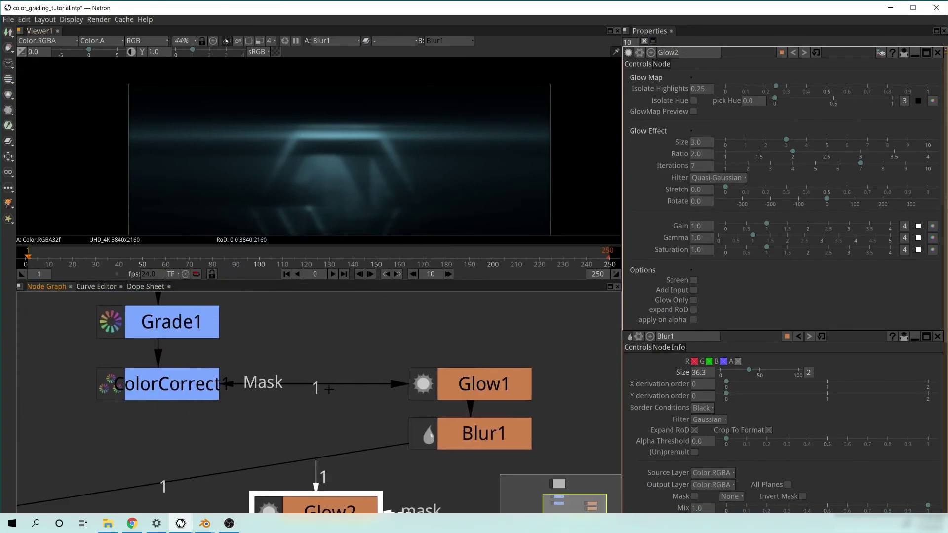
mouse_move(314, 384)
left_mouse_down()
mouse_move(352, 360)
mouse_move(303, 383)
mouse_move(317, 385)
left_mouse_up()
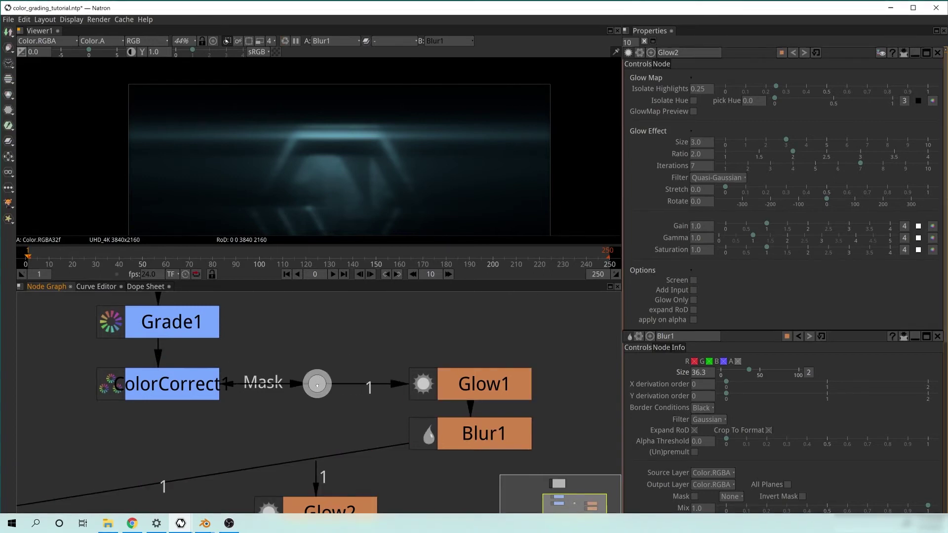
left_click_drag(314, 400, 338, 395)
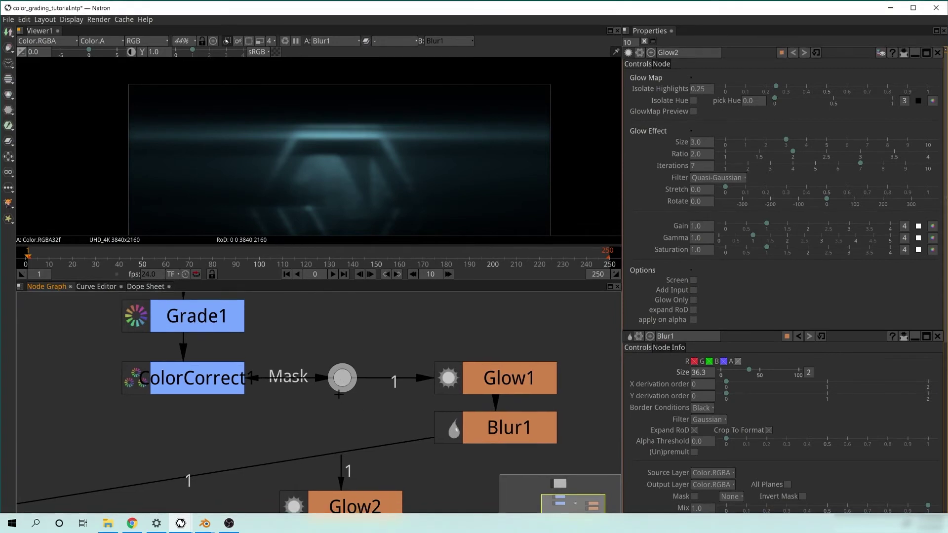
Step: Connect Glow2's source input to the dot and place Glow2 directly beneath it, clear of Blur1
left_click_drag(340, 459, 344, 389)
left_click_drag(360, 499, 357, 424)
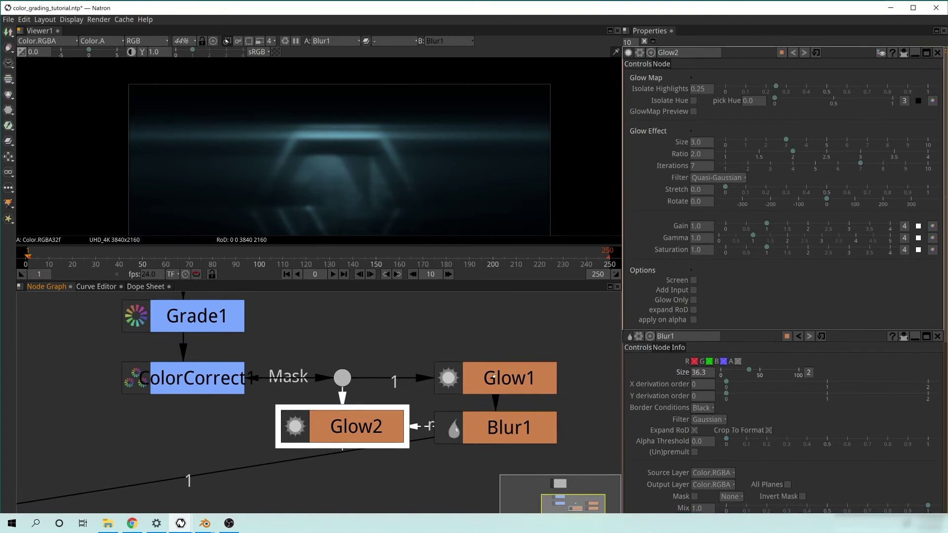
left_click_drag(346, 418, 221, 380)
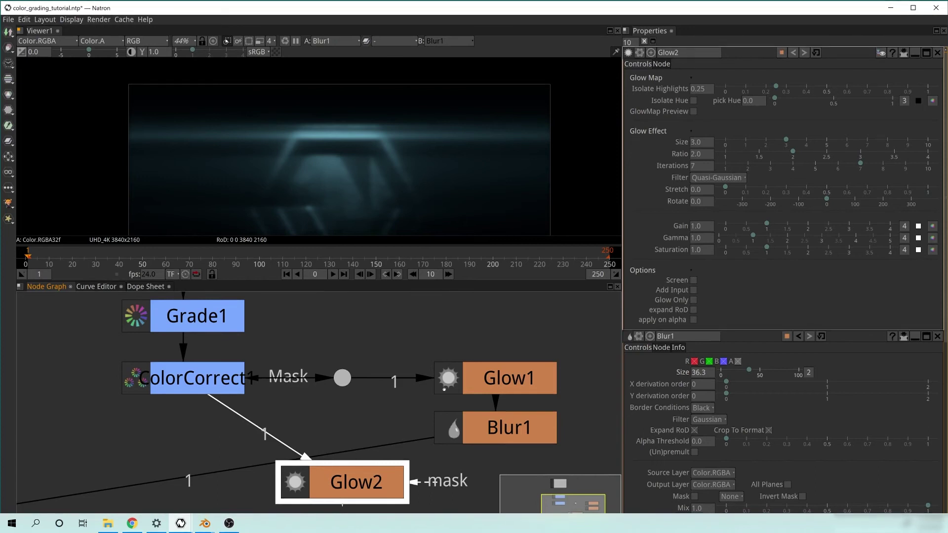
left_click_drag(342, 378, 347, 408)
scroll(343, 406, "down", 5)
scroll(343, 406, "down", 2)
left_click_drag(307, 383, 366, 406)
left_click_drag(406, 443, 379, 454)
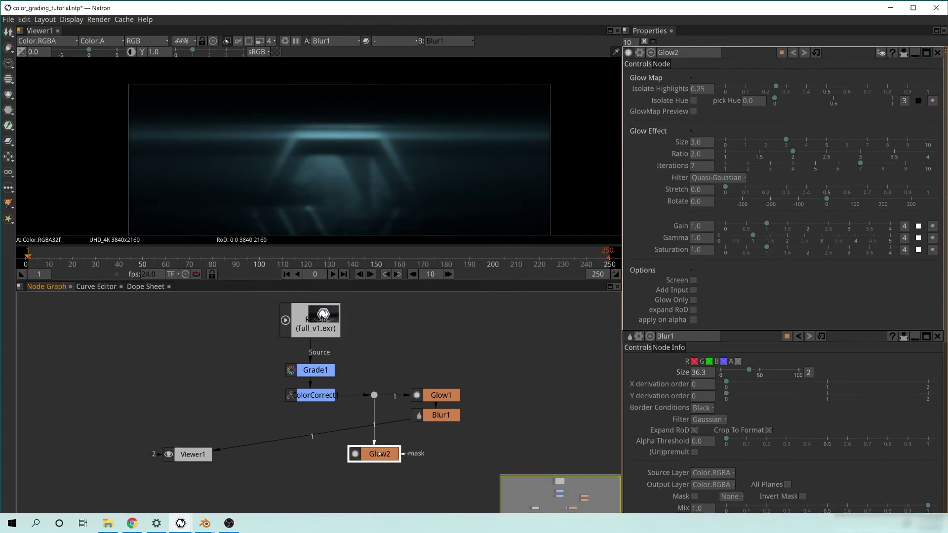
scroll(438, 469, "up", 1)
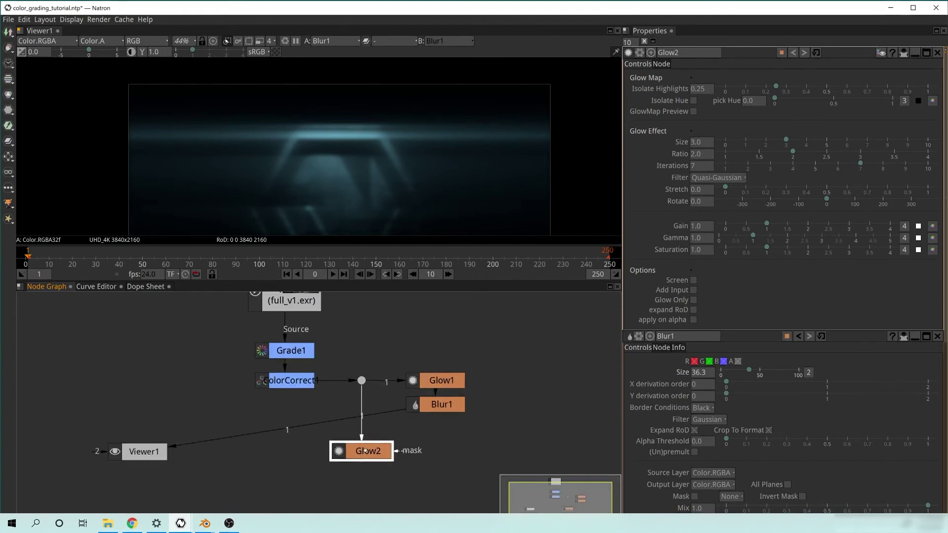
Step: Show Glow2 in Viewer1 and set its Isolate Highlights to .586
key("1")
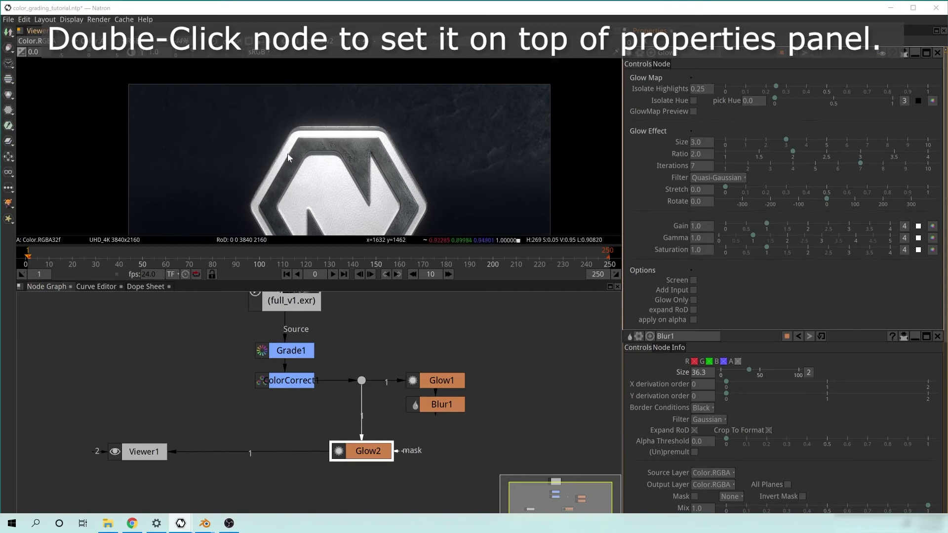
left_click_drag(367, 131, 383, 141)
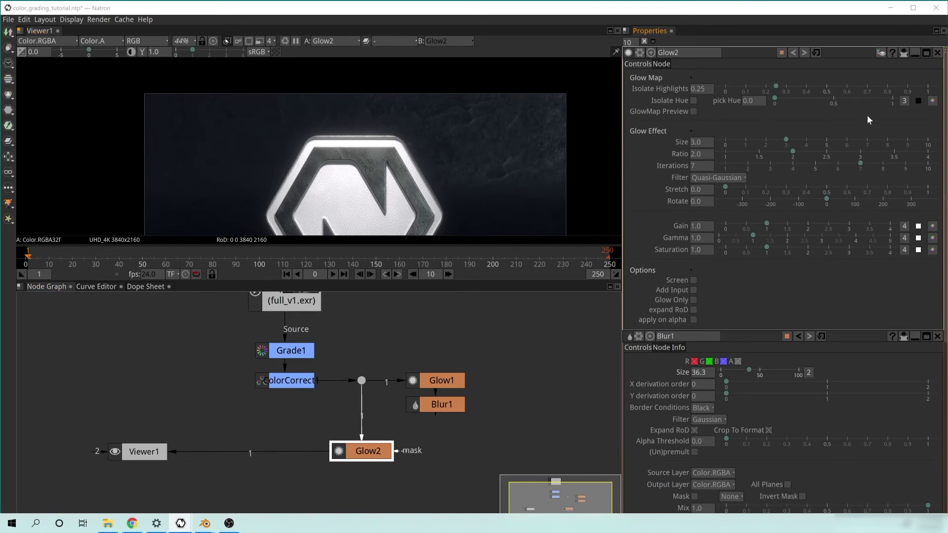
type(".586")
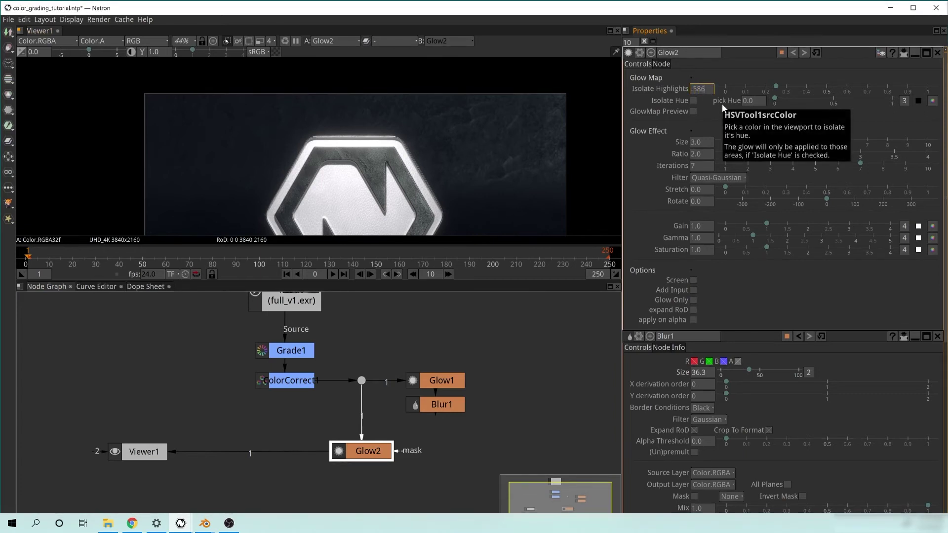
key("Return")
Step: Set Glow2's Size to 2.02, Ratio to 2.193, Iterations to 8 and Stretch to .385
left_click(705, 142)
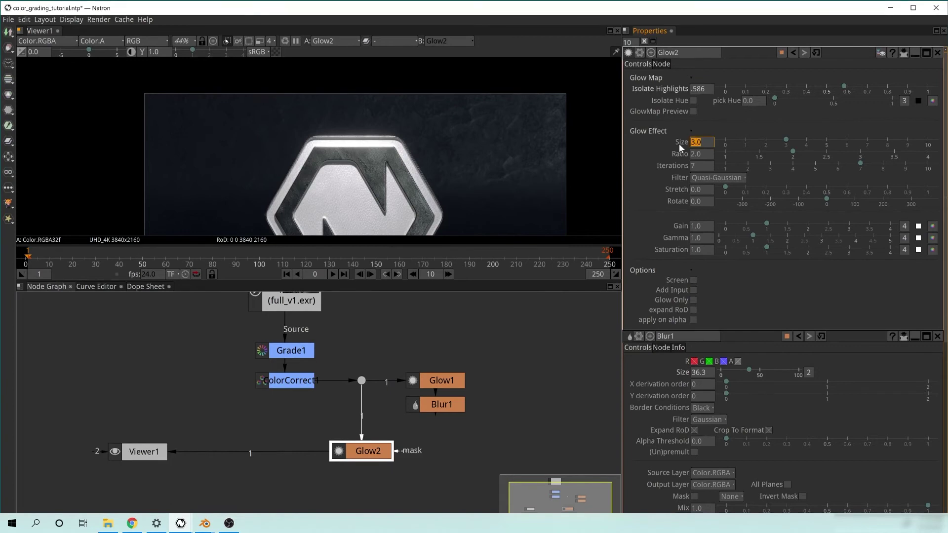
type("2.02")
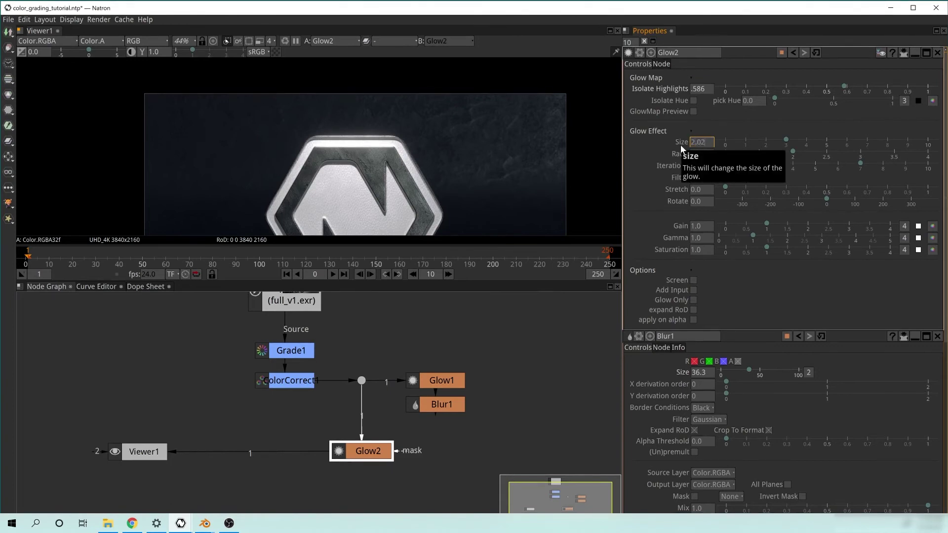
key("Tab")
key("Tab")
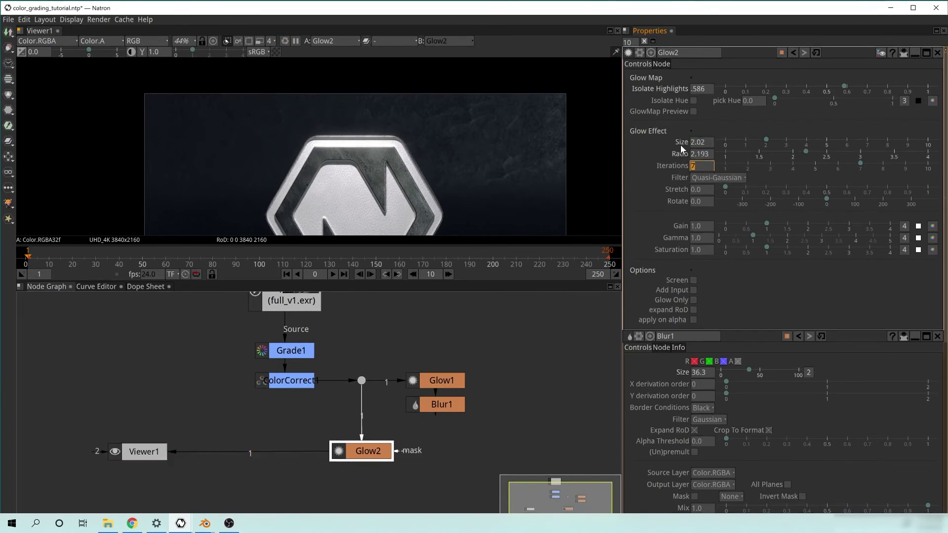
type("8")
key("Return")
key("Tab")
key("Tab")
type(".385")
key("Return")
Step: Tint Glow2's Gain a warm yellow with hue 48, saturation 42 and value 255
left_click(933, 226)
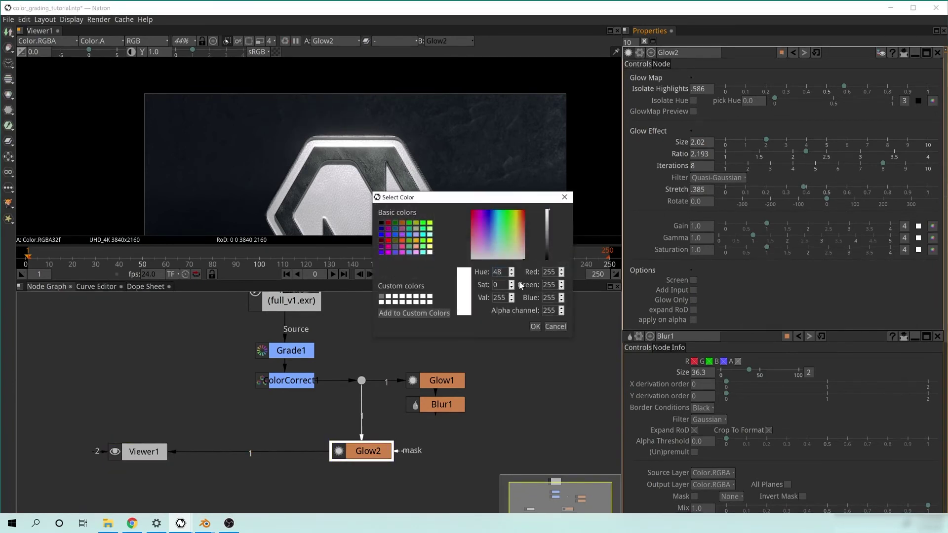
type("42")
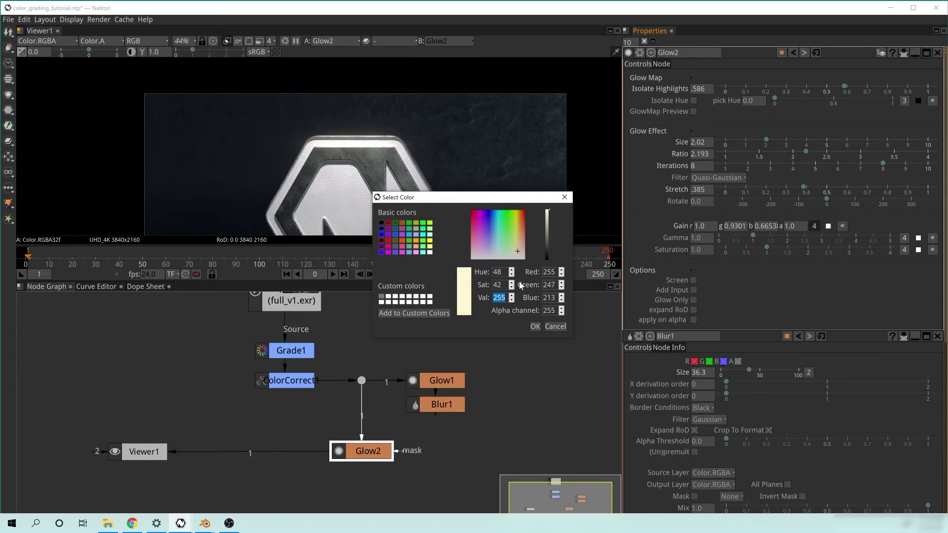
left_click(534, 327)
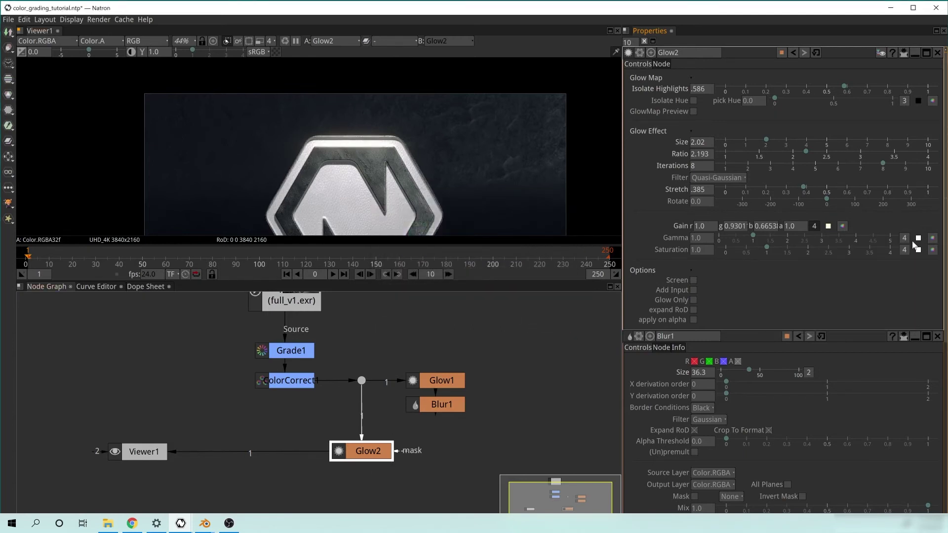
Step: Enable Glow Only on Glow2, set its Gamma to 2.2630, and inspect the warm glow across the logo
left_click(693, 298)
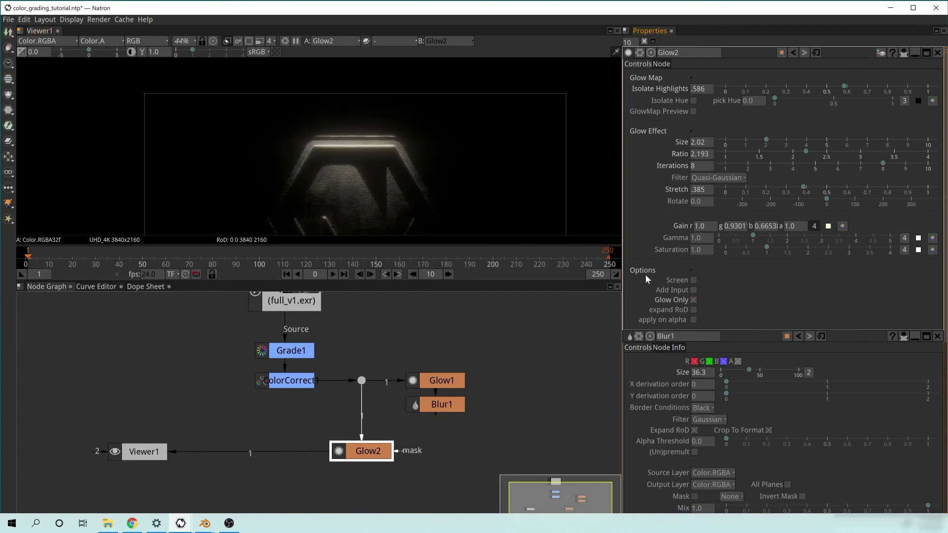
double_click(701, 238)
type("2.2630")
key("Return")
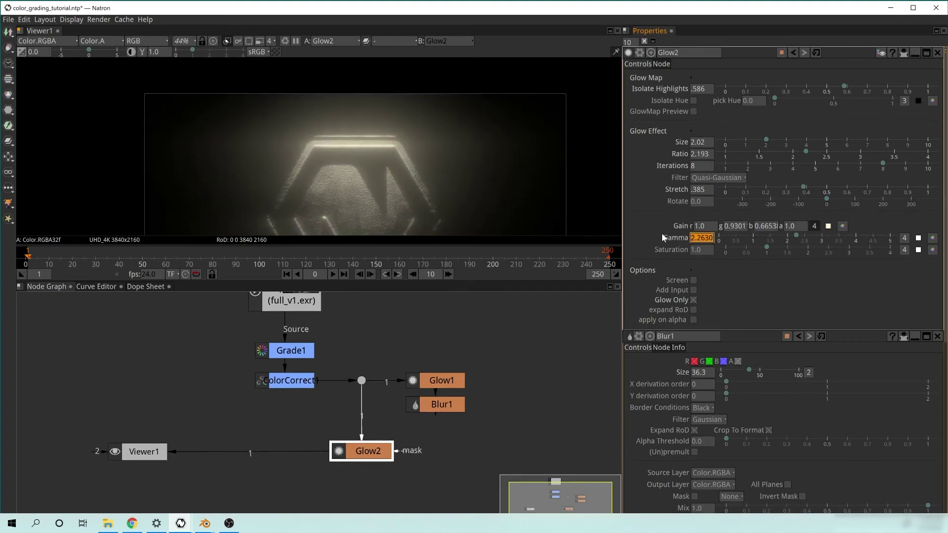
left_click_drag(366, 188, 383, 149)
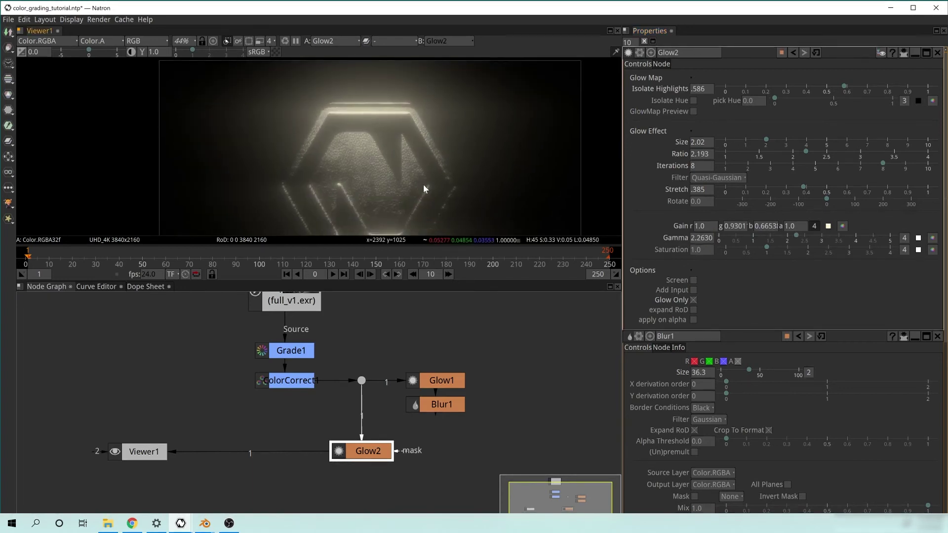
left_click_drag(422, 186, 439, 161)
left_click(521, 454)
left_click_drag(395, 396, 415, 396)
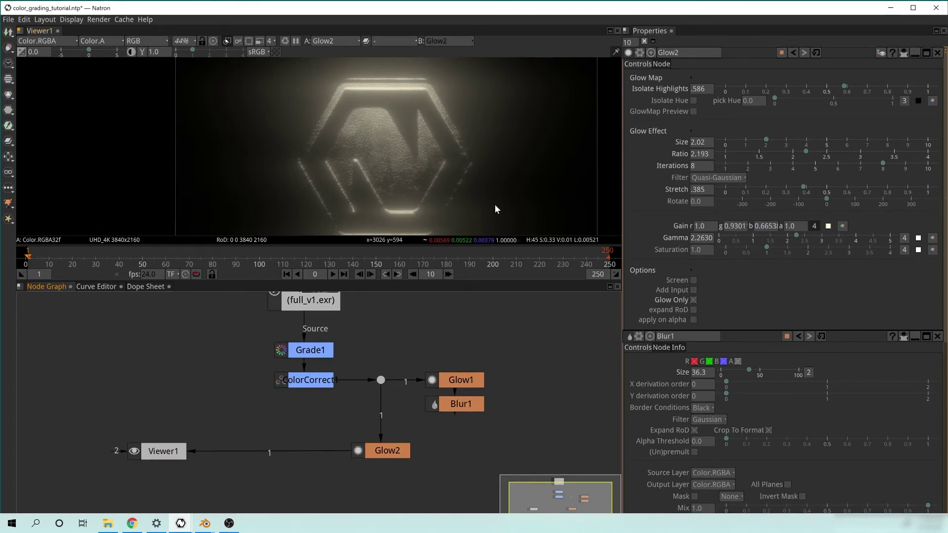
scroll(416, 118, "down", 3)
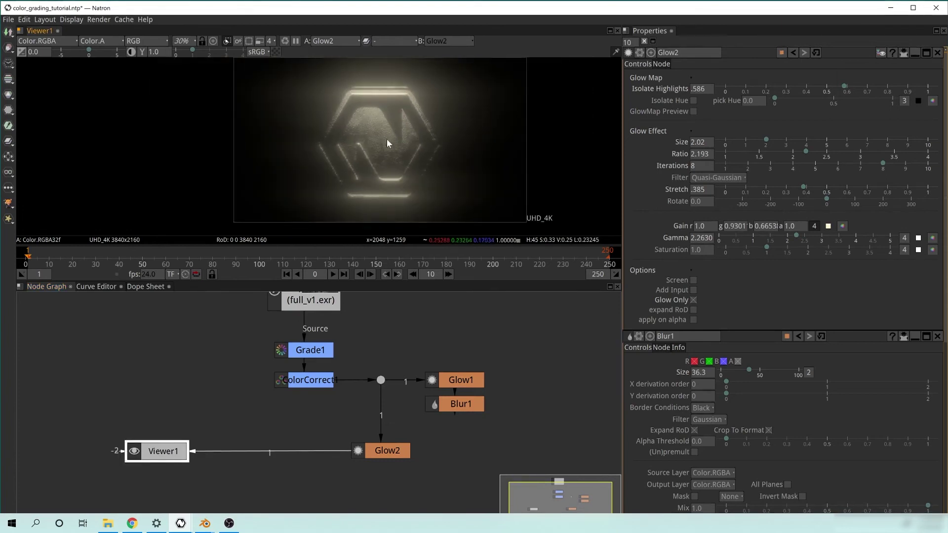
left_click_drag(339, 170, 330, 141)
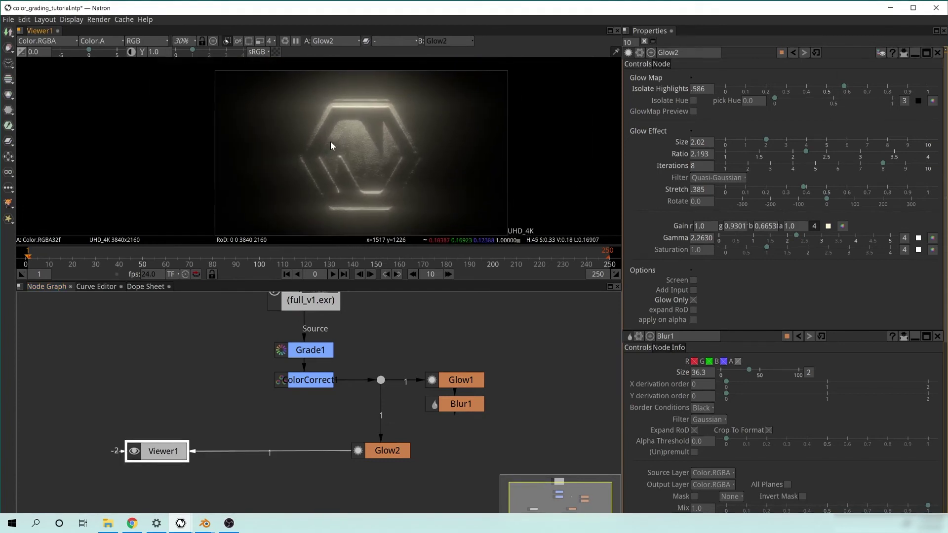
Step: Close all open node settings and add a Merge node below Glow2
left_click(644, 41)
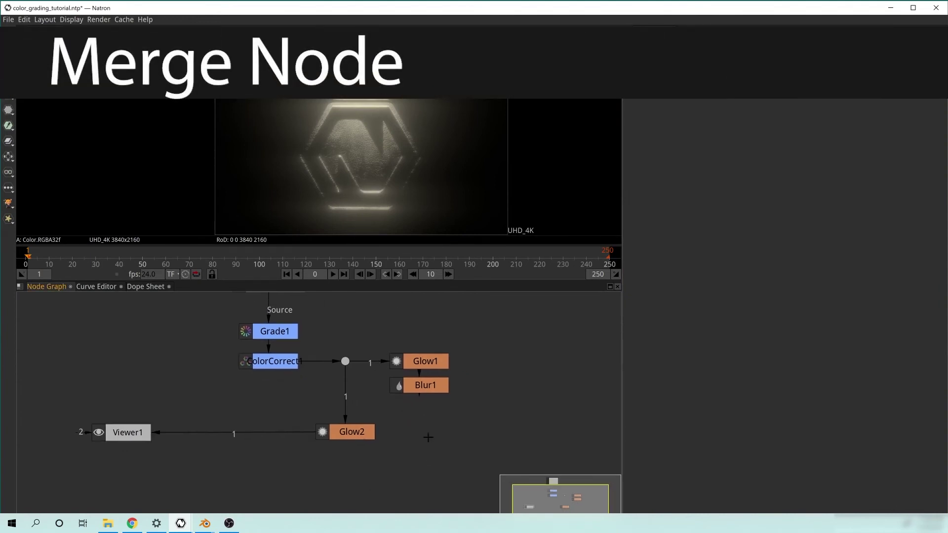
key("m")
left_click_drag(452, 477, 374, 484)
left_click_drag(377, 446, 396, 416)
left_click_drag(393, 462, 374, 461)
Step: Connect Merge1's B input to Blur1
left_click(442, 358)
left_click(382, 452)
left_click_drag(467, 381, 441, 358)
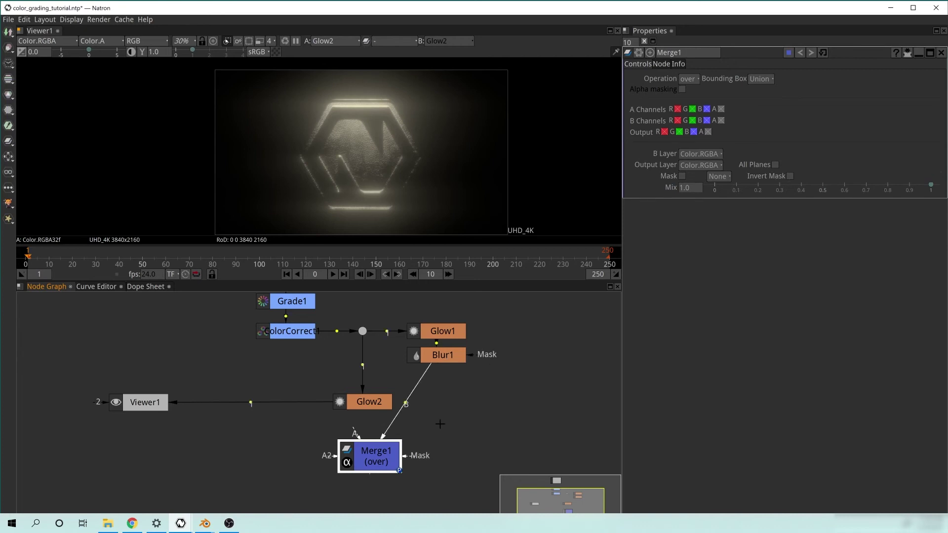
Step: Route Merge1's B connection through a dot placed level with Merge1 and directly below Blur1
left_click_drag(406, 404, 437, 457)
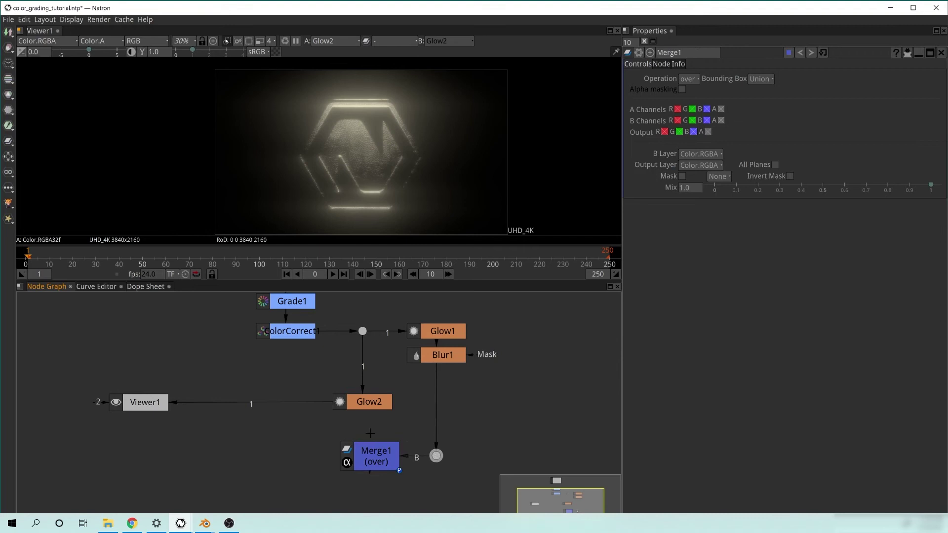
left_click_drag(383, 455, 439, 456)
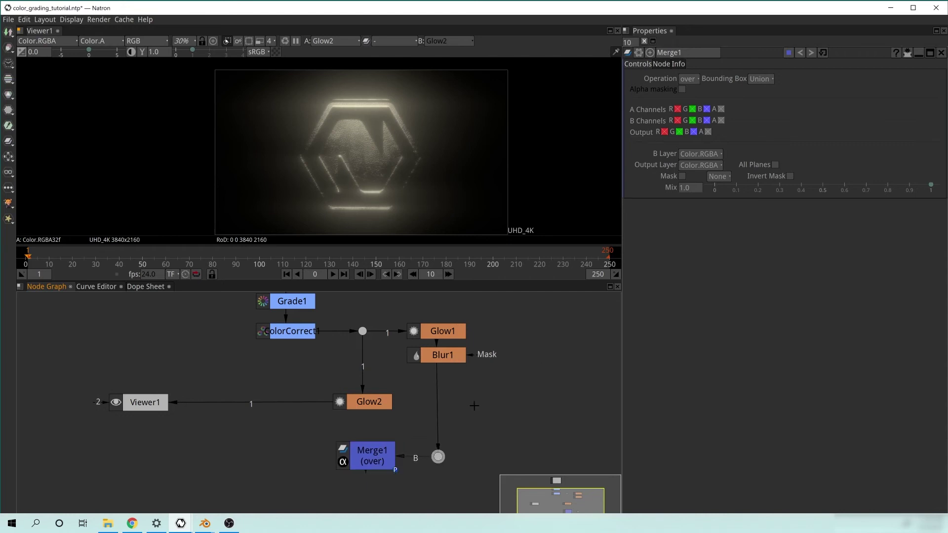
left_click_drag(437, 460, 436, 455)
Step: Connect Merge1's A input to Glow2 and tidy the spacing of the surrounding nodes
left_click_drag(335, 318, 300, 349)
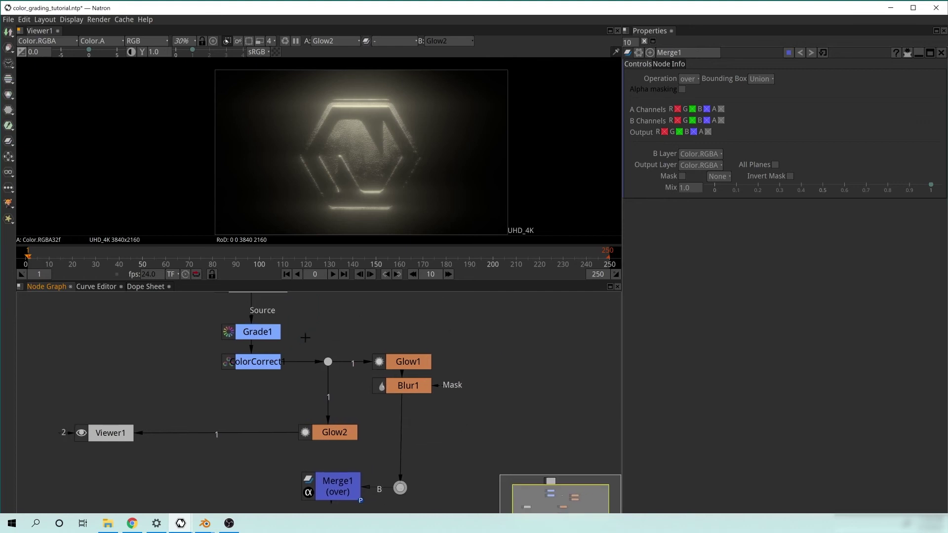
left_click_drag(419, 411, 413, 381)
left_click_drag(409, 425, 437, 401)
left_click_drag(381, 449, 379, 450)
left_click_drag(415, 423, 383, 398)
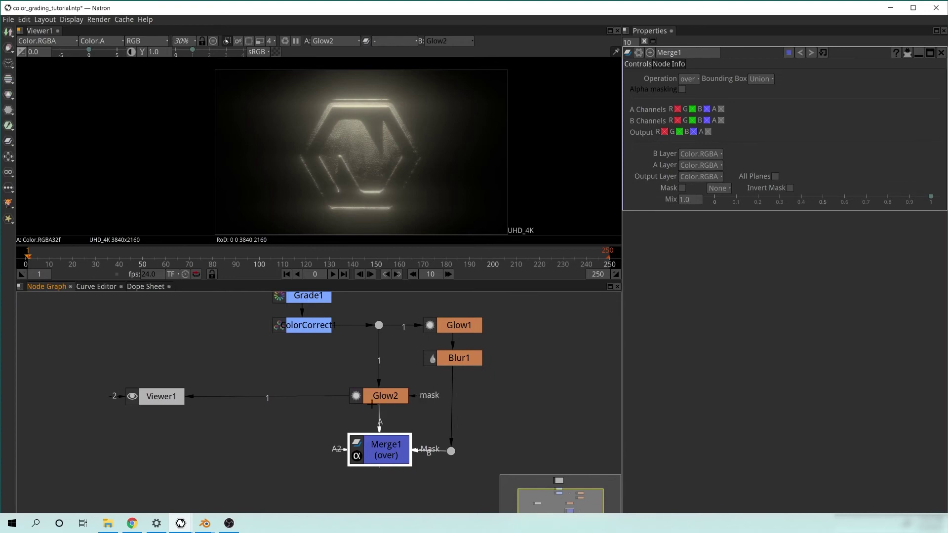
Step: Display Merge1 in Viewer1 and set its operation to plus
key("1")
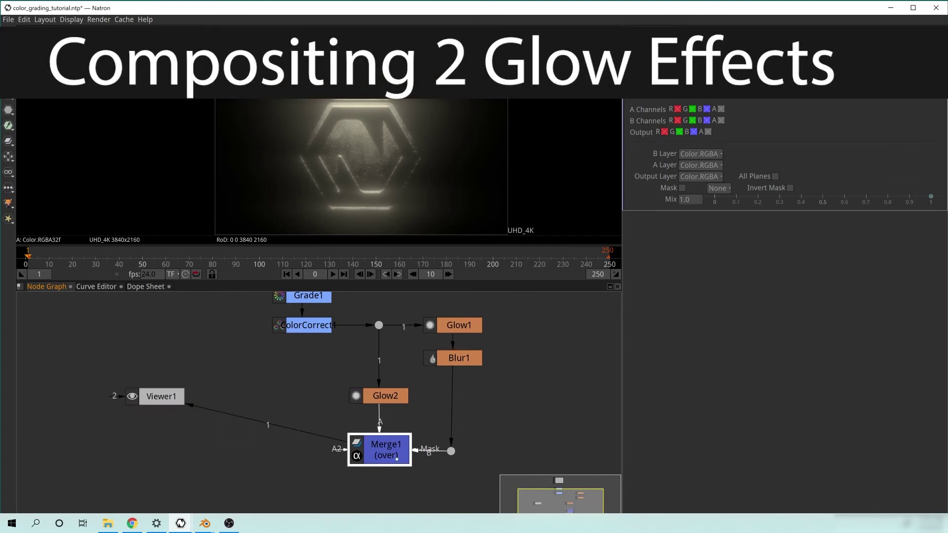
left_click_drag(168, 395, 252, 462)
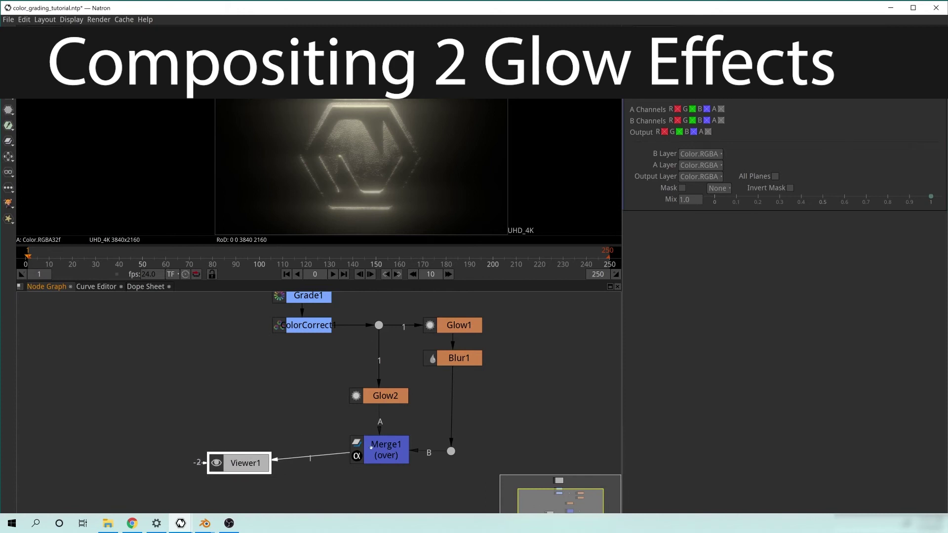
left_click(385, 448)
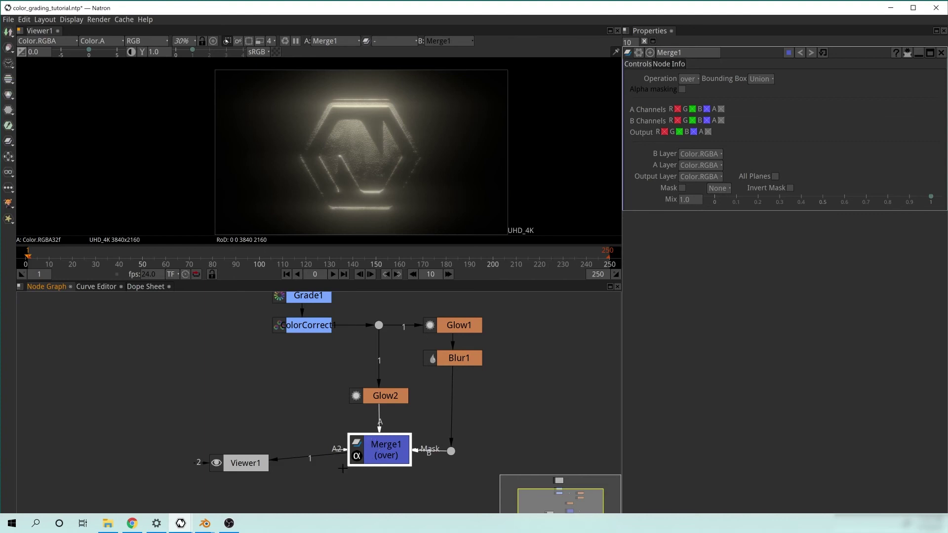
left_click(691, 79)
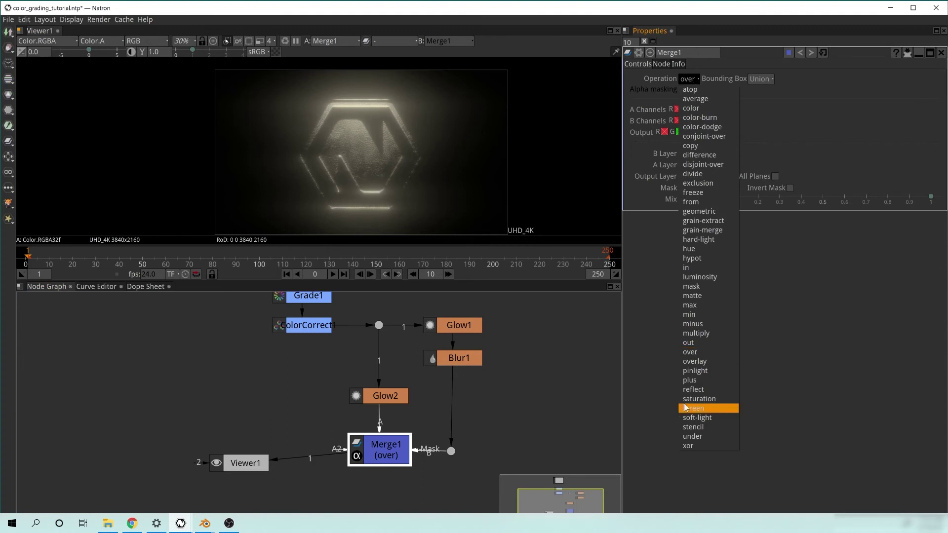
left_click(694, 380)
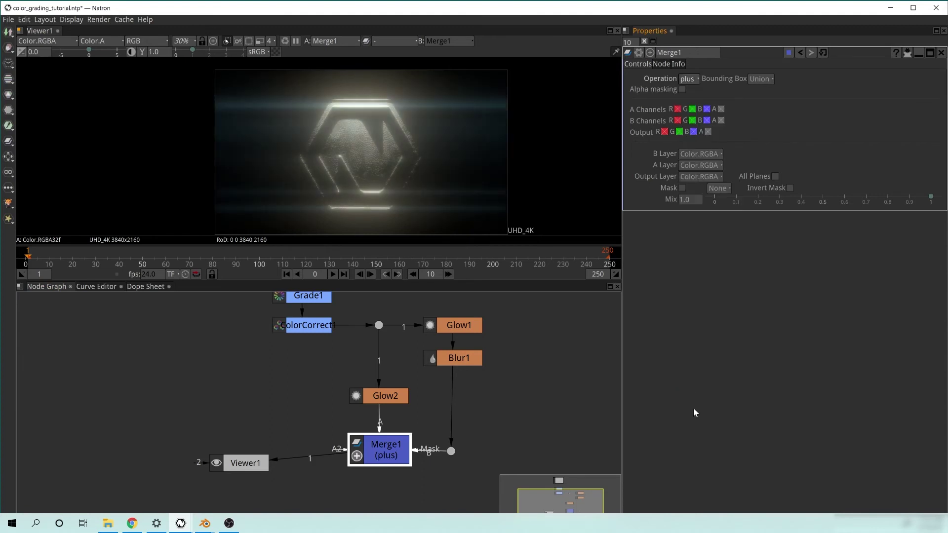
Step: Inspect the combined warm glow and blue streaks up close along the logo's upper edge, then across the full frame
left_click(459, 158)
scroll(459, 157, "up", 4)
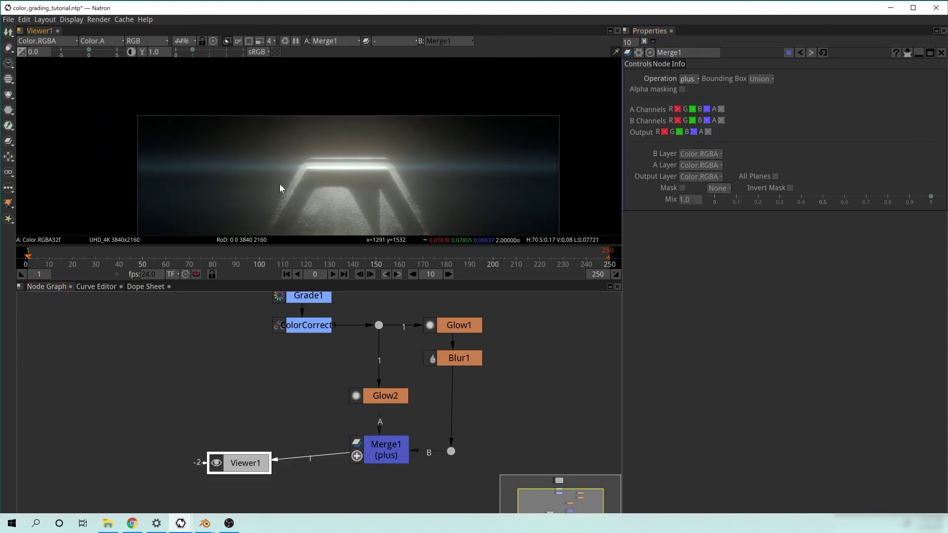
left_click_drag(279, 186, 333, 127)
left_click_drag(507, 406, 505, 412)
scroll(437, 131, "up", 2)
left_click_drag(438, 132, 322, 196)
left_click_drag(276, 161, 490, 141)
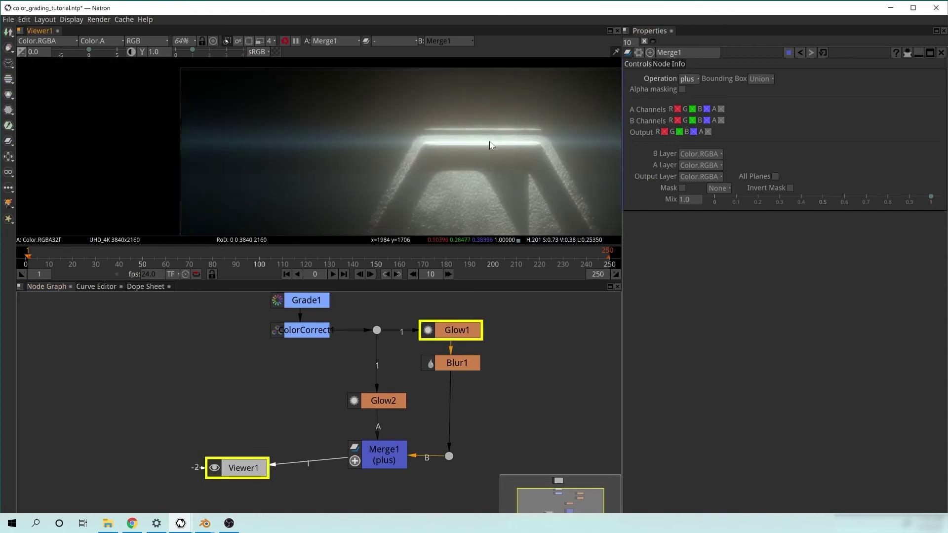
left_click_drag(430, 162, 413, 169)
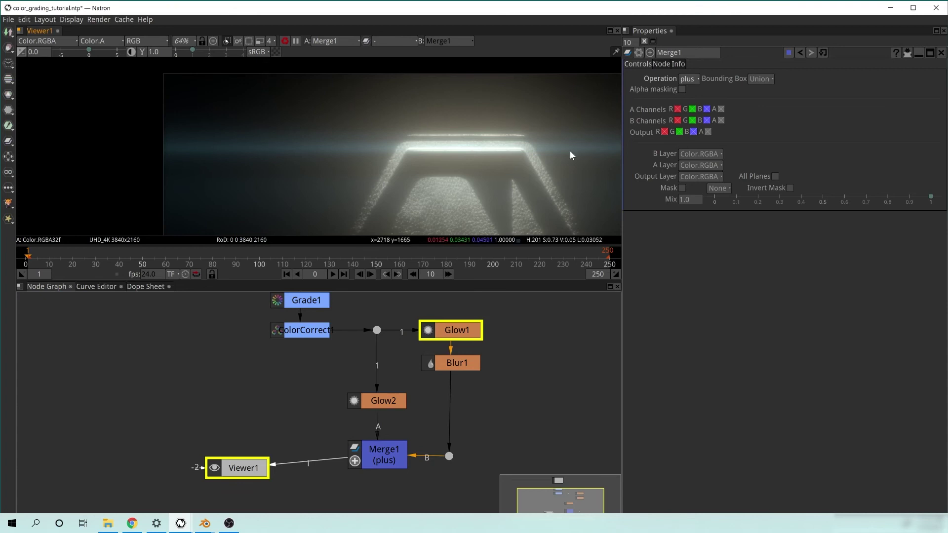
left_click_drag(467, 152, 391, 165)
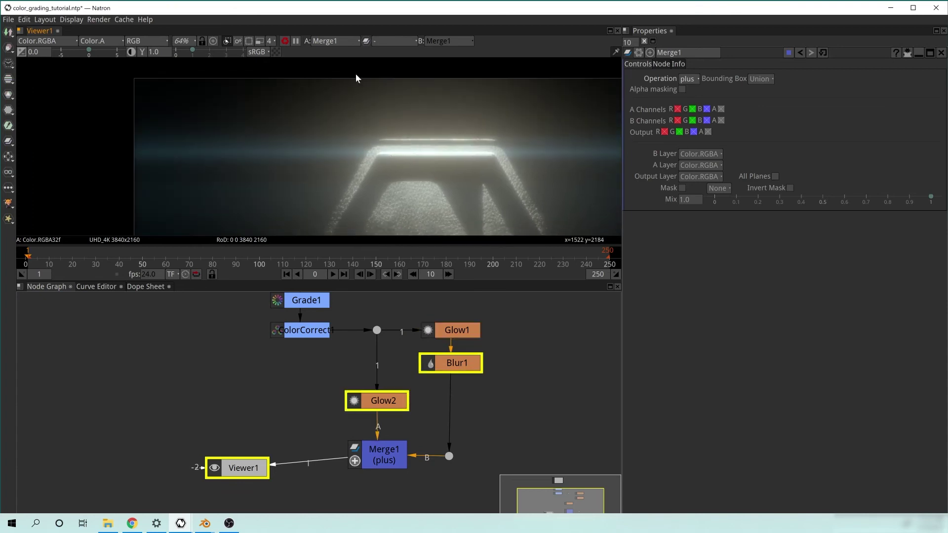
scroll(455, 167, "down", 3)
left_click_drag(455, 167, 437, 151)
scroll(435, 119, "down", 1)
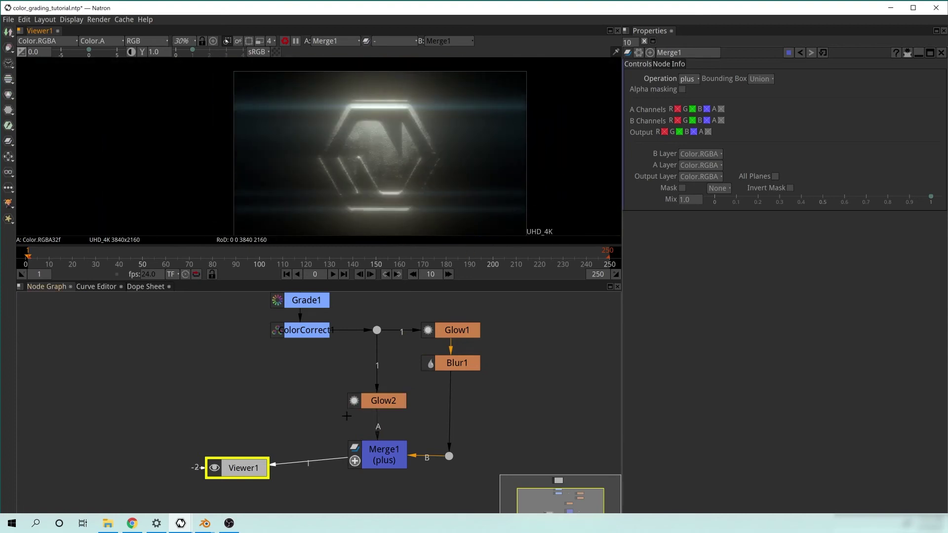
Step: Move Viewer1 farther away from Merge1 in the node graph, keeping it level with Merge1
left_click_drag(313, 408, 371, 356)
left_click_drag(290, 416, 135, 416)
left_click_drag(319, 347, 265, 406)
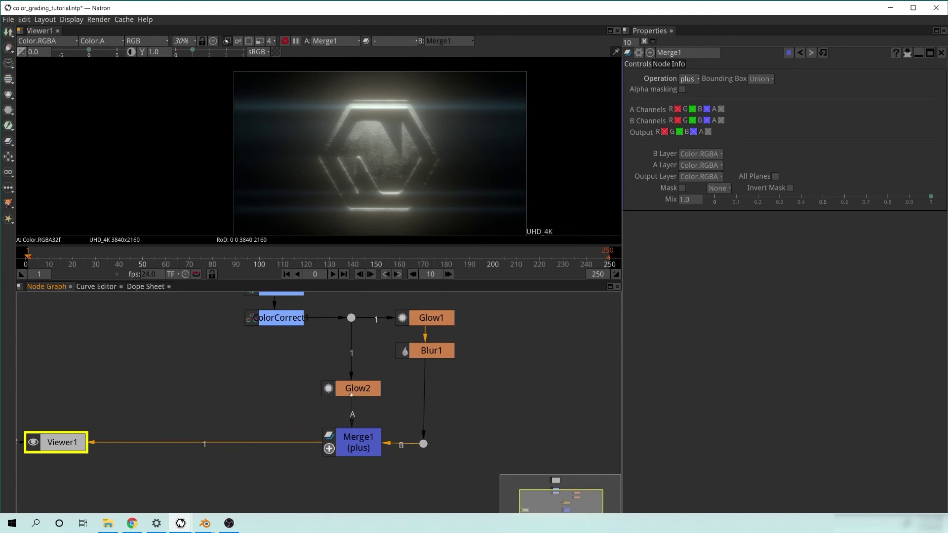
left_click_drag(235, 376, 295, 372)
Step: Display ColorCorrect1's output in the viewer to check the logo without the glow
left_click(389, 466)
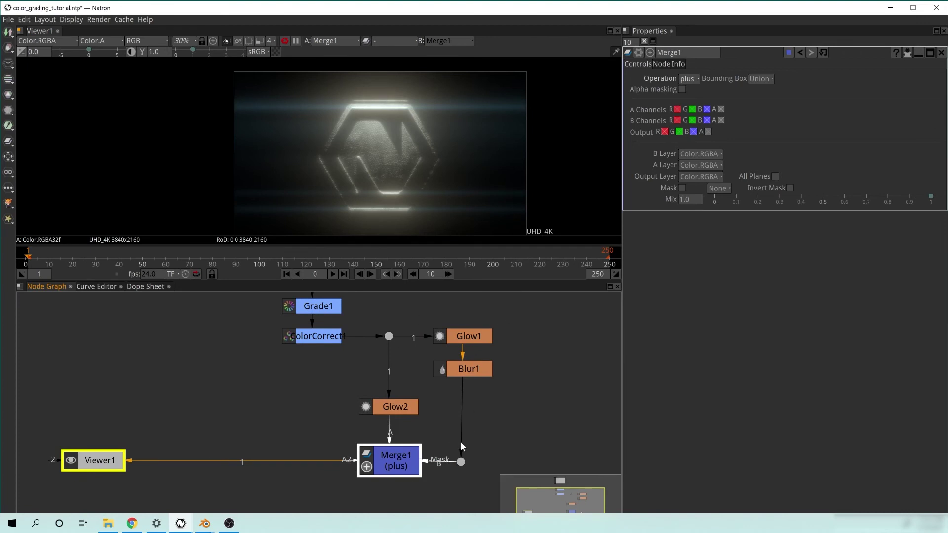
left_click(311, 341)
left_click_drag(384, 342, 346, 432)
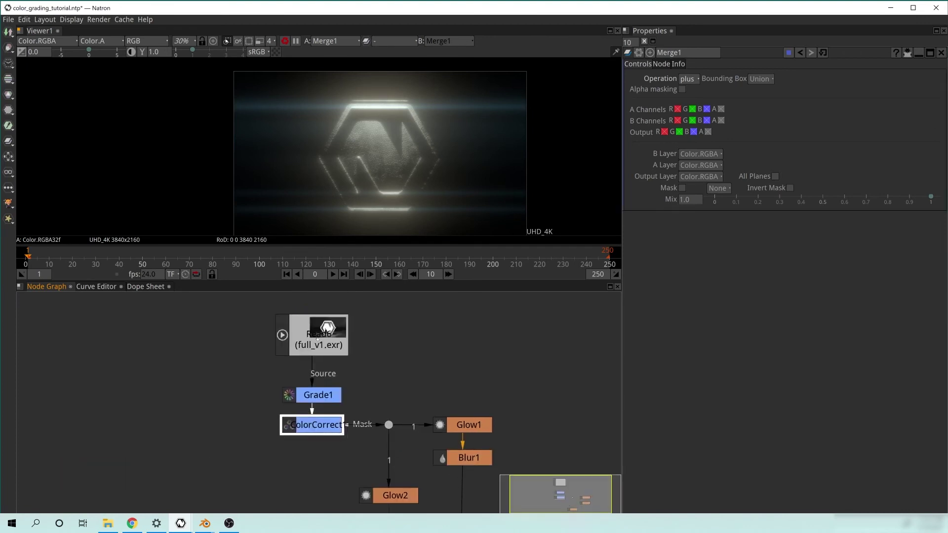
key("1")
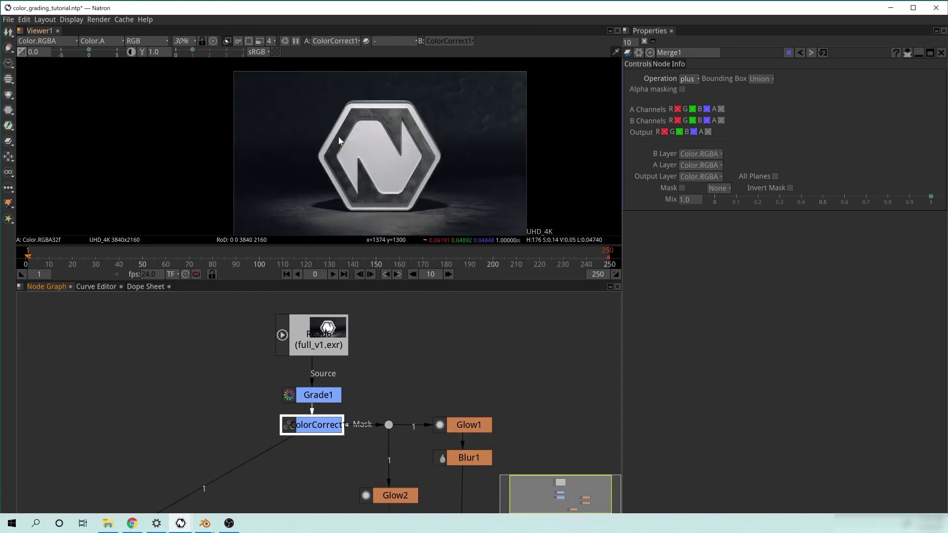
Step: Add a Backdrop node to the node graph
left_click_drag(397, 425, 416, 332)
left_click_drag(352, 415, 345, 395)
scroll(369, 399, "down", 1)
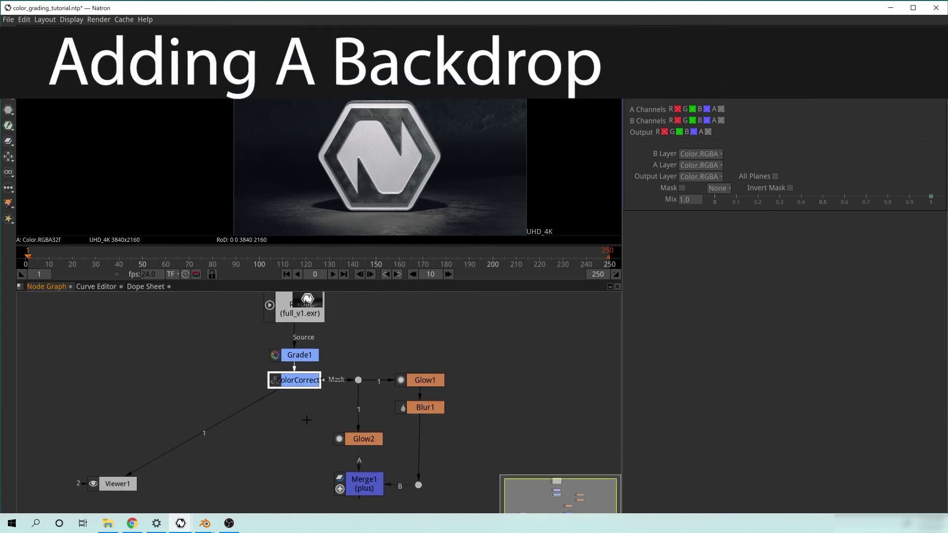
scroll(344, 433, "down", 4)
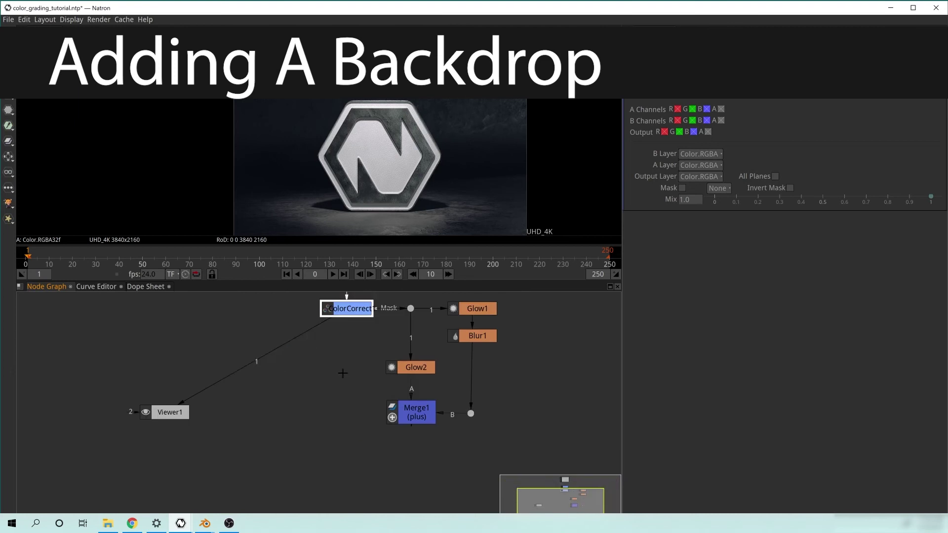
left_click_drag(405, 472, 387, 430)
scroll(387, 429, "up", 4)
left_click_drag(395, 343, 449, 420)
key("Tab")
type("Glow")
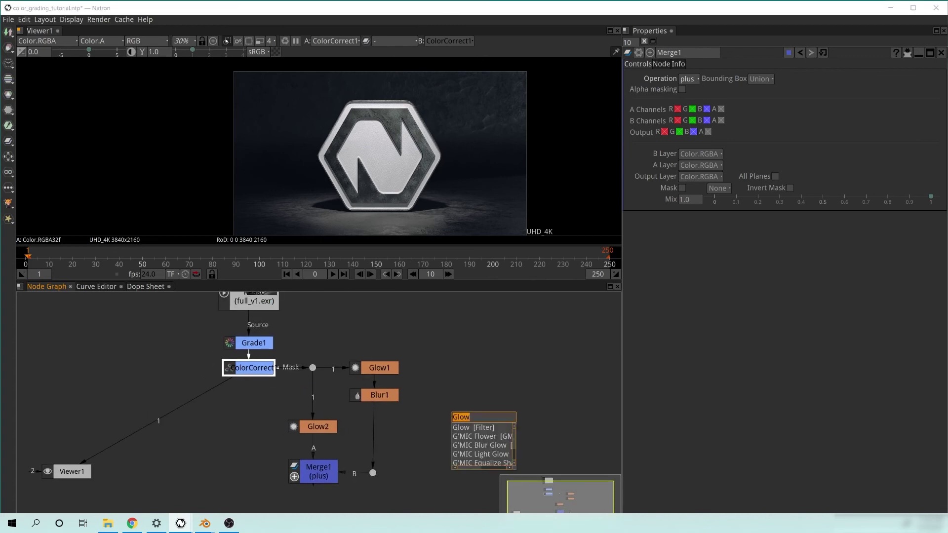
type("back")
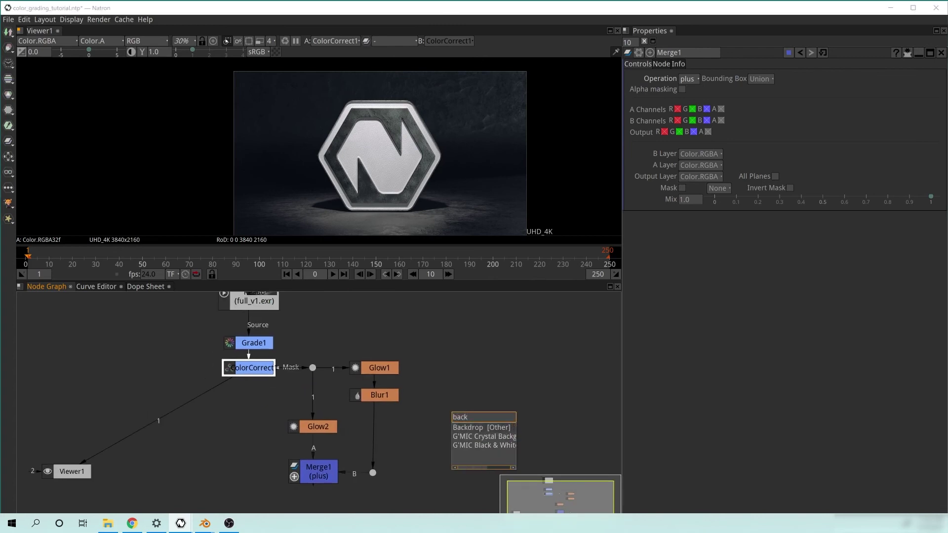
key("Return")
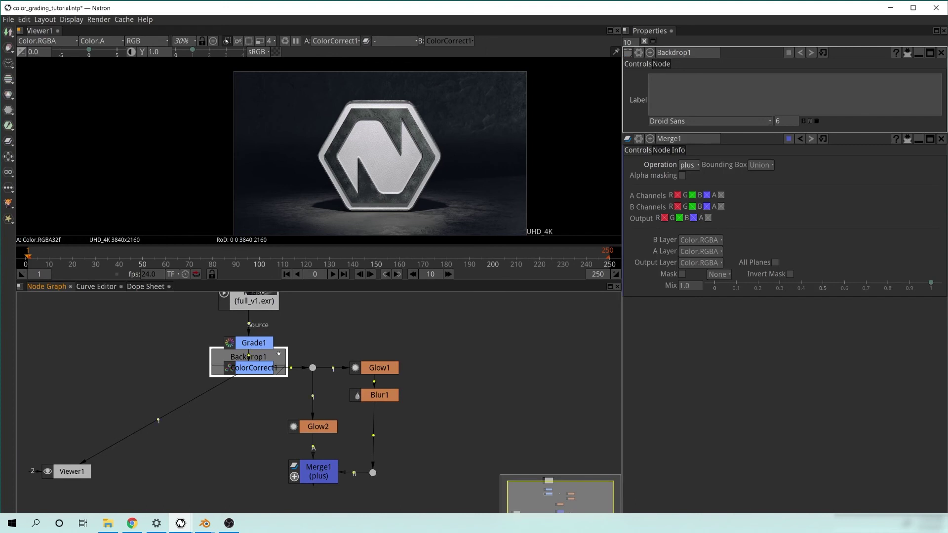
Step: Enlarge and position the backdrop so it encloses Glow1, Blur1, Glow2, Merge1 and both connection dots
left_click_drag(278, 354, 423, 507)
left_click_drag(367, 332, 353, 336)
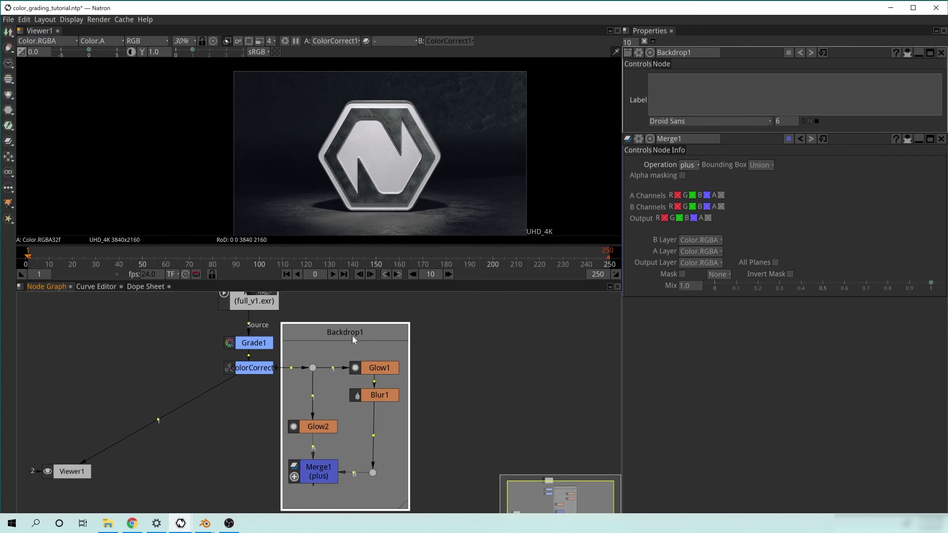
left_click_drag(461, 419, 539, 403)
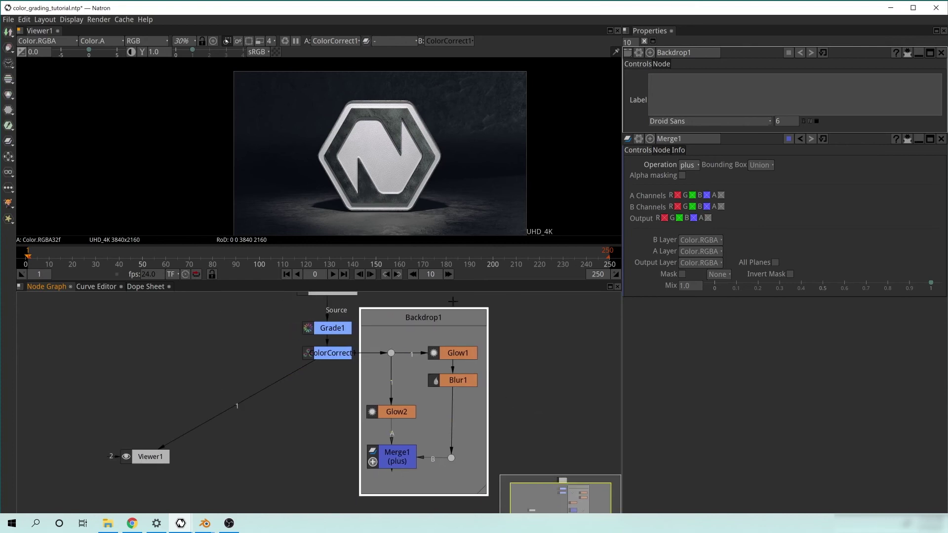
Step: Rename the backdrop to GLOW
left_click_drag(697, 53, 618, 63)
type("GLOW")
key("Return")
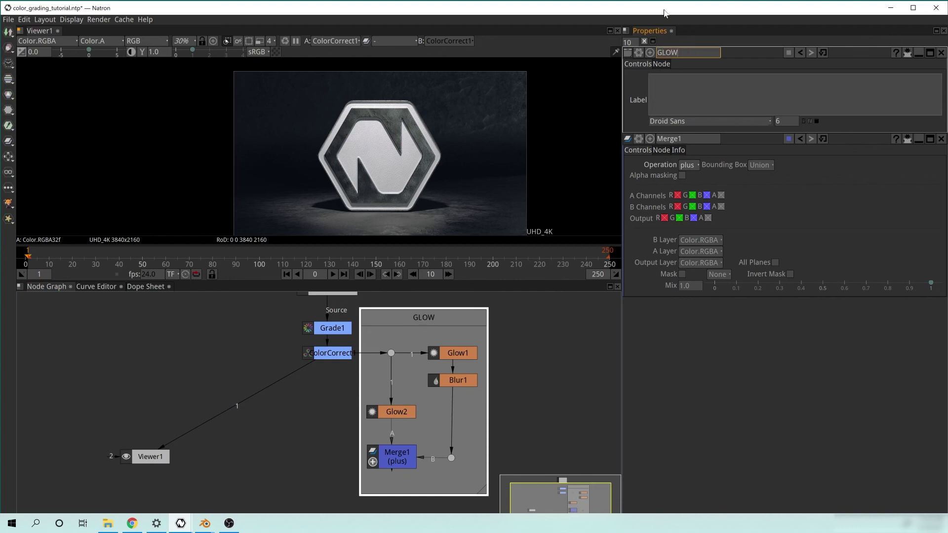
Step: Color the GLOW backdrop teal with hue 176, saturation 106 and value 115
left_click(789, 51)
left_click_drag(504, 256, 499, 244)
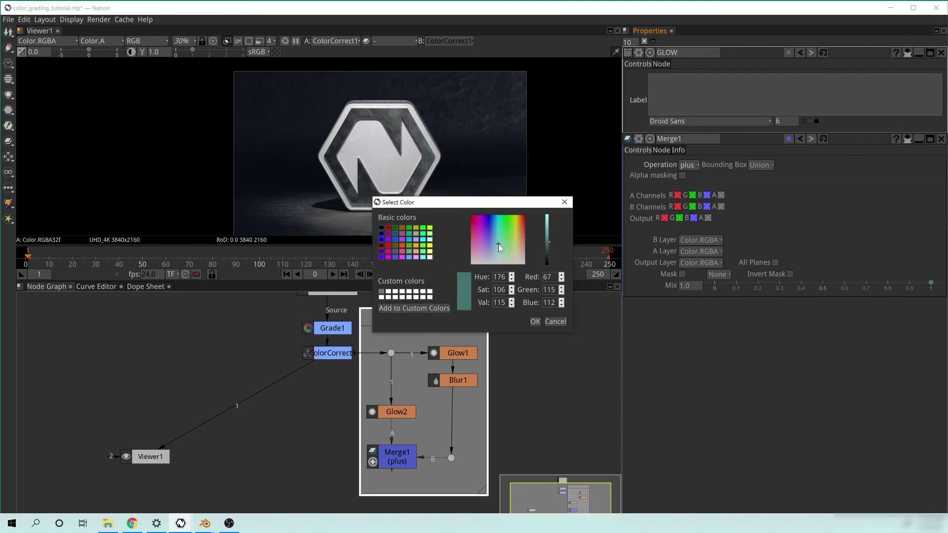
left_click(535, 322)
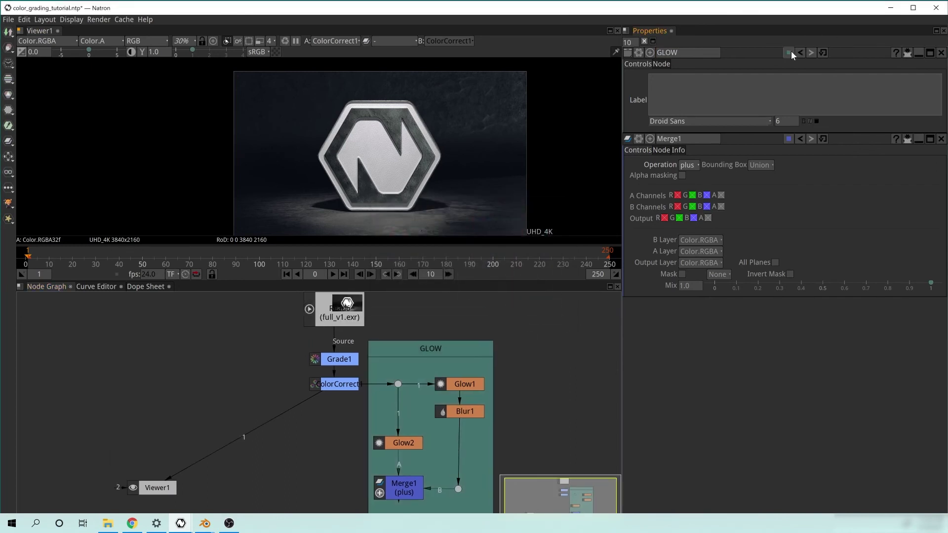
left_click_drag(444, 414, 477, 361)
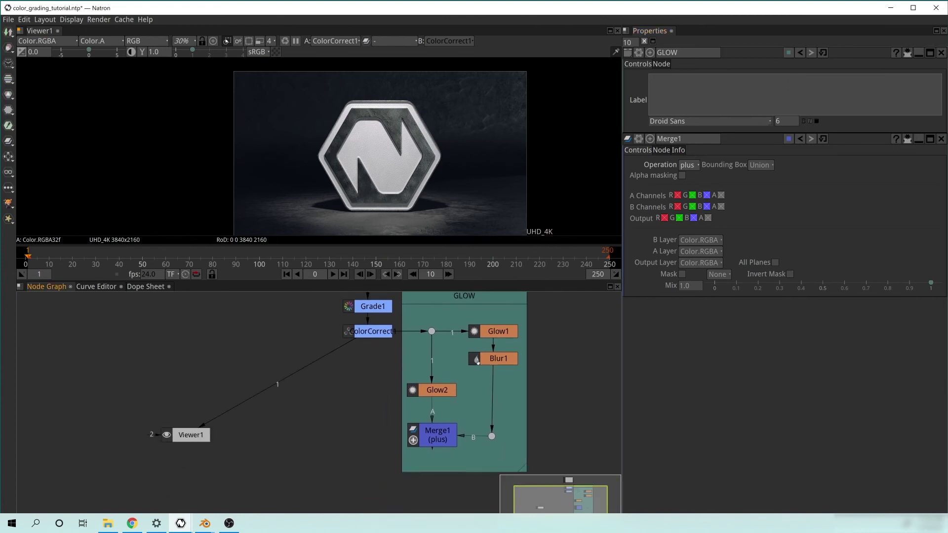
left_click_drag(558, 332, 509, 355)
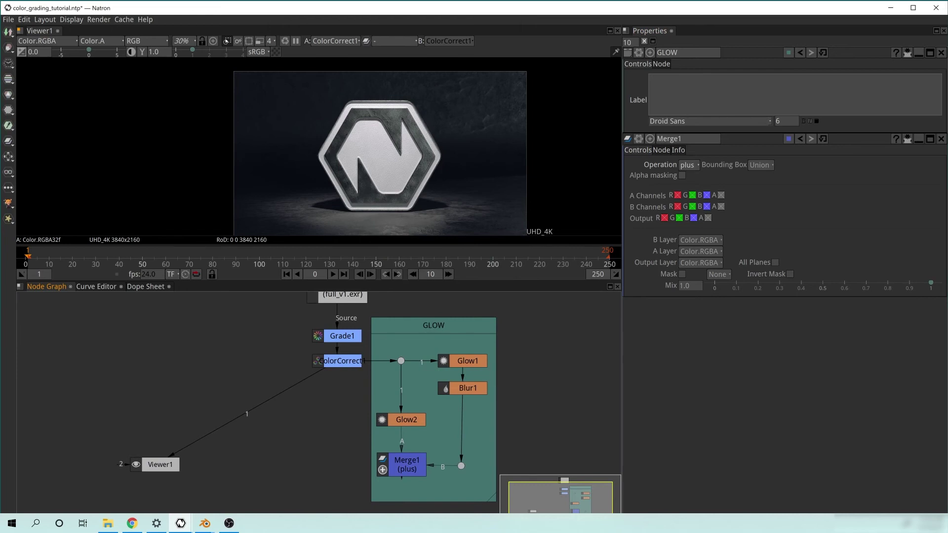
left_click_drag(512, 348, 533, 357)
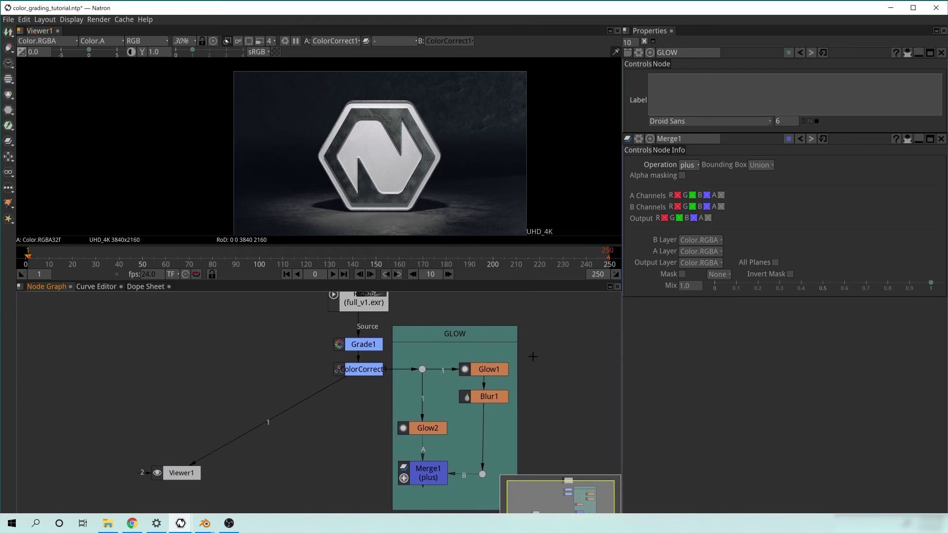
left_click_drag(336, 356, 310, 410)
left_click(330, 346)
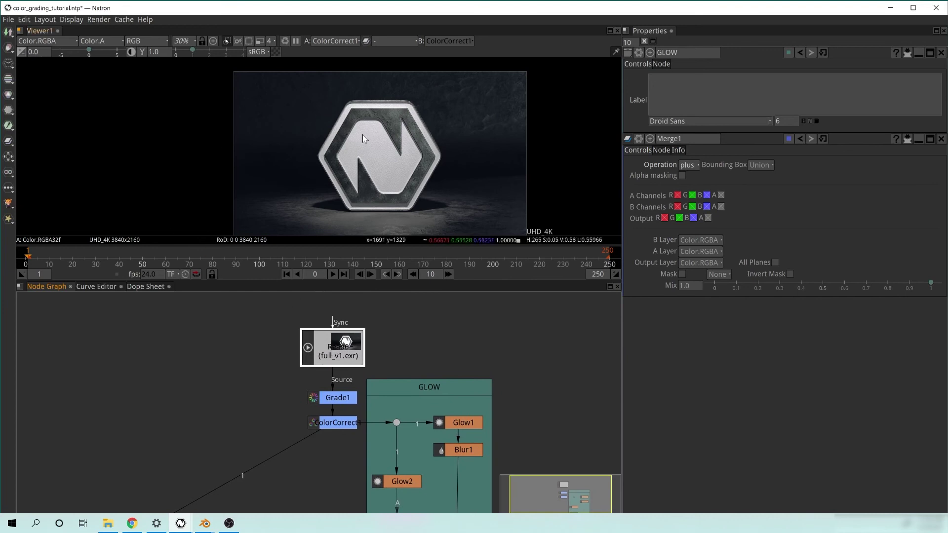
Step: Add a second Merge node below ColorCorrect1 and connect its A input to Merge1
left_click_drag(328, 452, 360, 362)
left_click_drag(358, 413, 356, 360)
key("m")
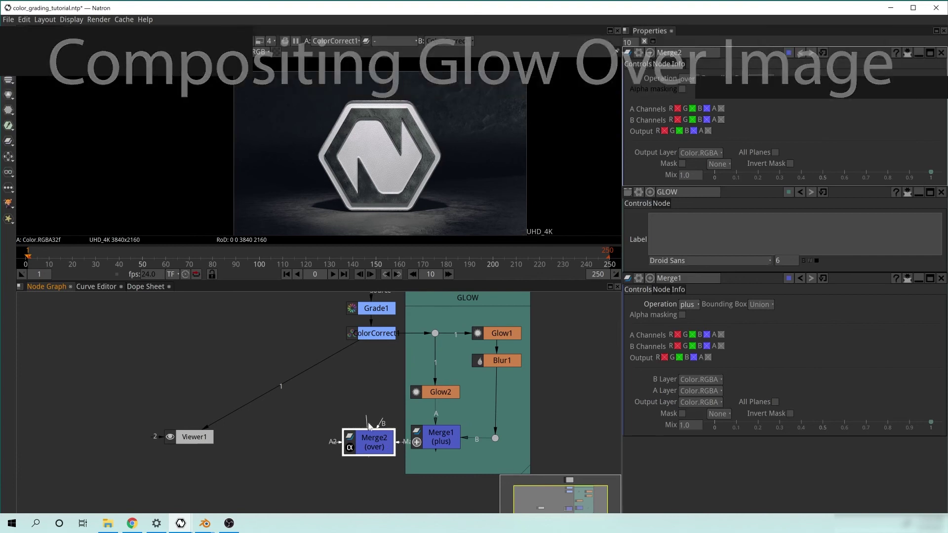
left_click_drag(411, 443, 441, 441)
Step: Connect Merge2's B input to ColorCorrect1, align Merge2 directly below it, and display Merge2 in the viewer
left_click_drag(365, 439, 319, 433)
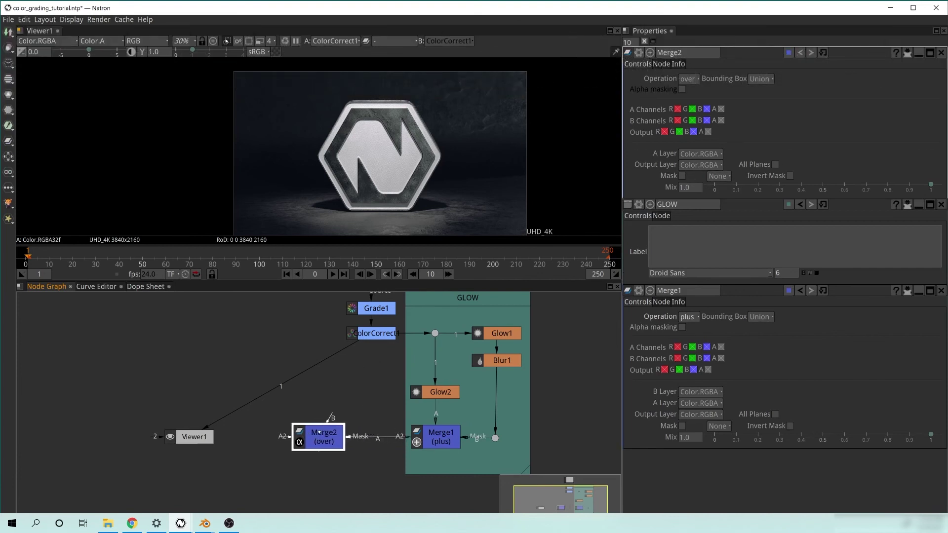
left_click_drag(334, 416, 375, 334)
left_click_drag(319, 442, 363, 442)
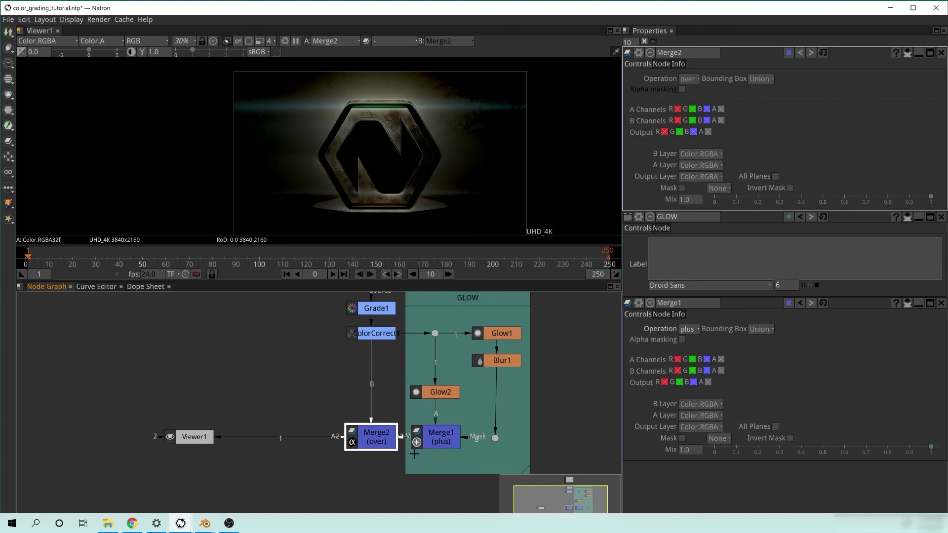
Step: Review the available operations for Merge2 and try overlay, plus and soft-light on the composite
scroll(362, 419, "up", 3)
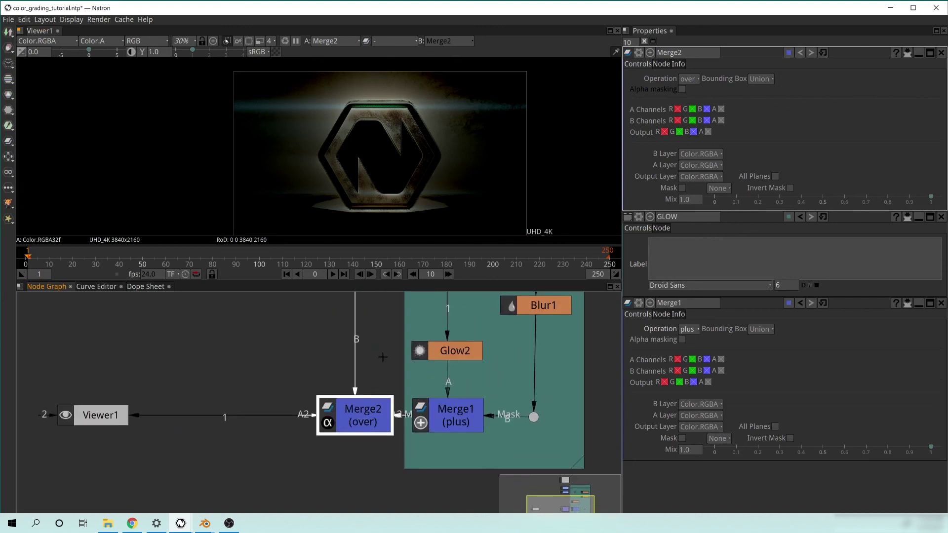
left_click_drag(382, 357, 382, 379)
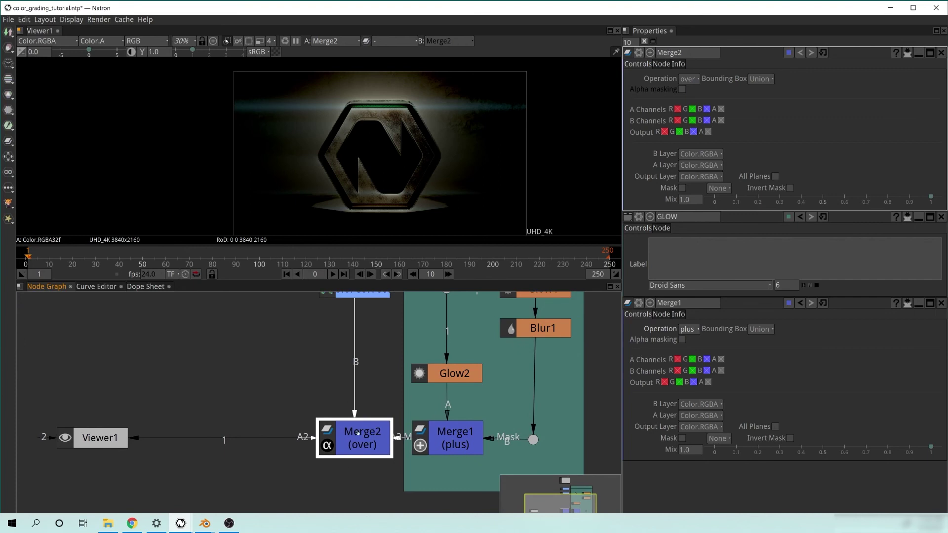
left_click(685, 76)
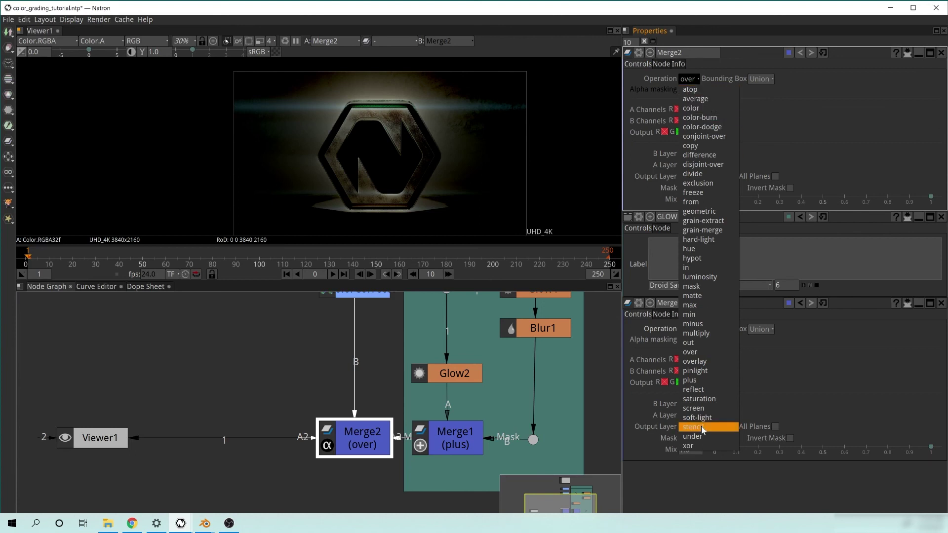
left_click(825, 118)
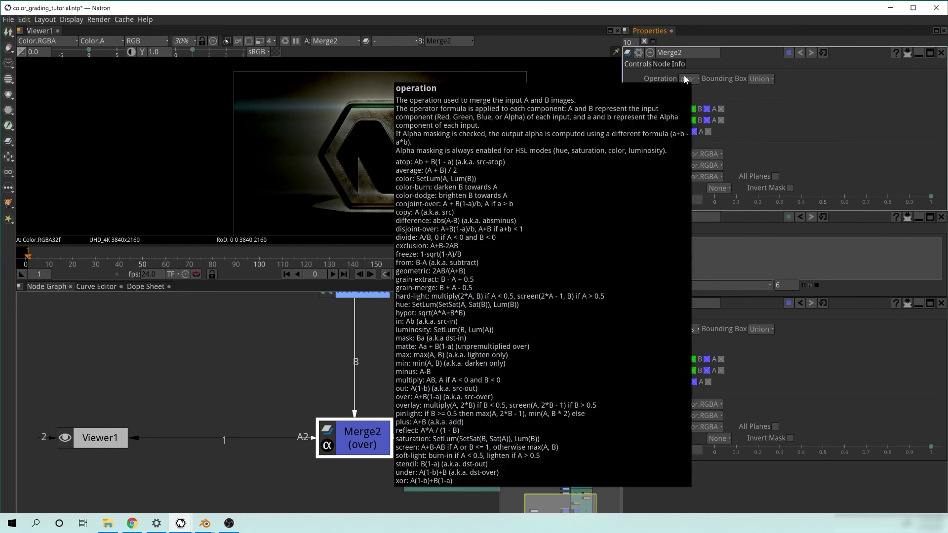
scroll(683, 75, "down", 1)
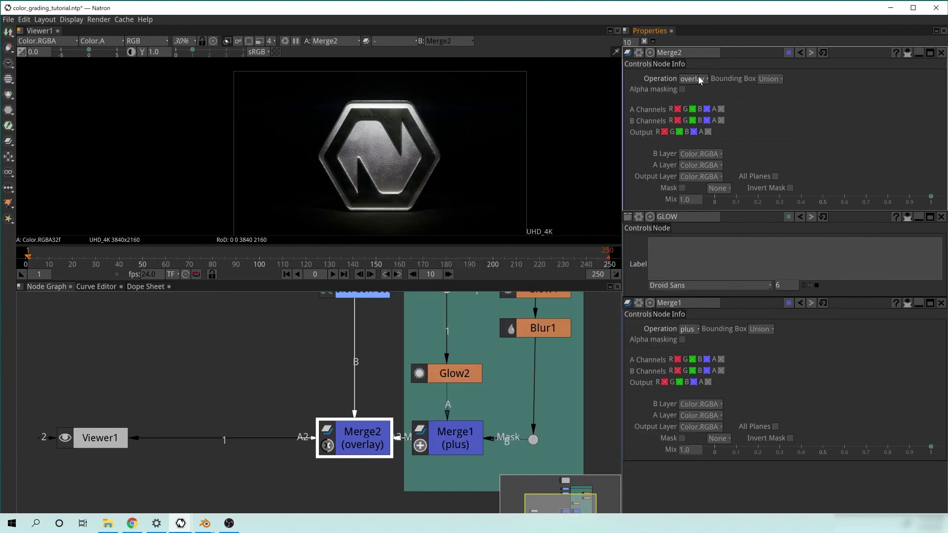
scroll(699, 79, "down", 3)
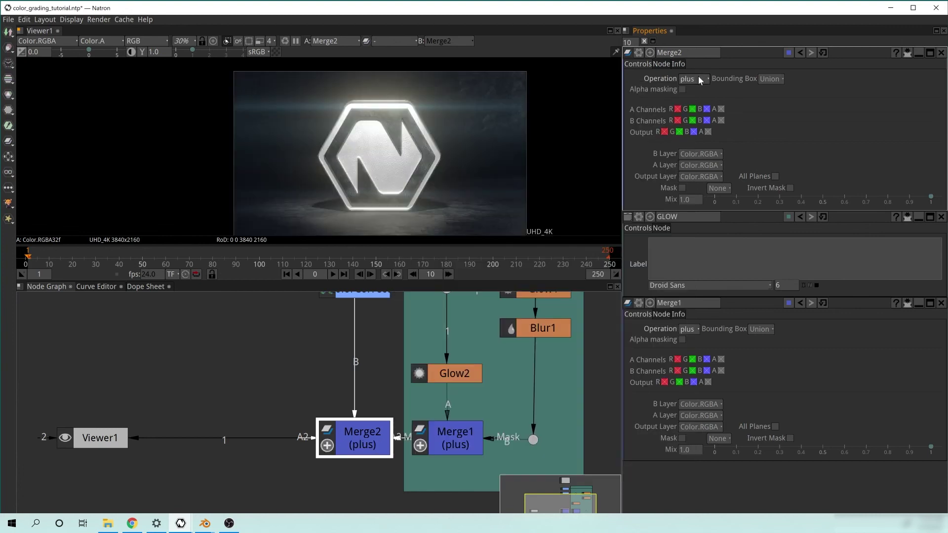
scroll(699, 79, "down", 3)
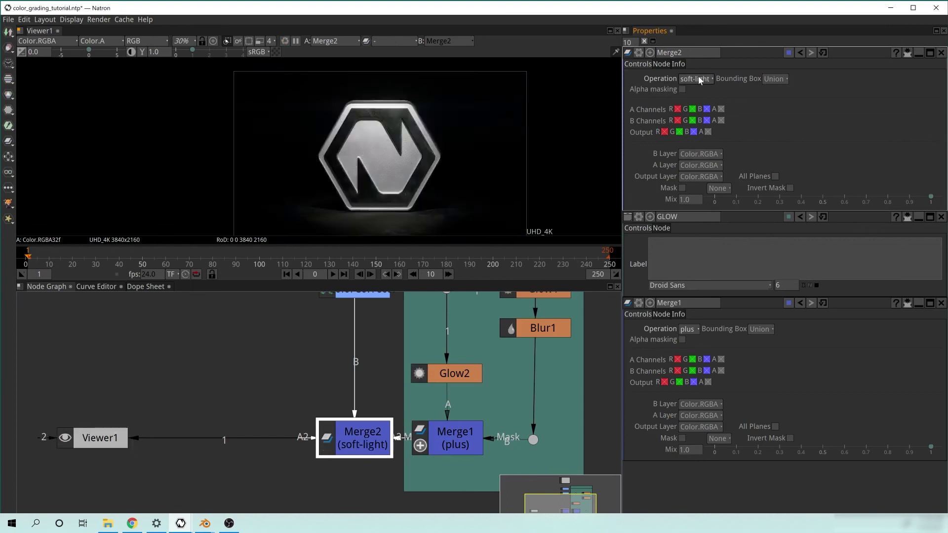
Step: Compare more blend operations on Merge2, including average, and stop at screen
scroll(699, 79, "up", 1)
scroll(698, 78, "up", 3)
scroll(698, 77, "down", 3)
scroll(698, 78, "down", 1)
scroll(698, 78, "up", 5)
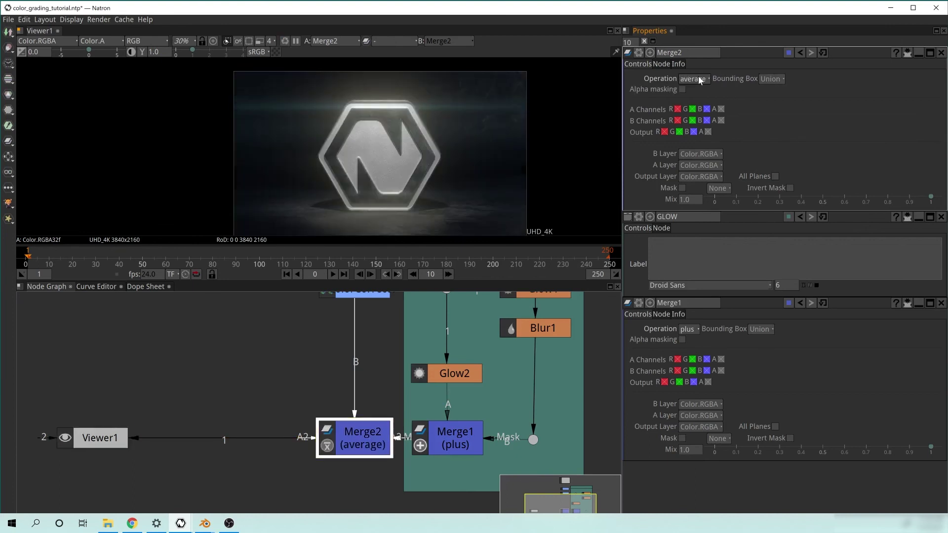
scroll(698, 78, "up", 1)
scroll(698, 78, "down", 5)
scroll(698, 78, "down", 1)
scroll(698, 78, "up", 1)
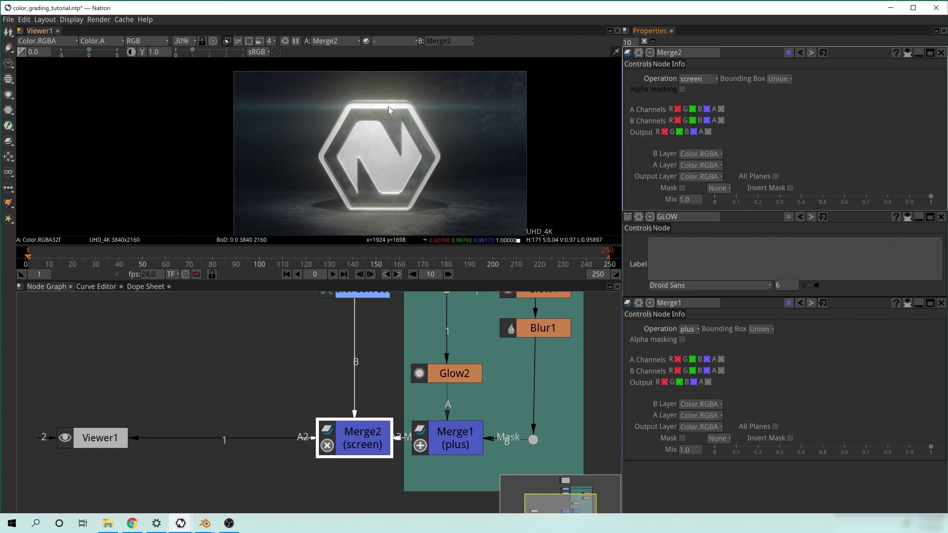
Step: Switch Merge2's operation to plus and examine the highlights on the logo's upper edge up close
left_click(687, 80)
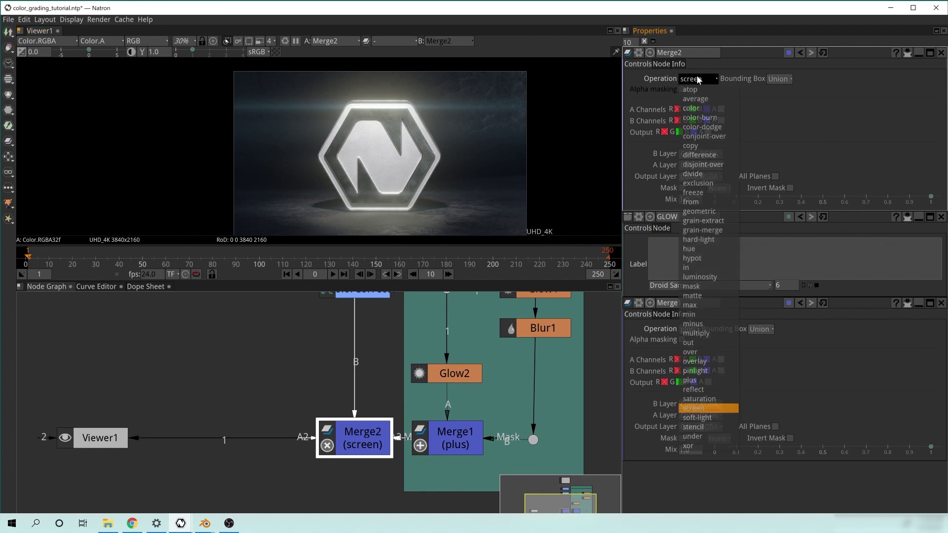
left_click(702, 381)
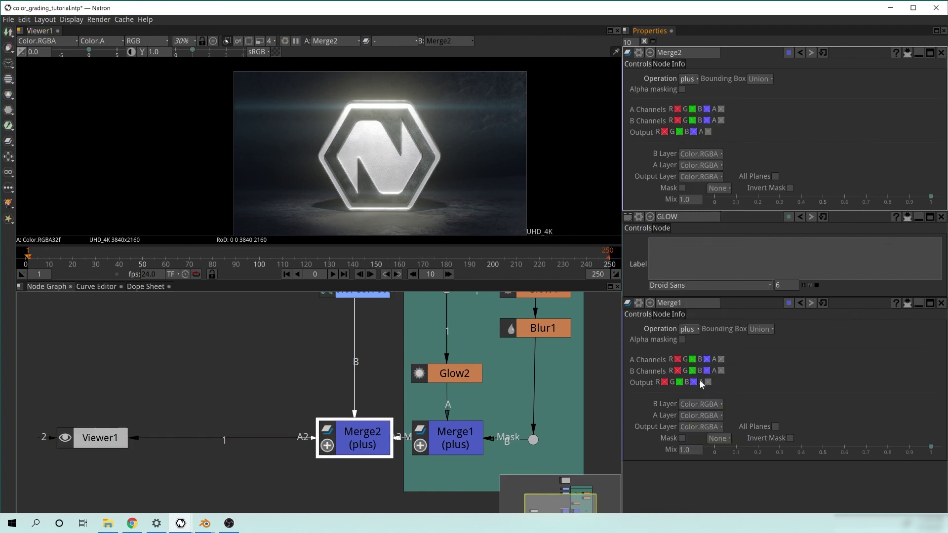
scroll(396, 164, "up", 6)
scroll(395, 164, "up", 7)
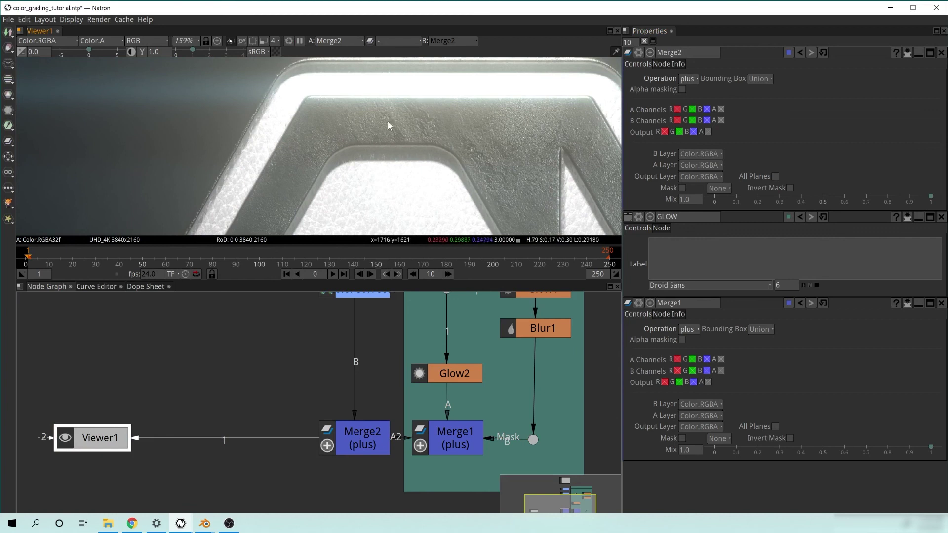
Step: Set Merge2's operation to screen and check the glow both up close and across the whole image
left_click(689, 79)
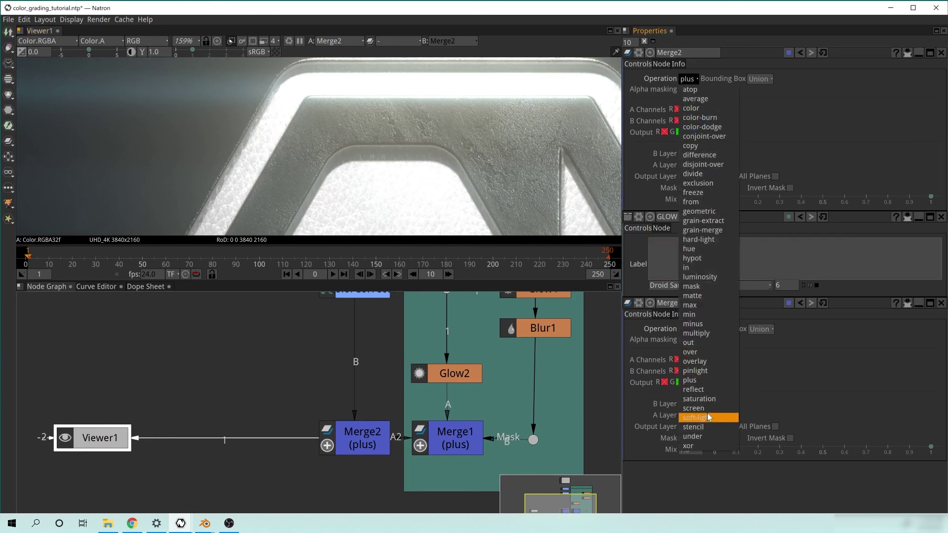
left_click(705, 410)
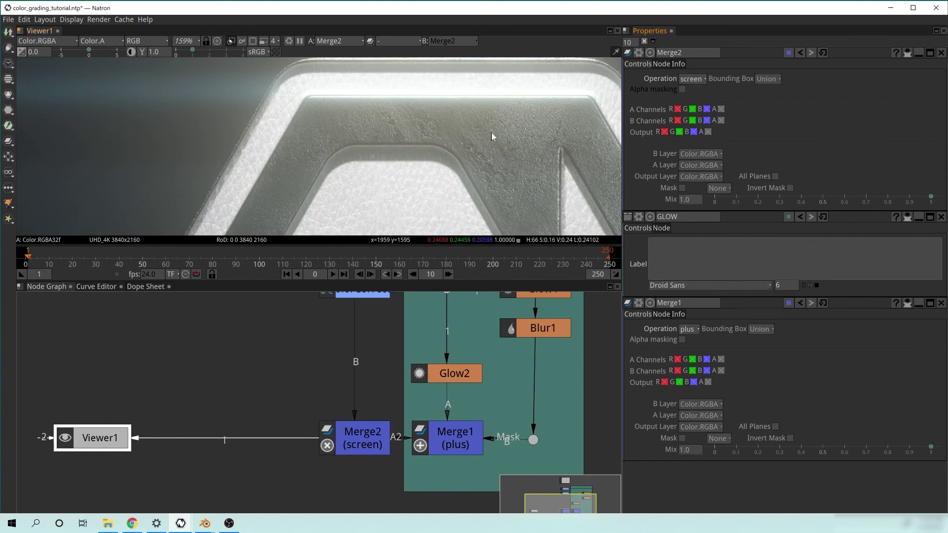
scroll(453, 203, "down", 8)
left_click_drag(430, 108, 419, 121)
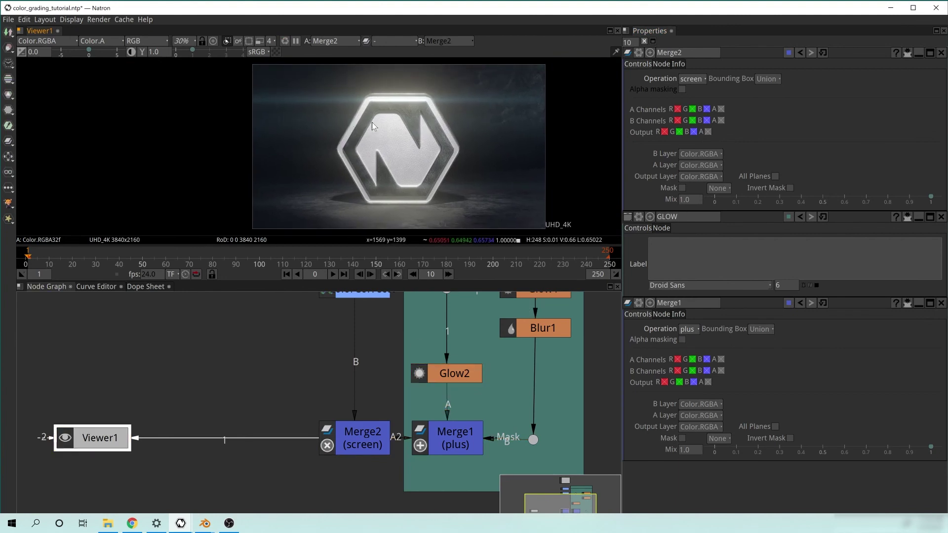
Step: Leave only Merge2's properties open and test its Mix amount, keeping it at 1.0
left_click_drag(501, 368, 436, 417)
left_click_drag(362, 427, 411, 387)
left_click(336, 444)
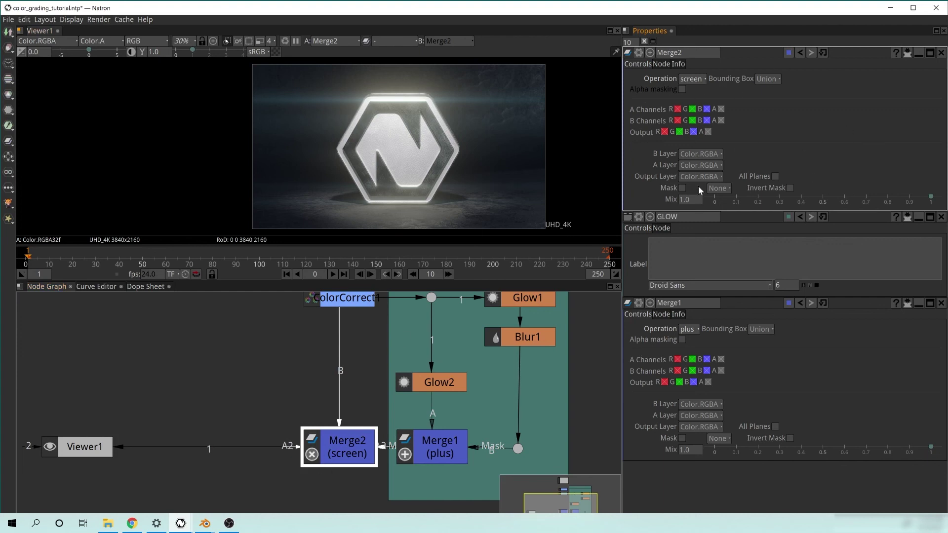
left_click(644, 41)
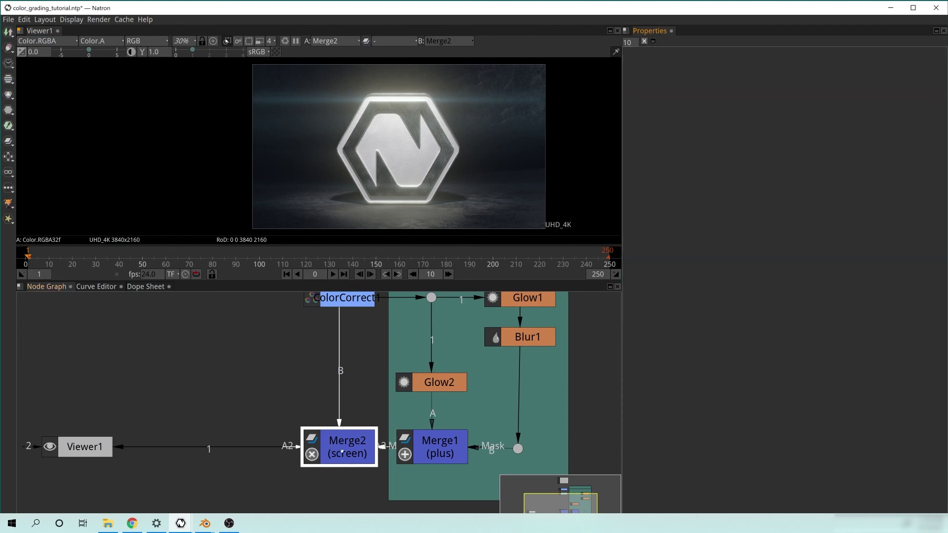
double_click(346, 451)
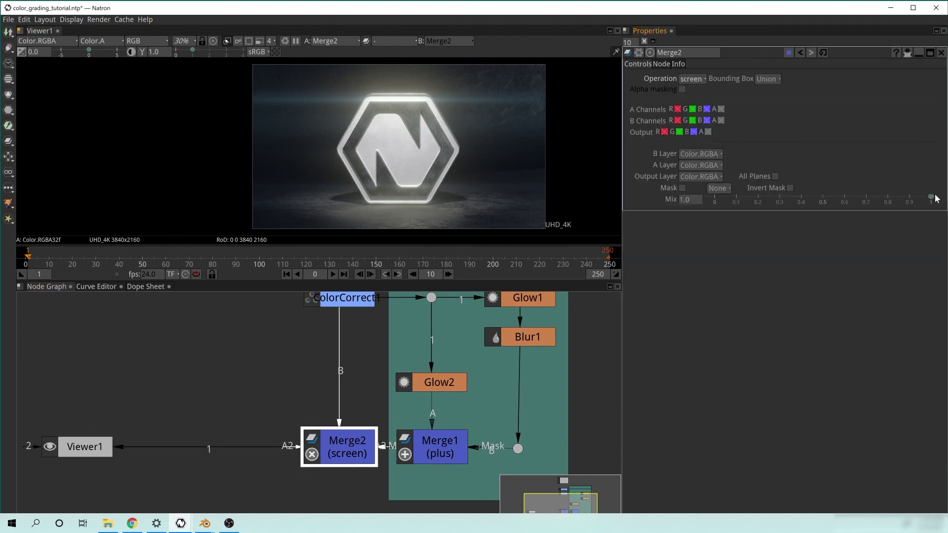
mouse_move(931, 197)
left_mouse_down()
mouse_move(769, 205)
mouse_move(933, 207)
left_mouse_up()
scroll(412, 143, "up", 4)
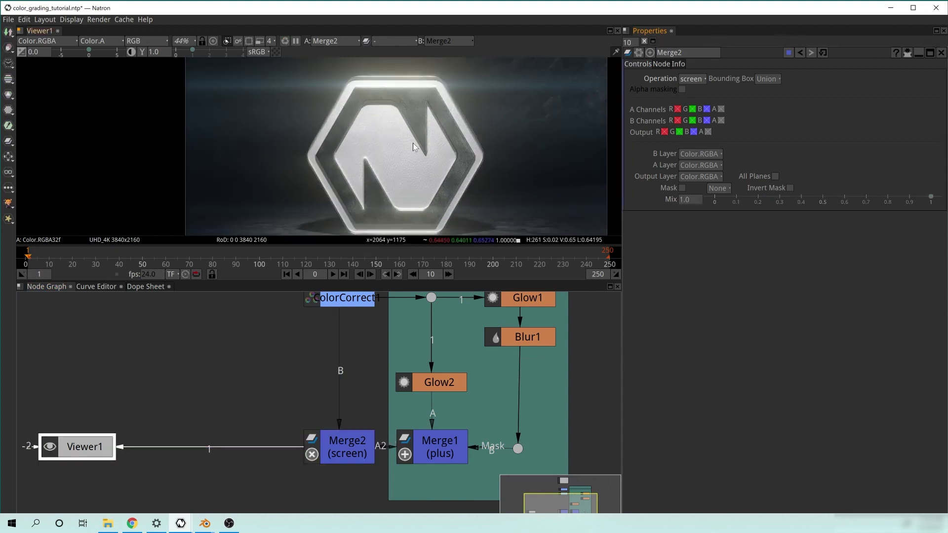